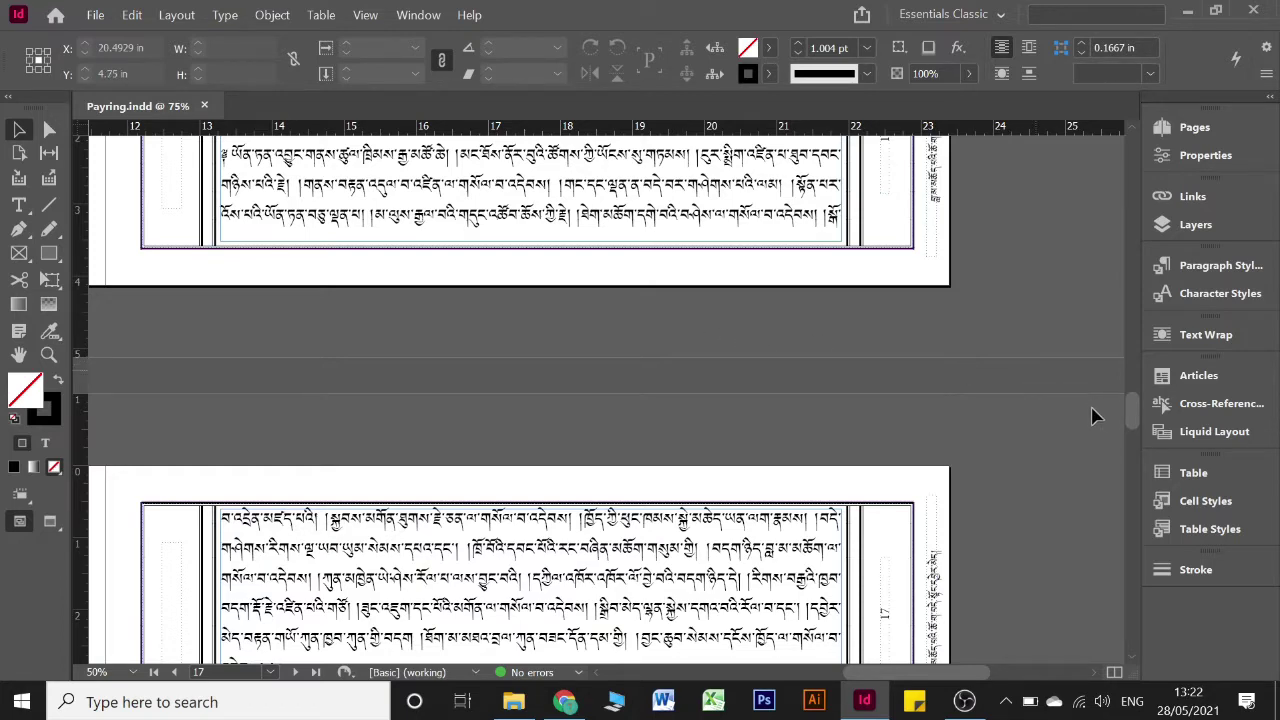
# Remove the stray break after the third line of small text on page 28 and justify the paragraph with its last line aligned left
pyautogui.moveTo(1135, 416); pyautogui.dragTo(1135, 631)
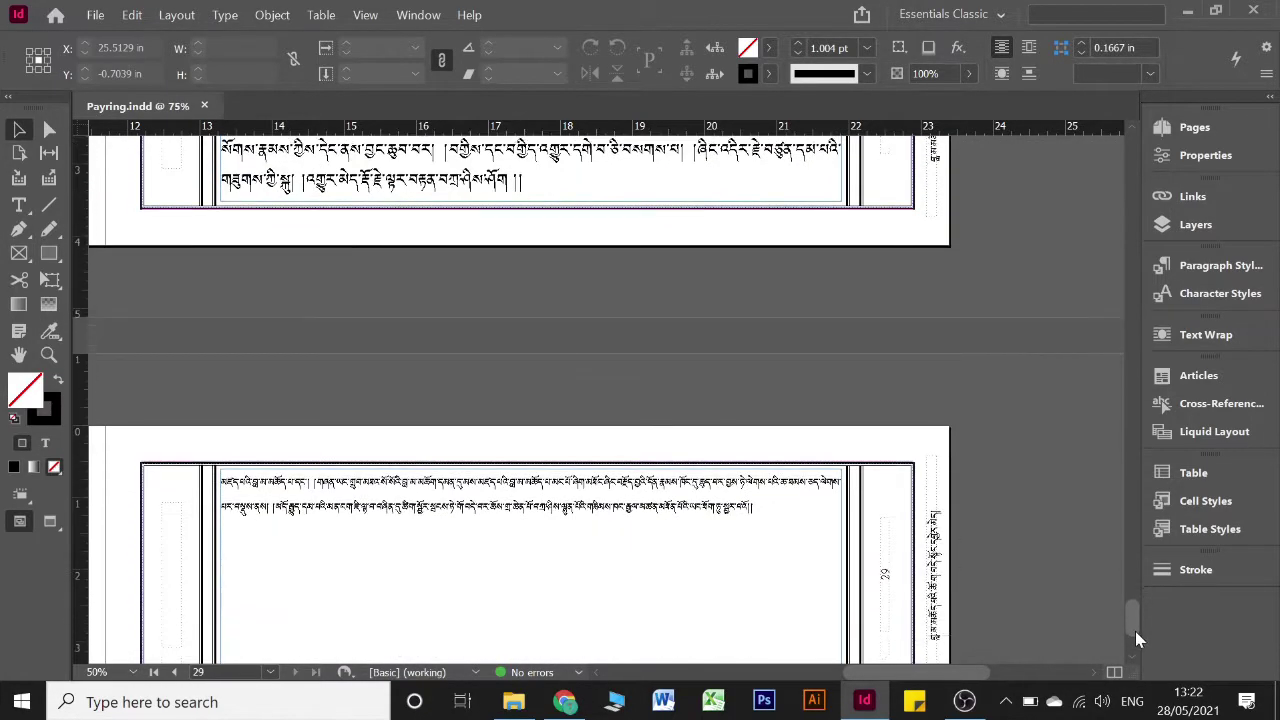
pyautogui.moveTo(946, 677); pyautogui.dragTo(826, 687)
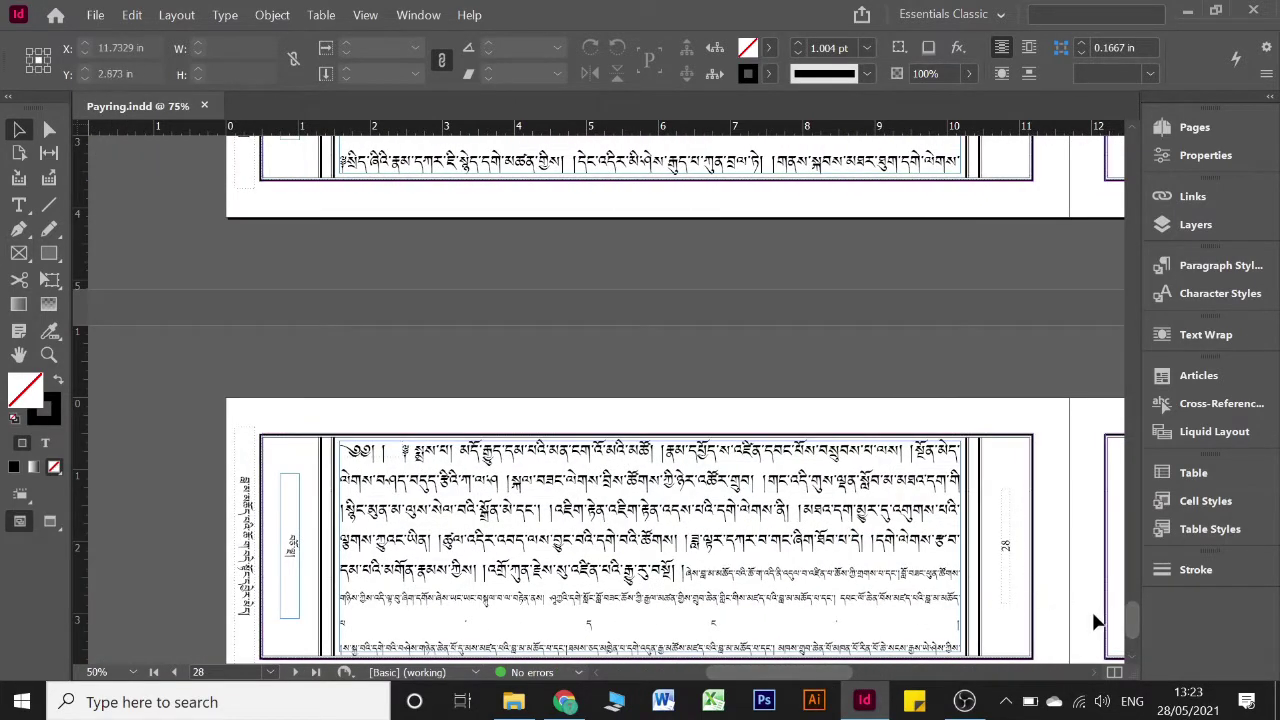
pyautogui.scroll(-3, 1132, 625)
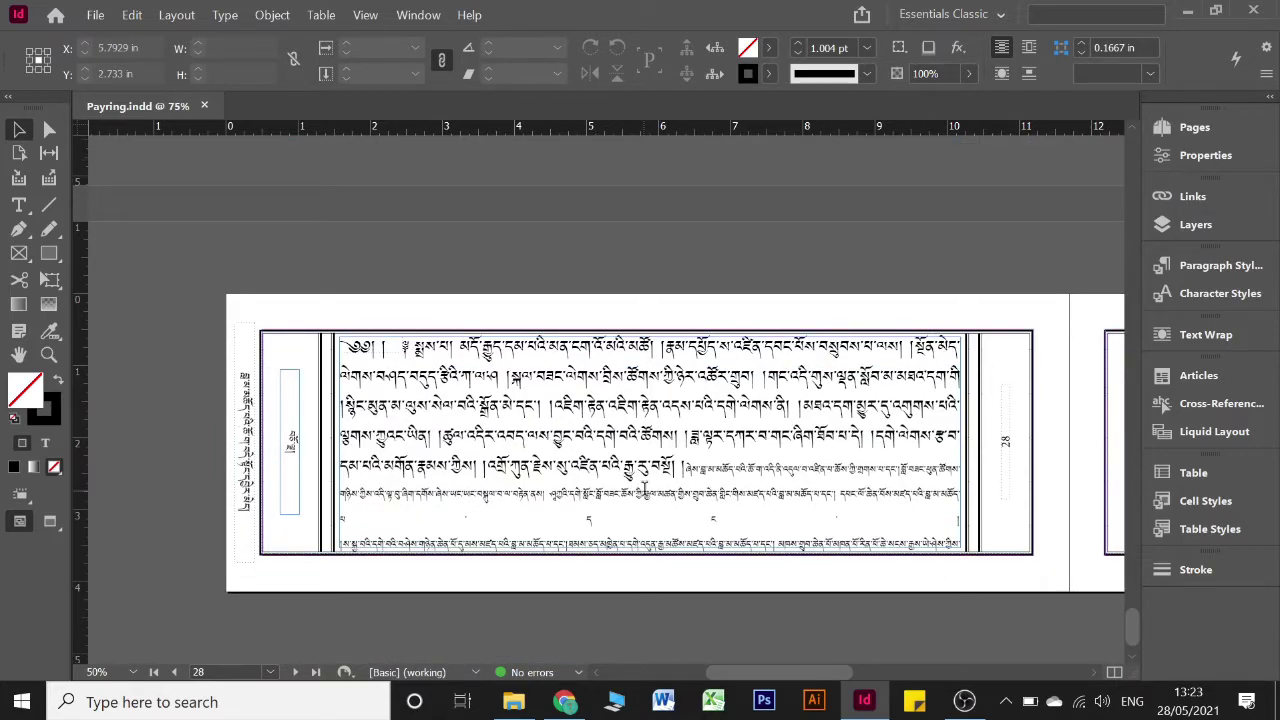
pyautogui.click(646, 498)
pyautogui.doubleClick(645, 496)
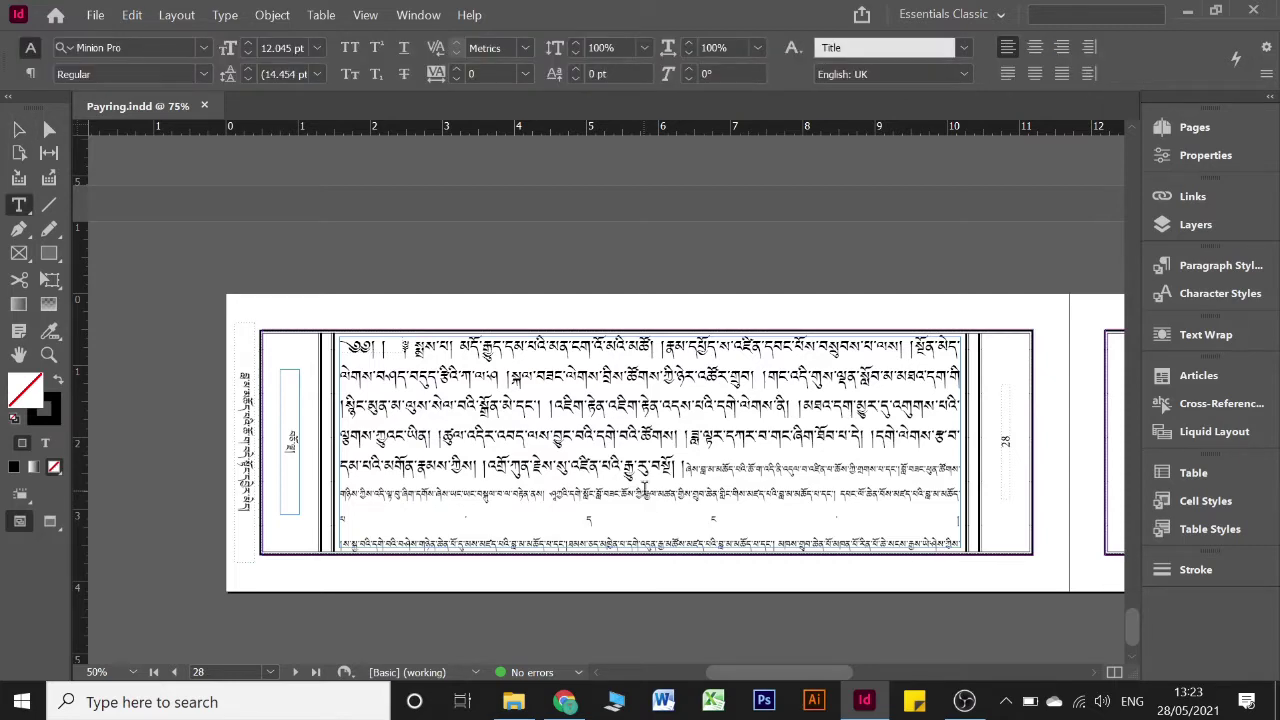
pyautogui.click(645, 490)
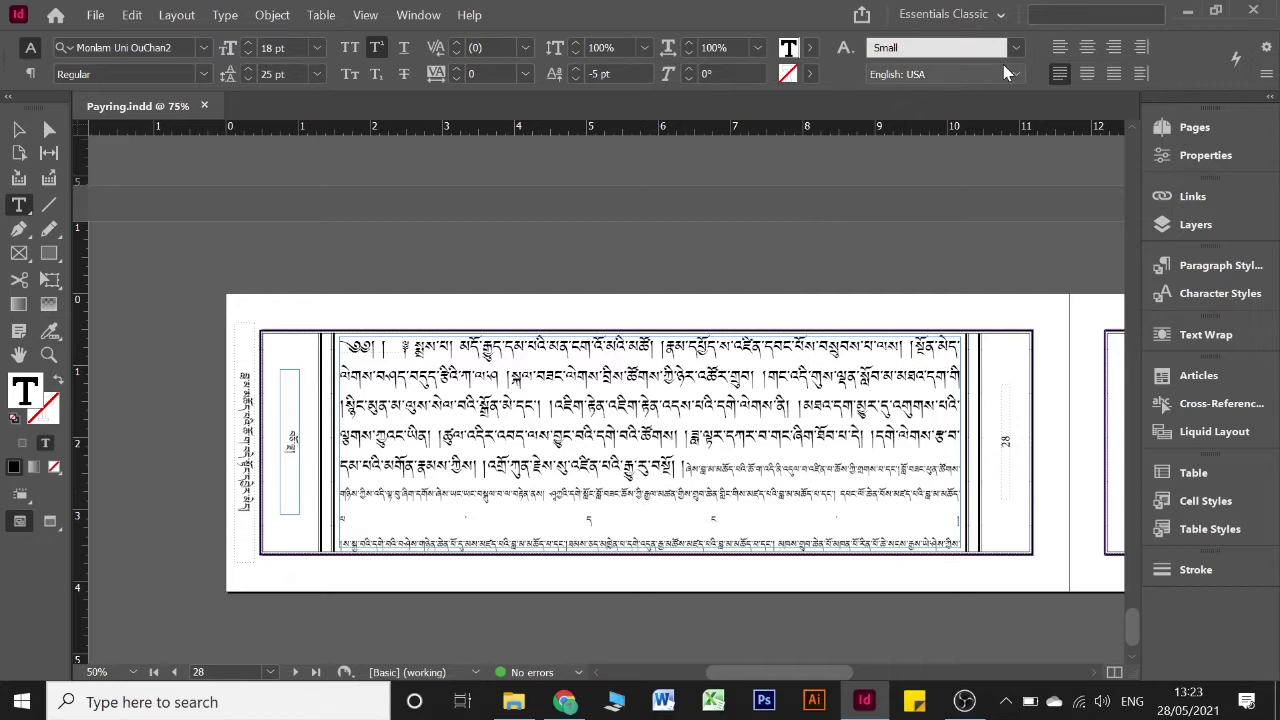
pyautogui.click(1059, 47)
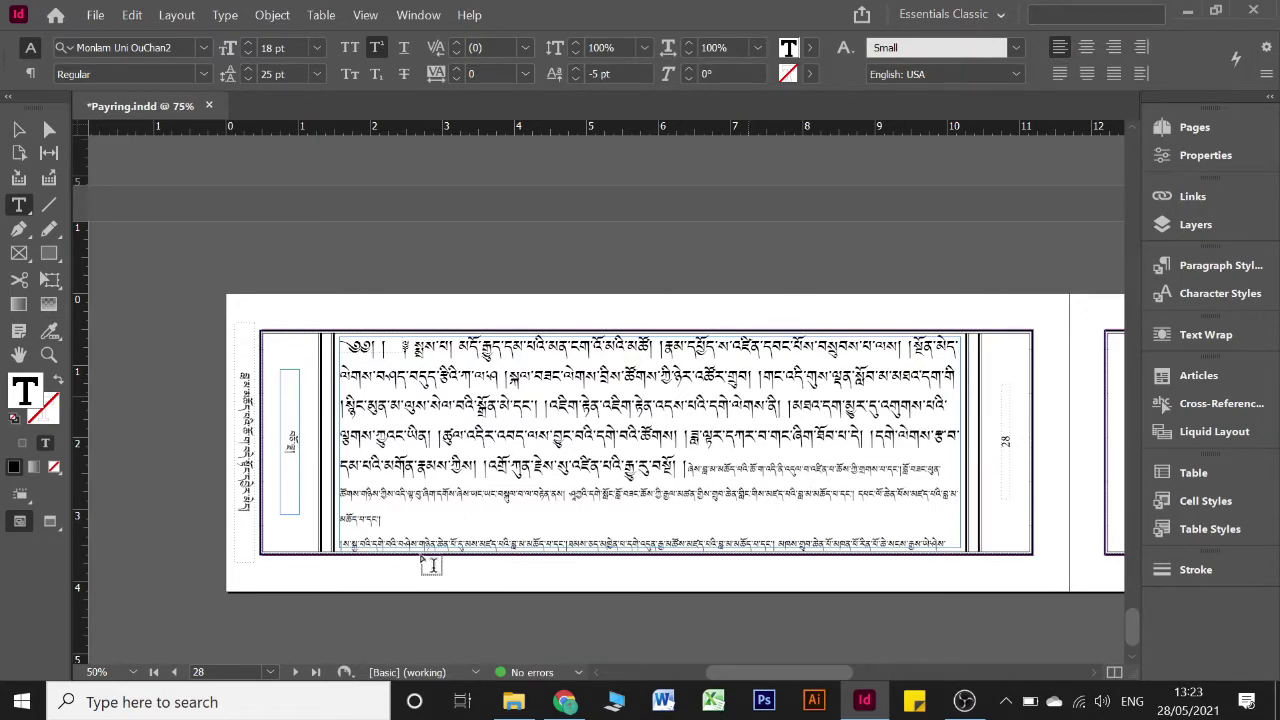
pyautogui.click(439, 525)
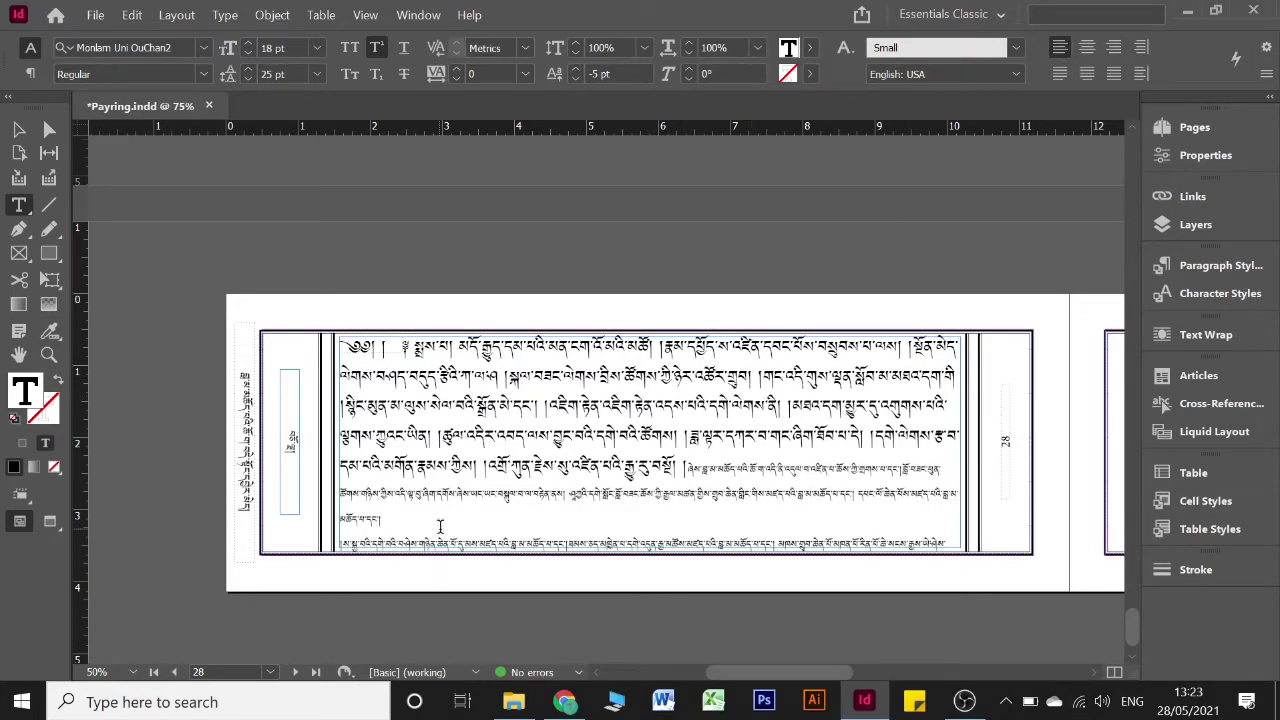
pyautogui.press('Delete')
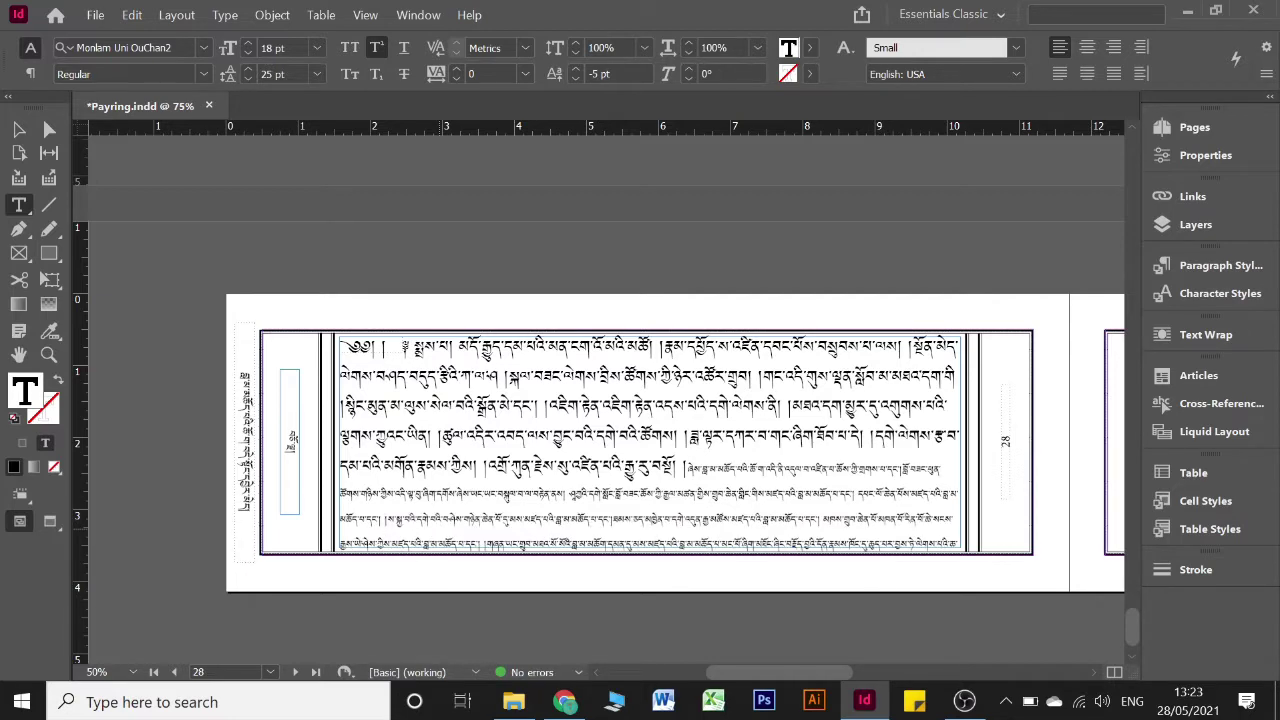
pyautogui.click(1059, 74)
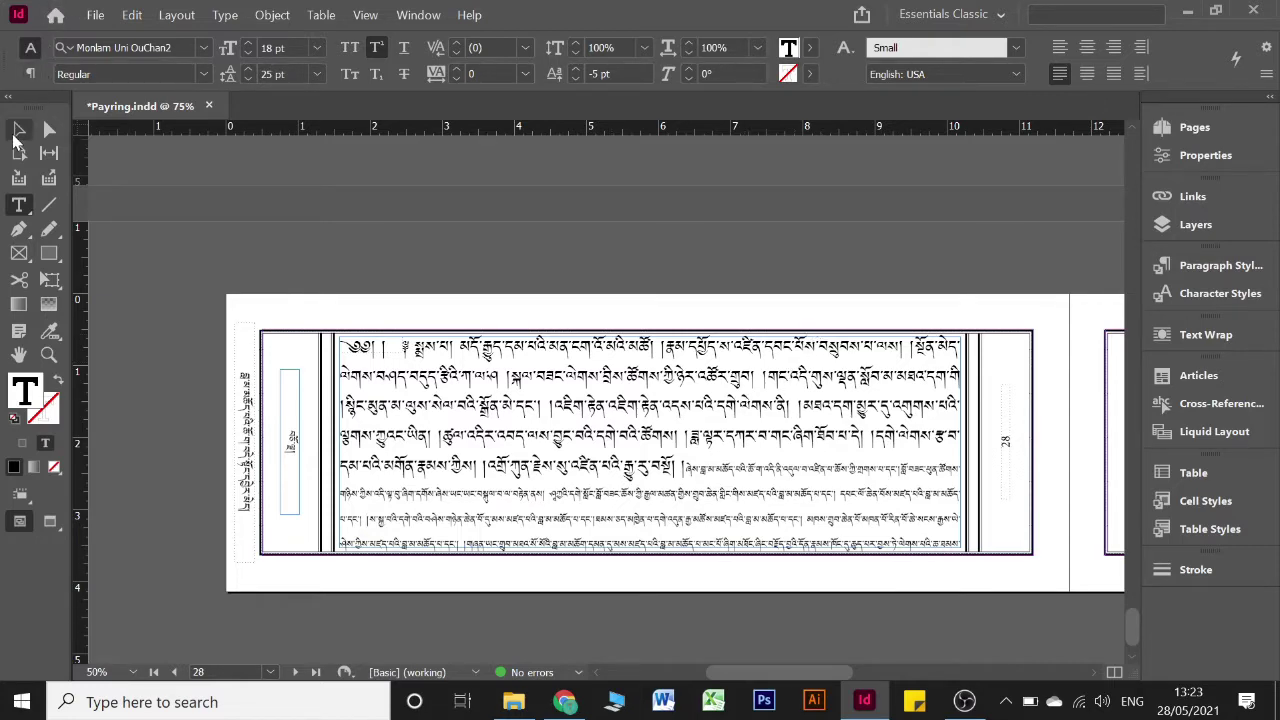
# Examine where the text ends on page 29 and magnify the Pen tool on screen
pyautogui.click(17, 132)
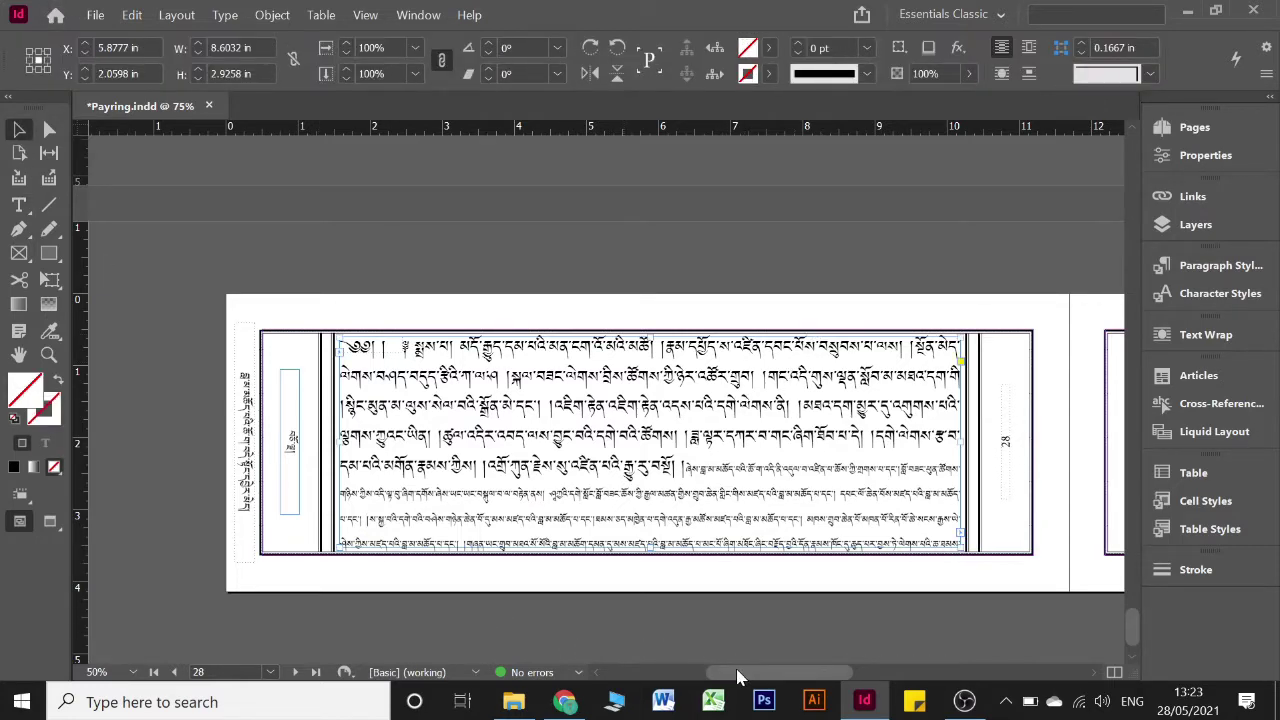
pyautogui.moveTo(737, 677); pyautogui.dragTo(849, 675)
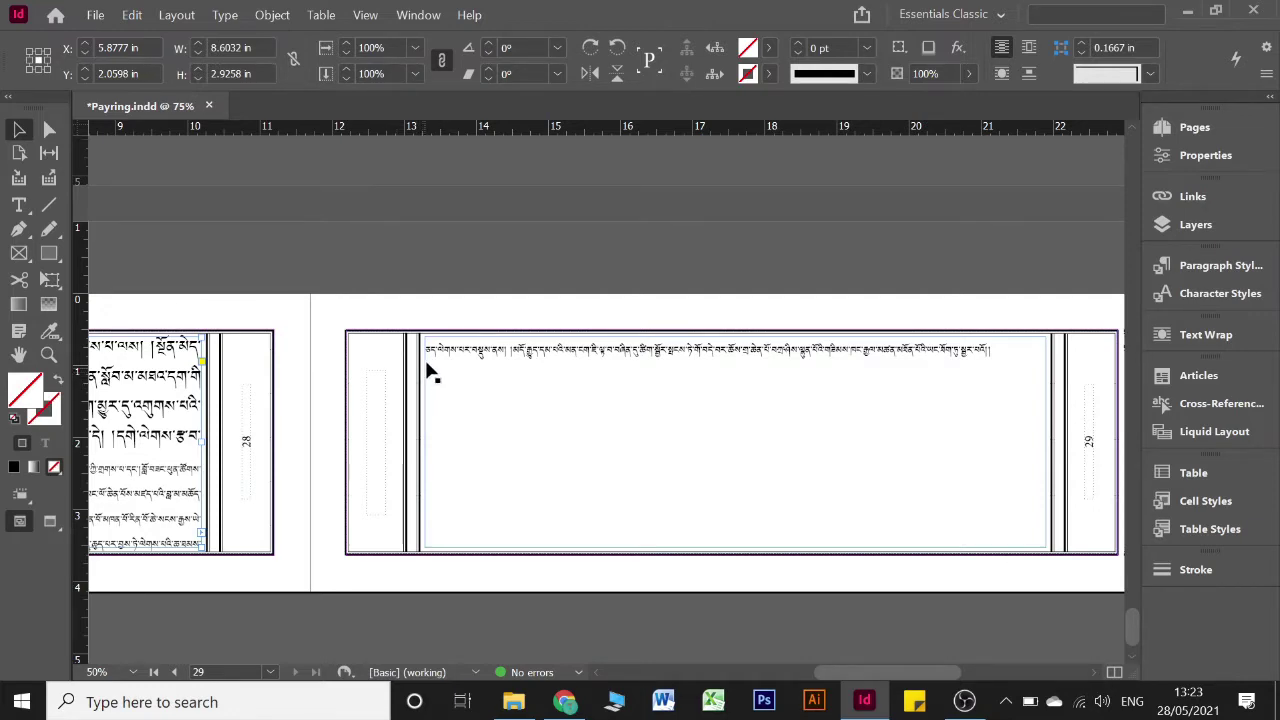
pyautogui.click(470, 288)
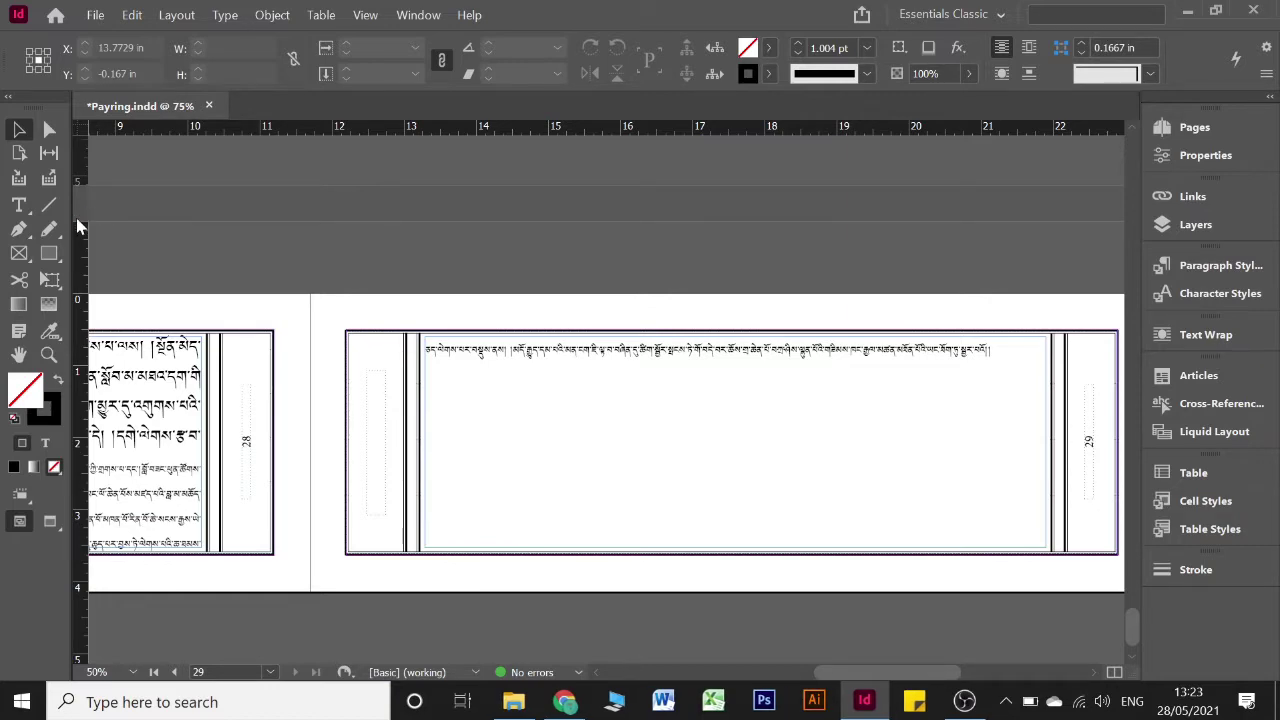
pyautogui.press('super+plus')
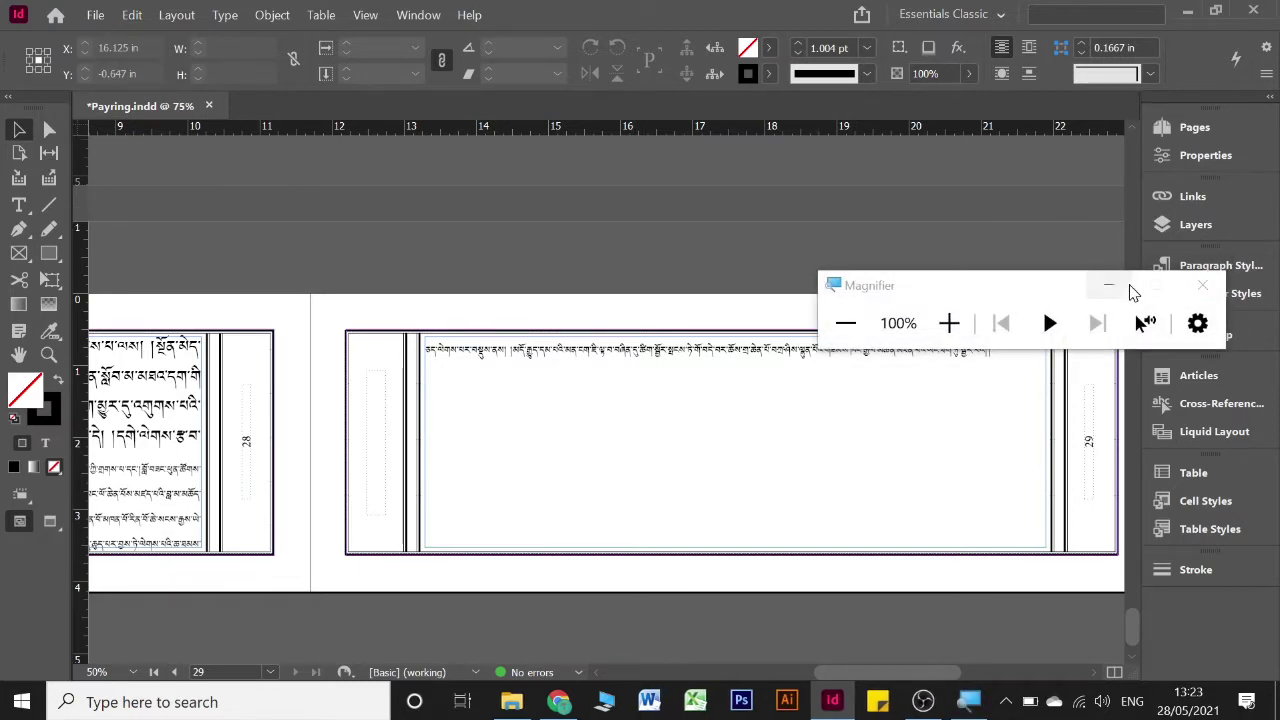
pyautogui.click(1110, 286)
pyautogui.press('super+plus')
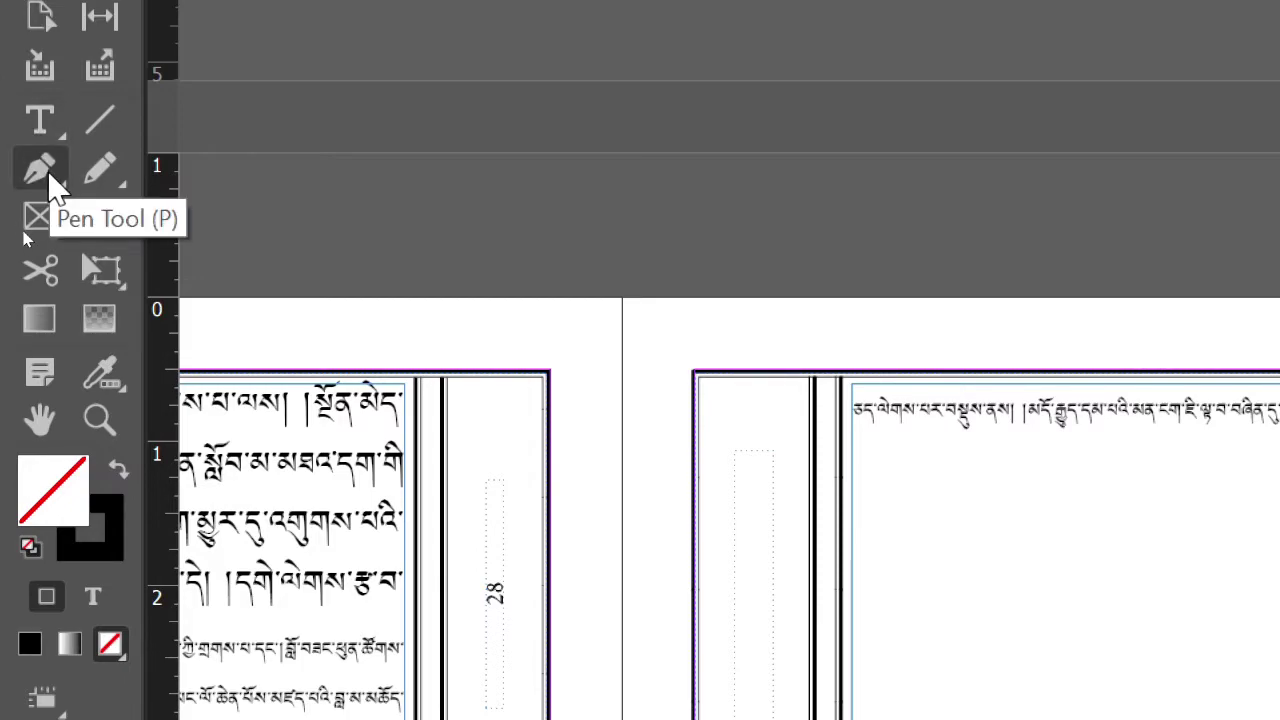
pyautogui.press('super+minus')
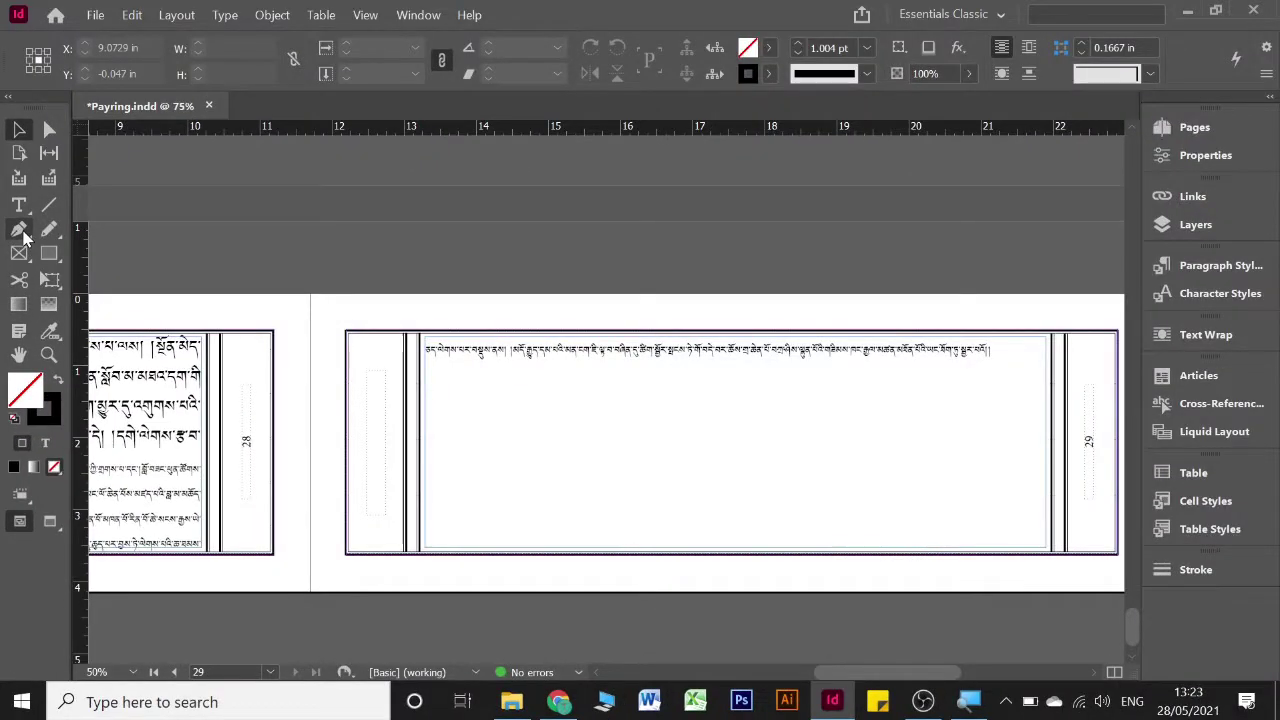
# Draw an open stepped path with the Pen tool under and past the end of page 29's text line, about 8.52 in wide and 0.30 in high
pyautogui.click(22, 232)
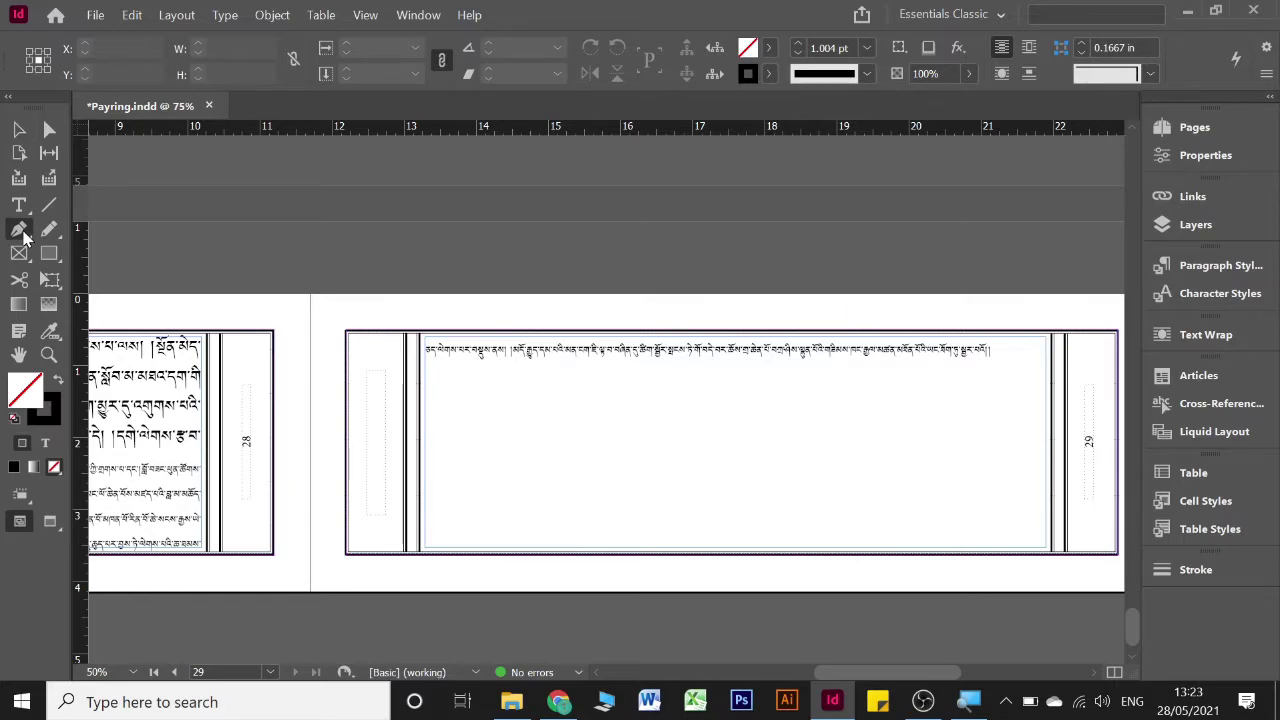
pyautogui.click(425, 366)
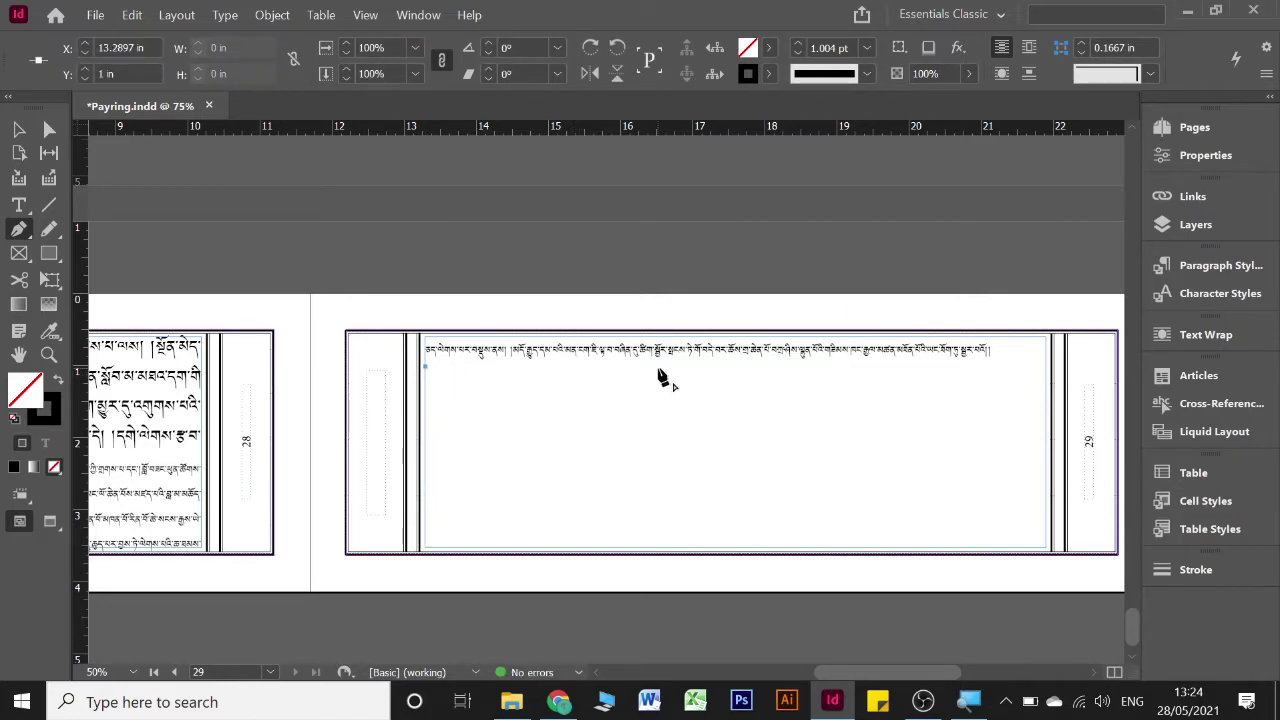
pyautogui.click(998, 366)
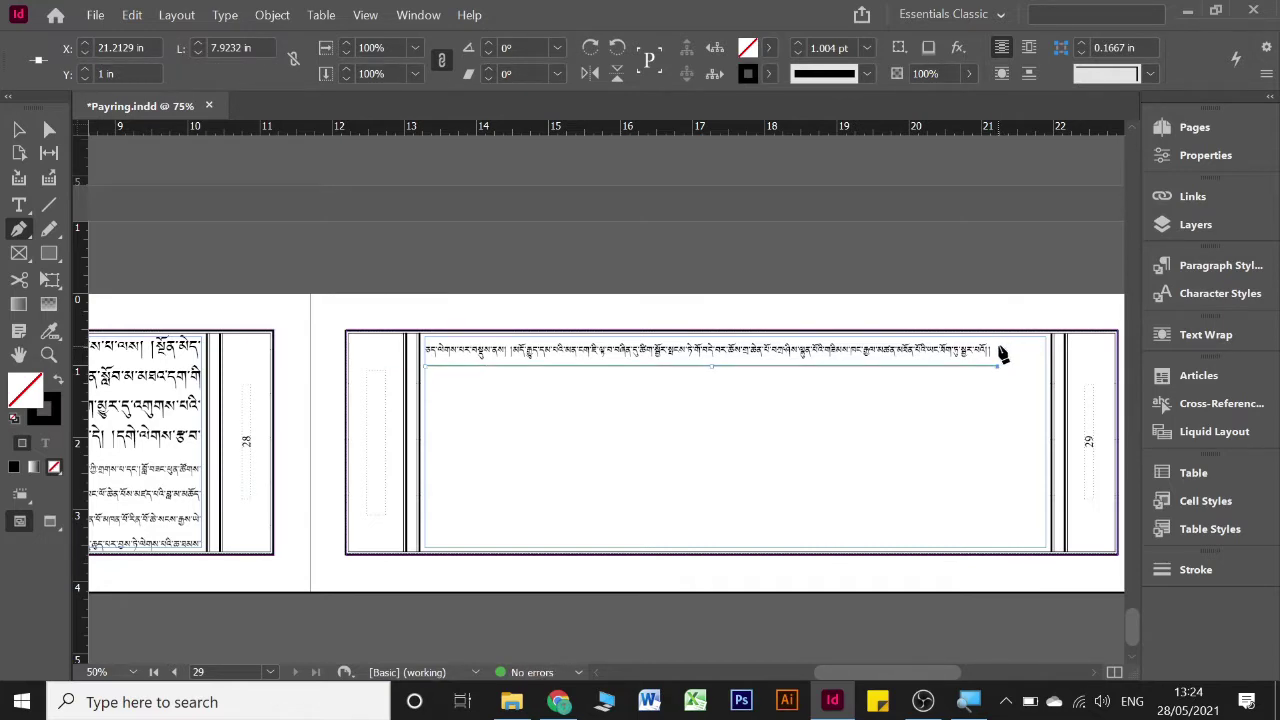
pyautogui.press('ctrl')
pyautogui.click(998, 350)
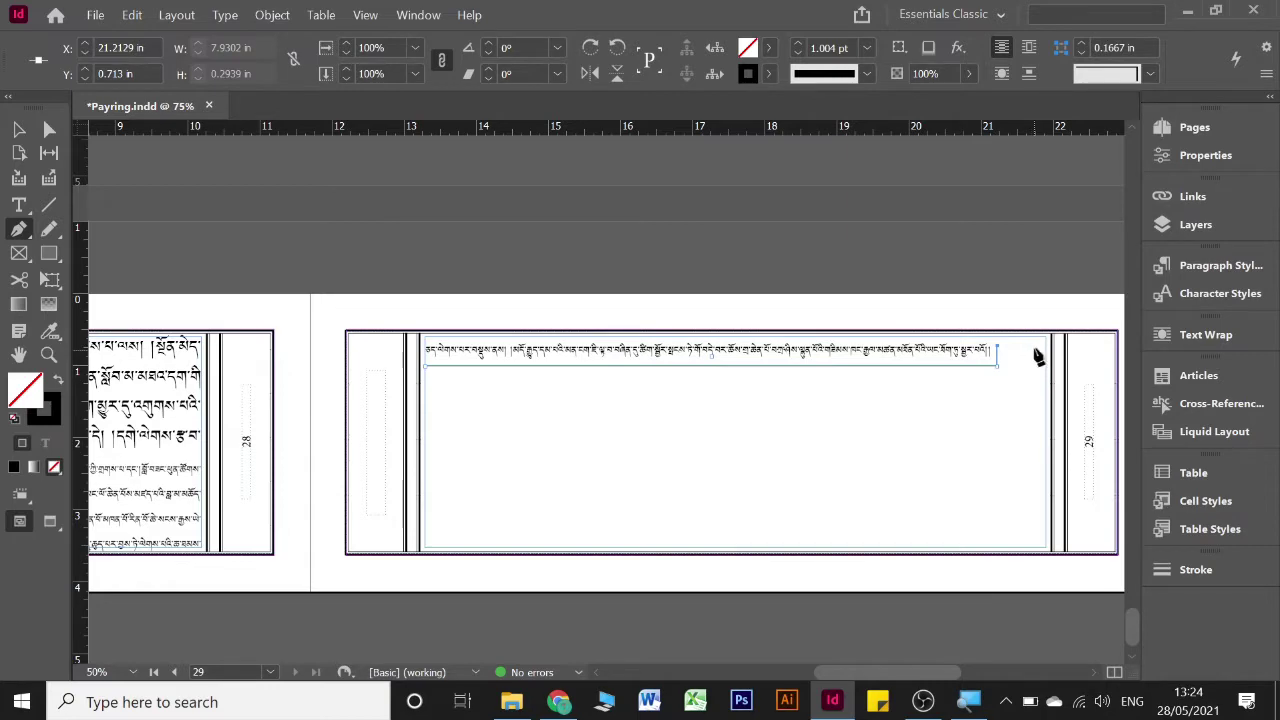
pyautogui.click(1040, 347)
pyautogui.click(21, 131)
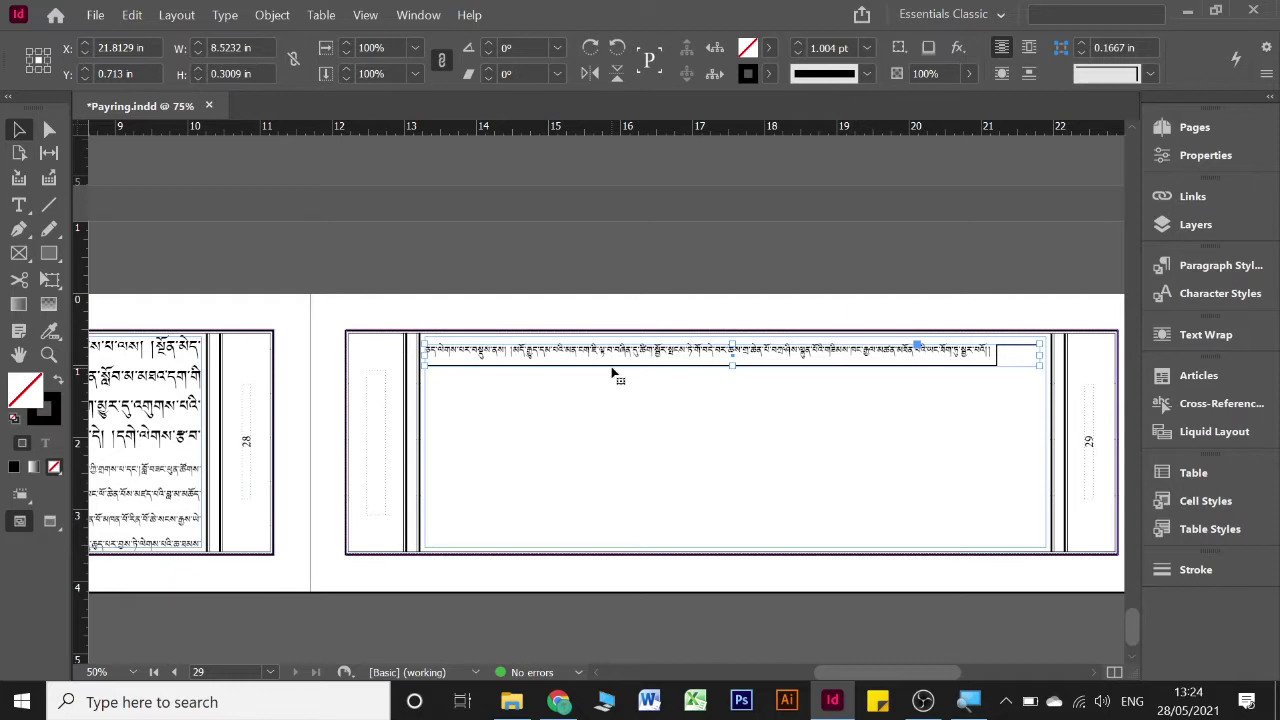
# Move the stepped path into the text flow, on a new line below the last text line of page 29
pyautogui.click(613, 373)
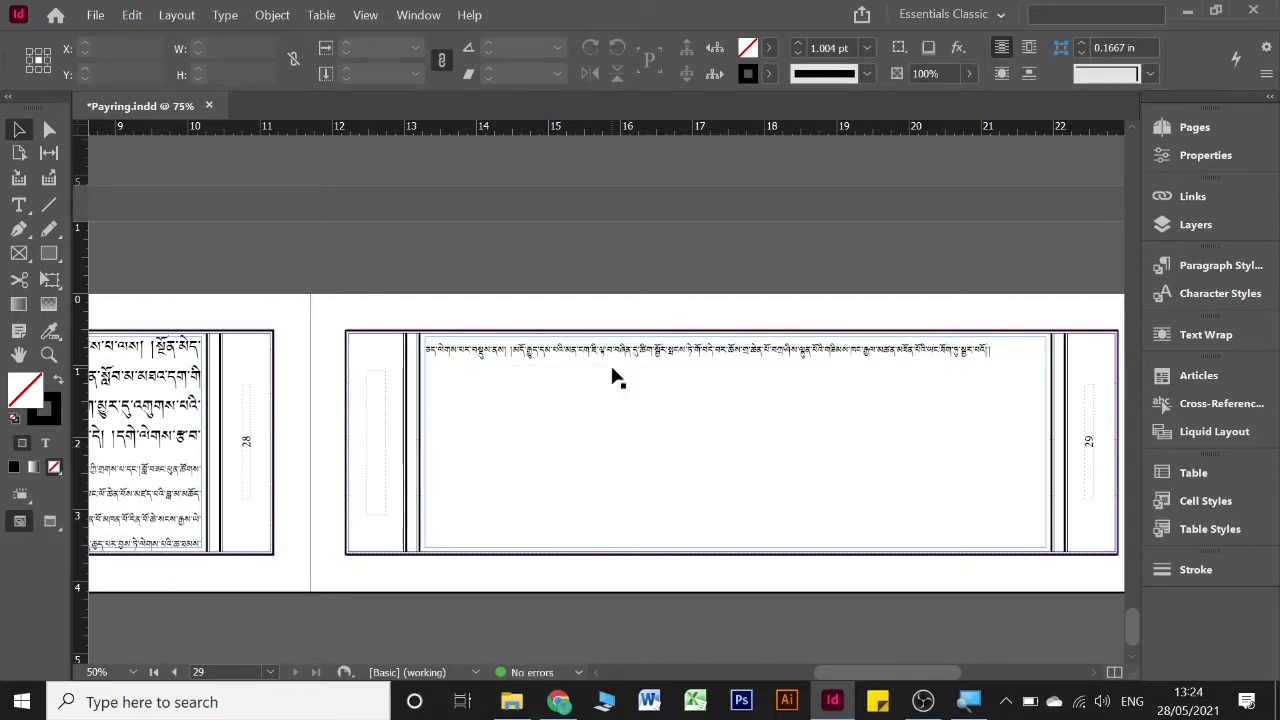
pyautogui.press('t')
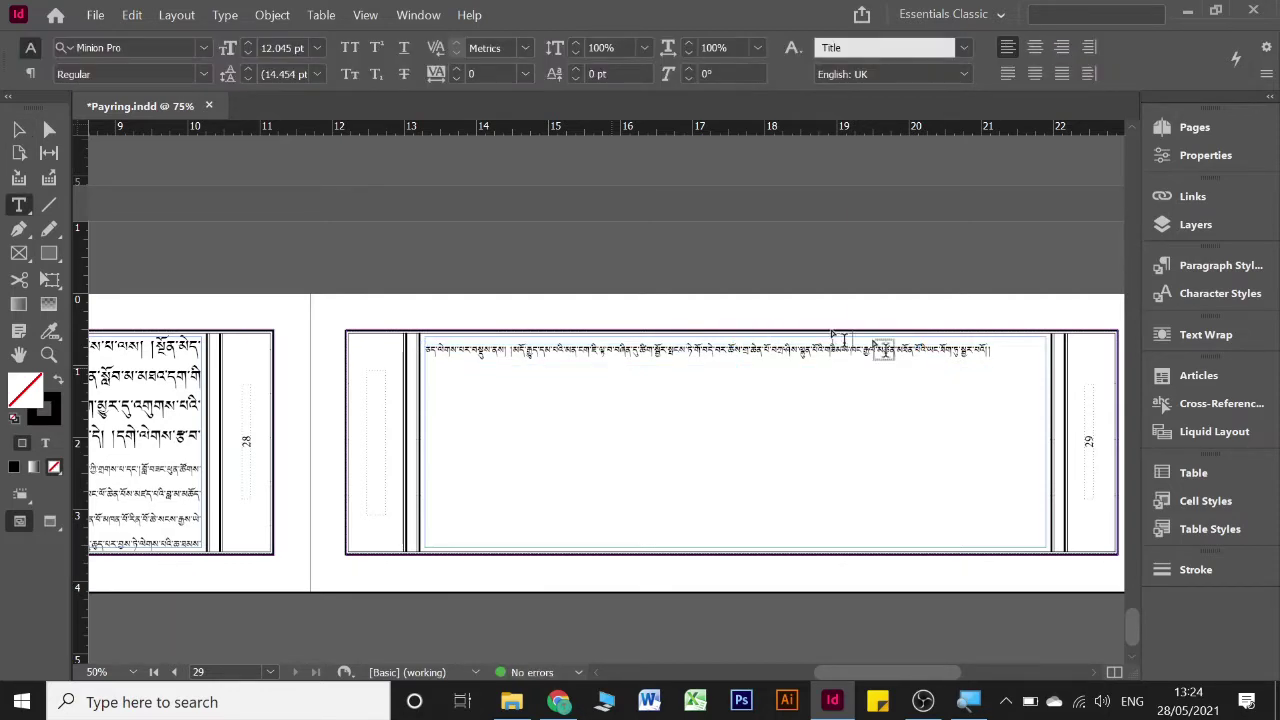
pyautogui.click(1009, 354)
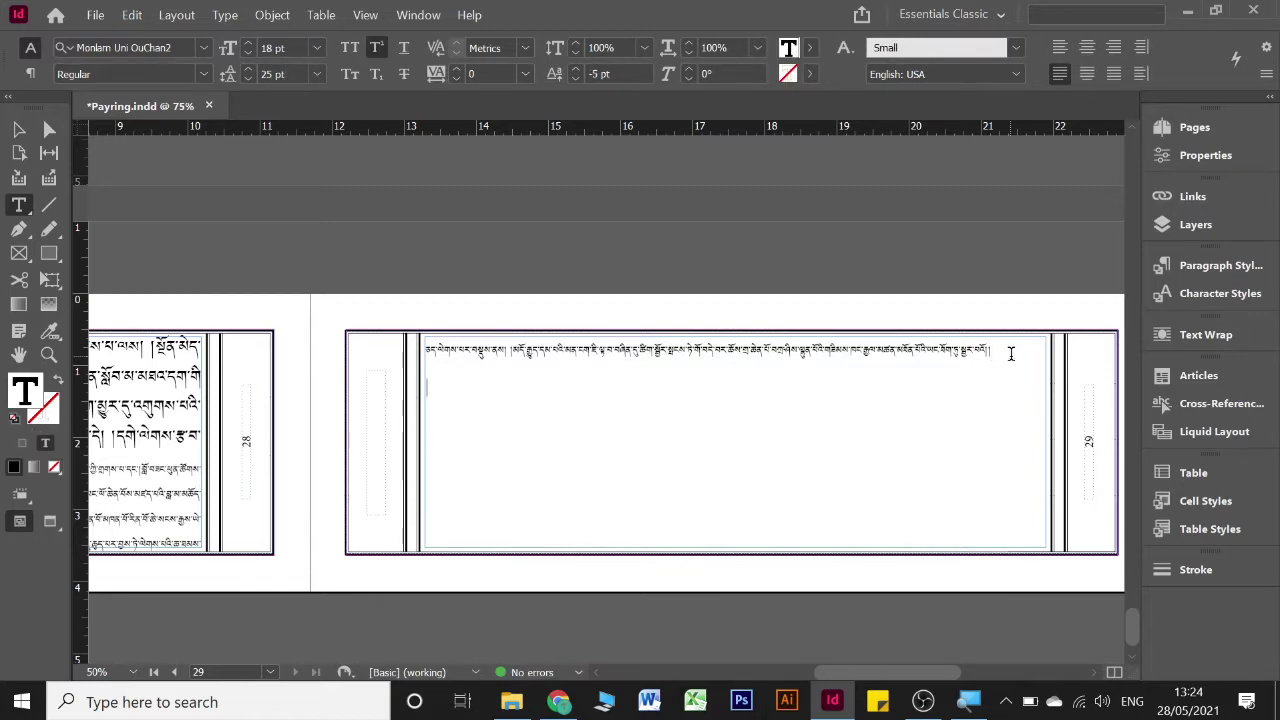
pyautogui.press('Return')
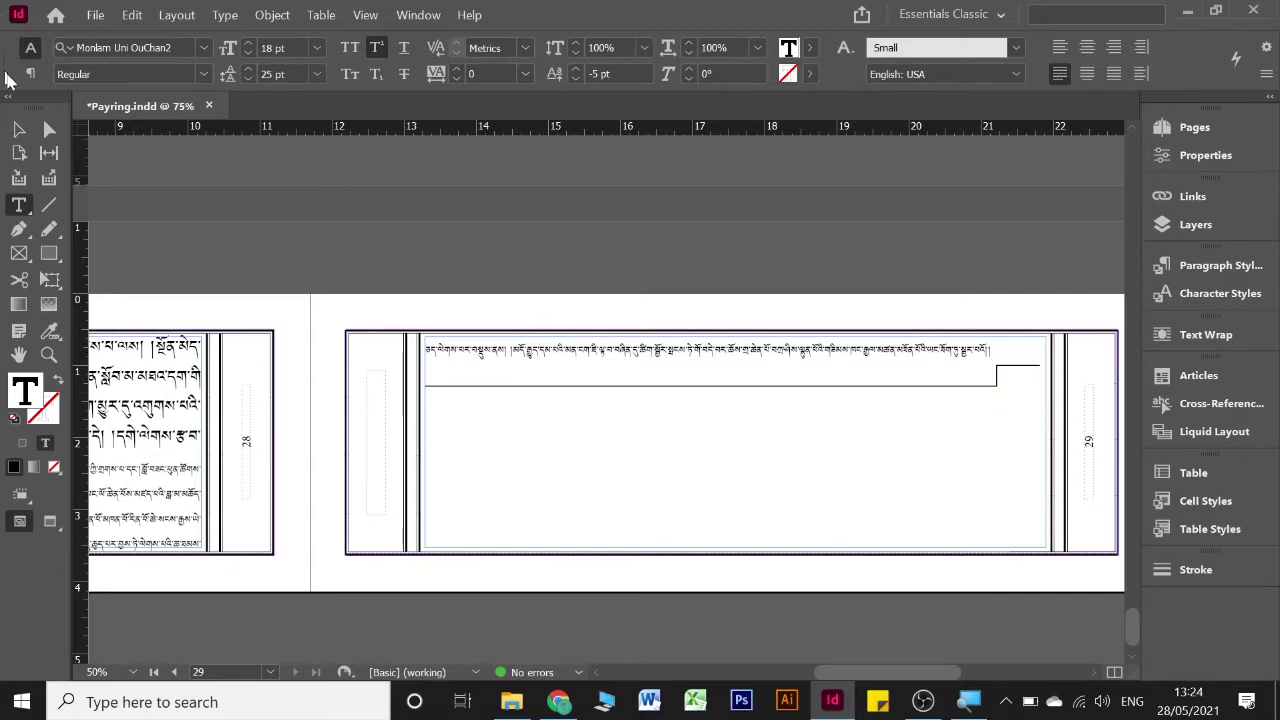
pyautogui.click(18, 129)
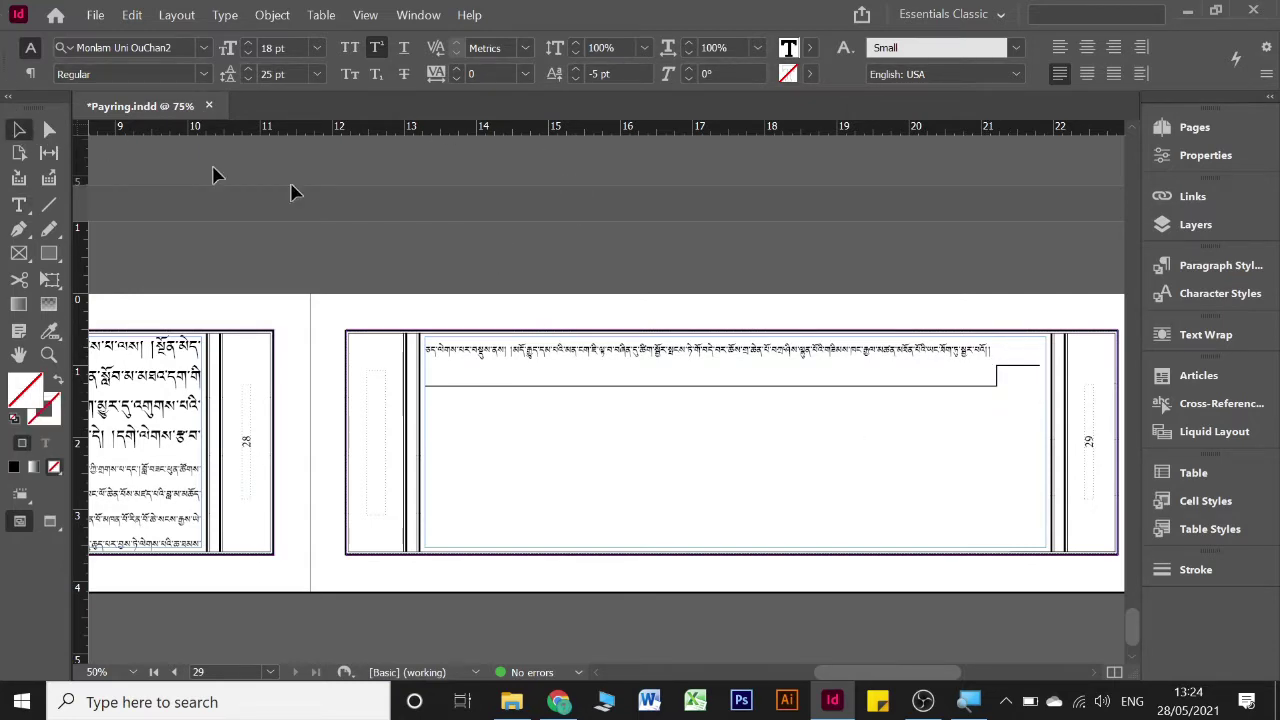
pyautogui.click(466, 277)
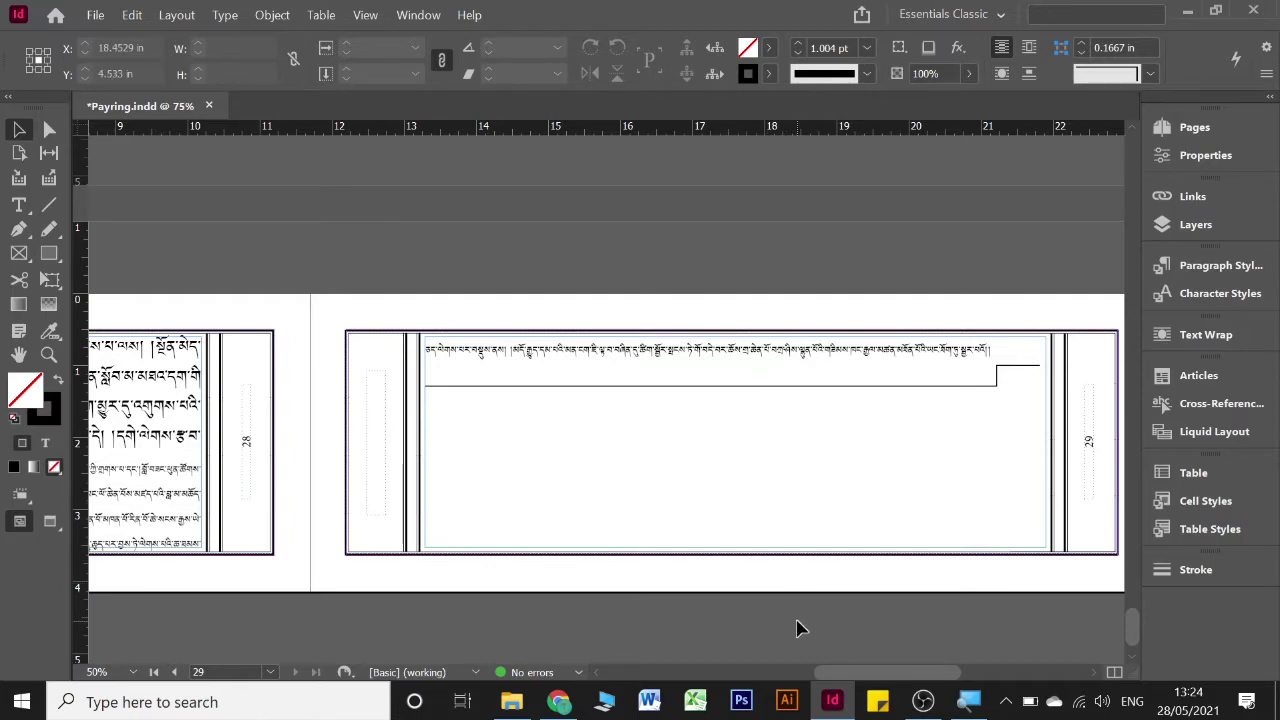
pyautogui.moveTo(845, 680); pyautogui.dragTo(745, 680)
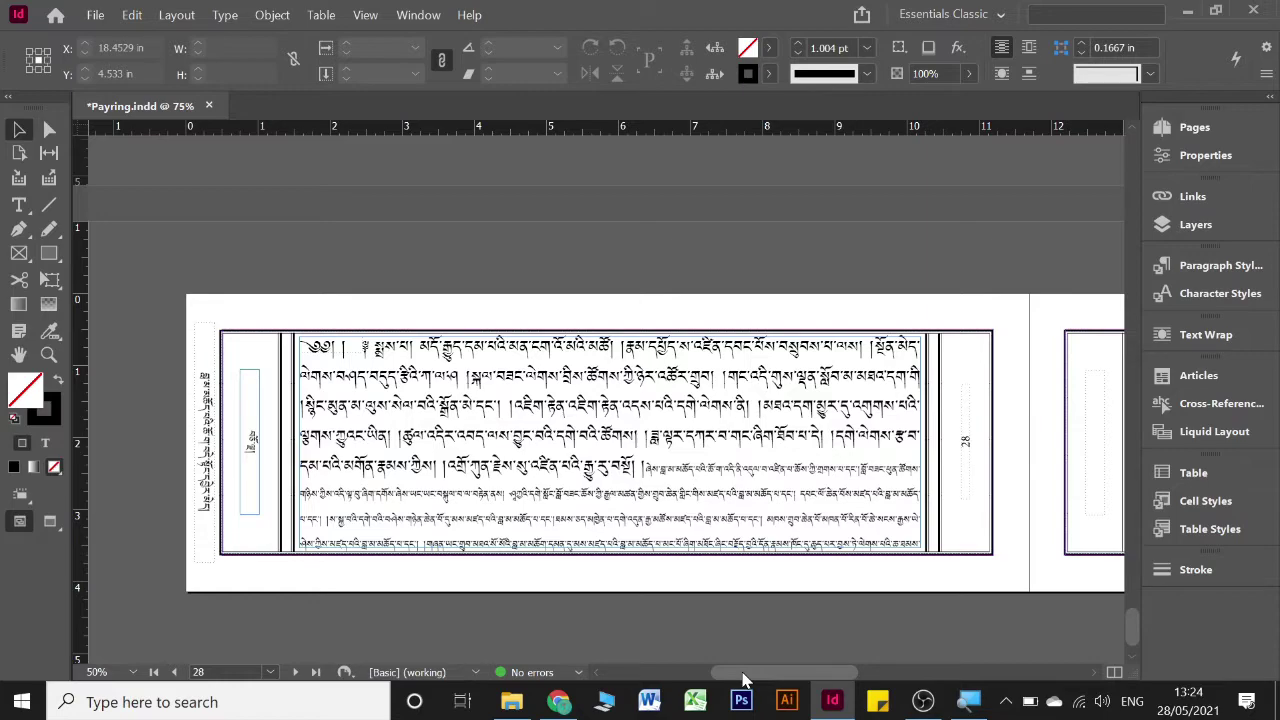
pyautogui.moveTo(745, 680)
pyautogui.mouseDown()
pyautogui.moveTo(718, 680)
pyautogui.moveTo(745, 681)
pyautogui.mouseUp()
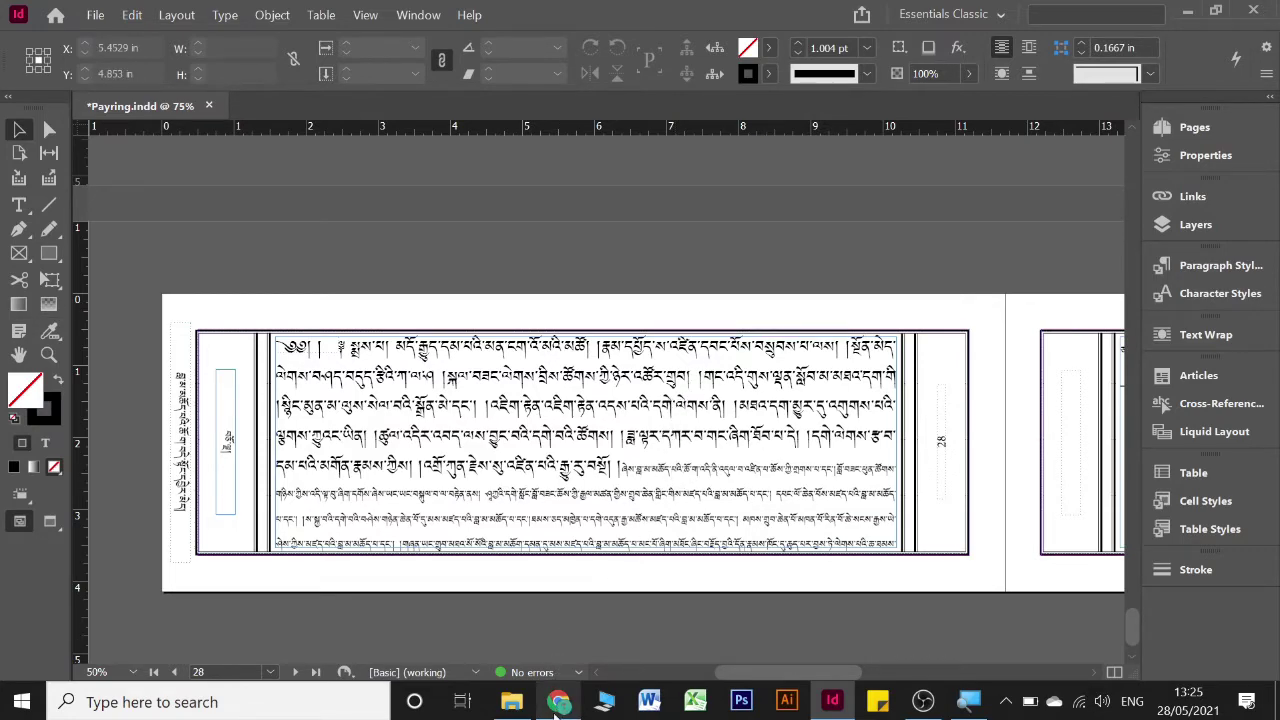
# Switch to Chrome and open the document download link from the full description of the YouTube video "InDesign Payring (Part - 4)"
pyautogui.click(557, 702)
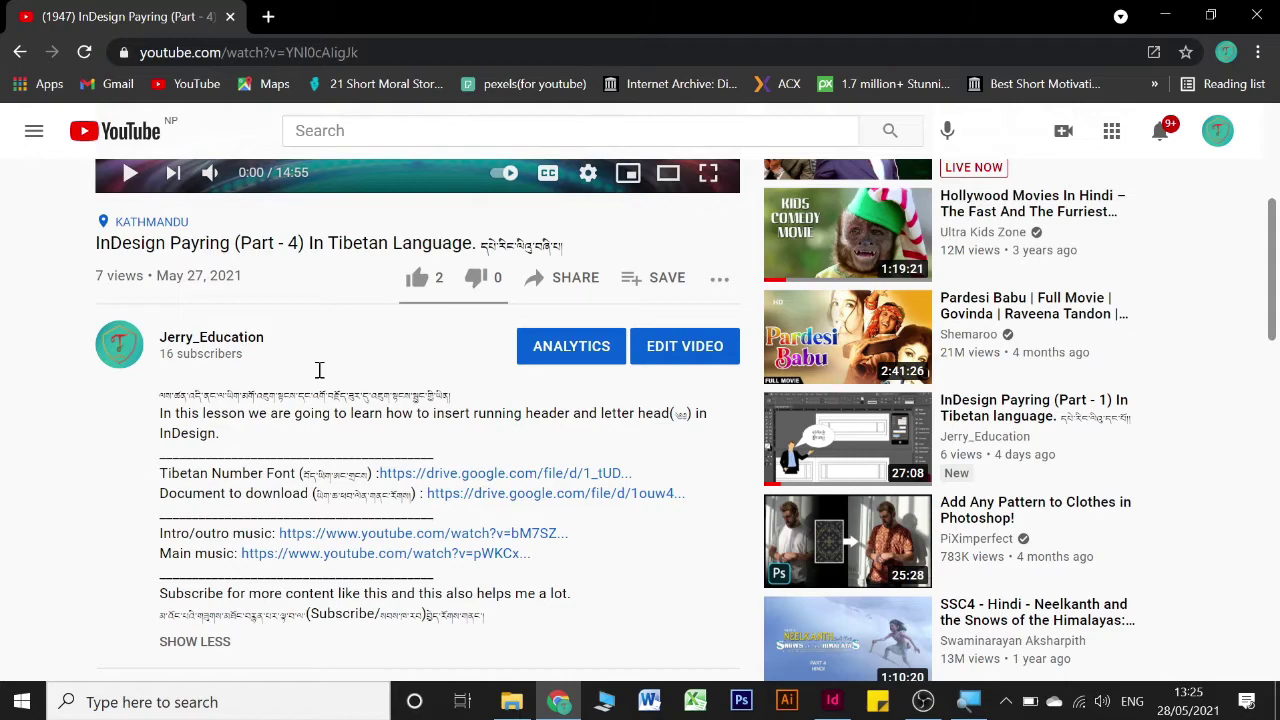
pyautogui.scroll(2, 319, 370)
pyautogui.scroll(-2, 322, 375)
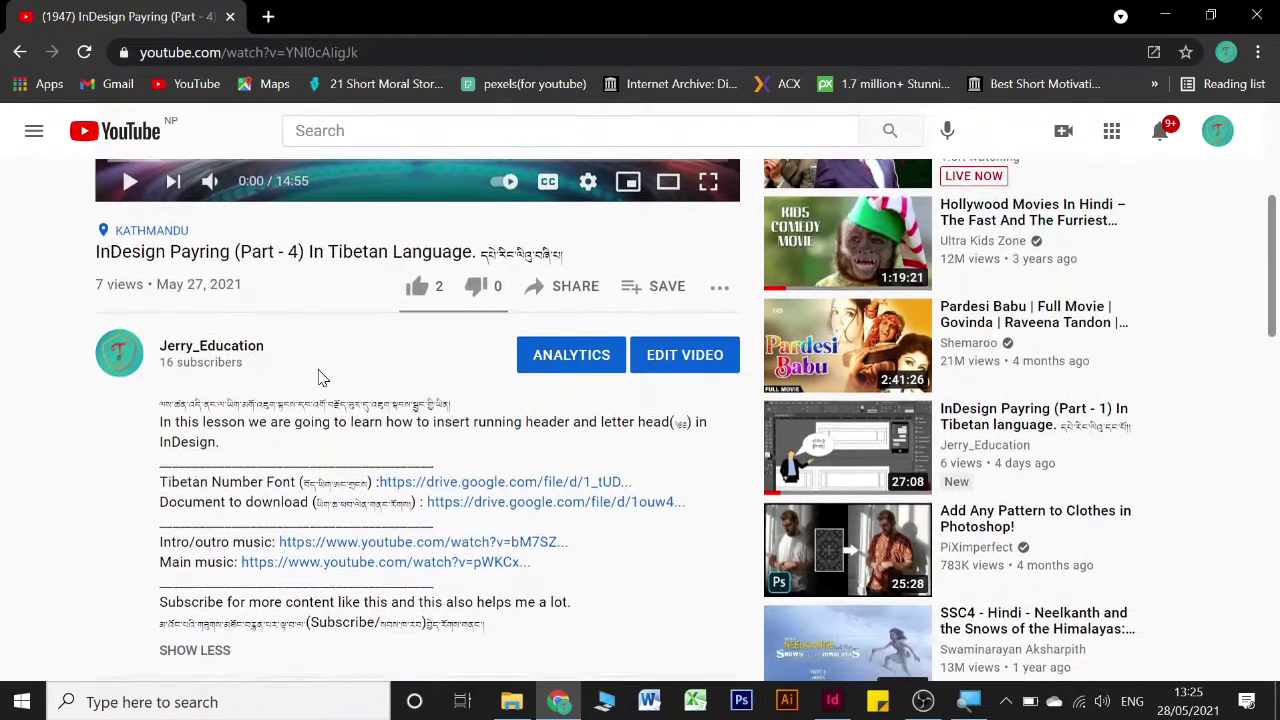
pyautogui.scroll(-1, 320, 372)
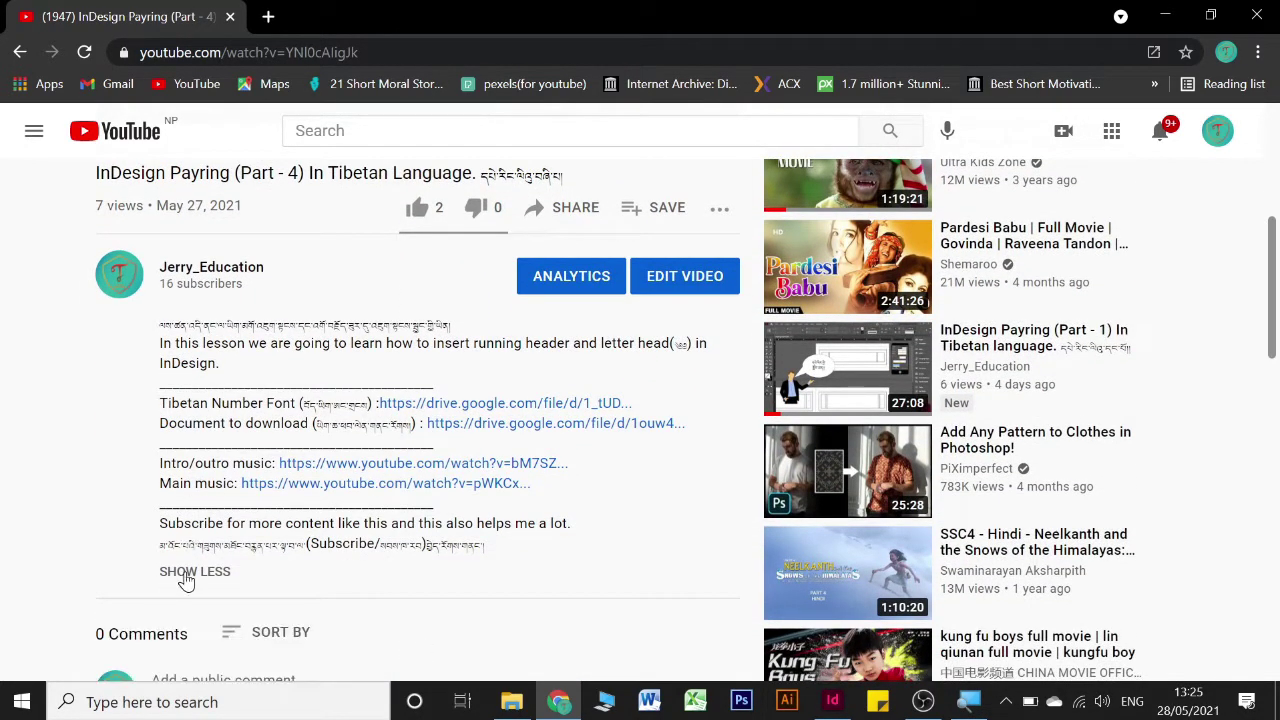
pyautogui.click(190, 572)
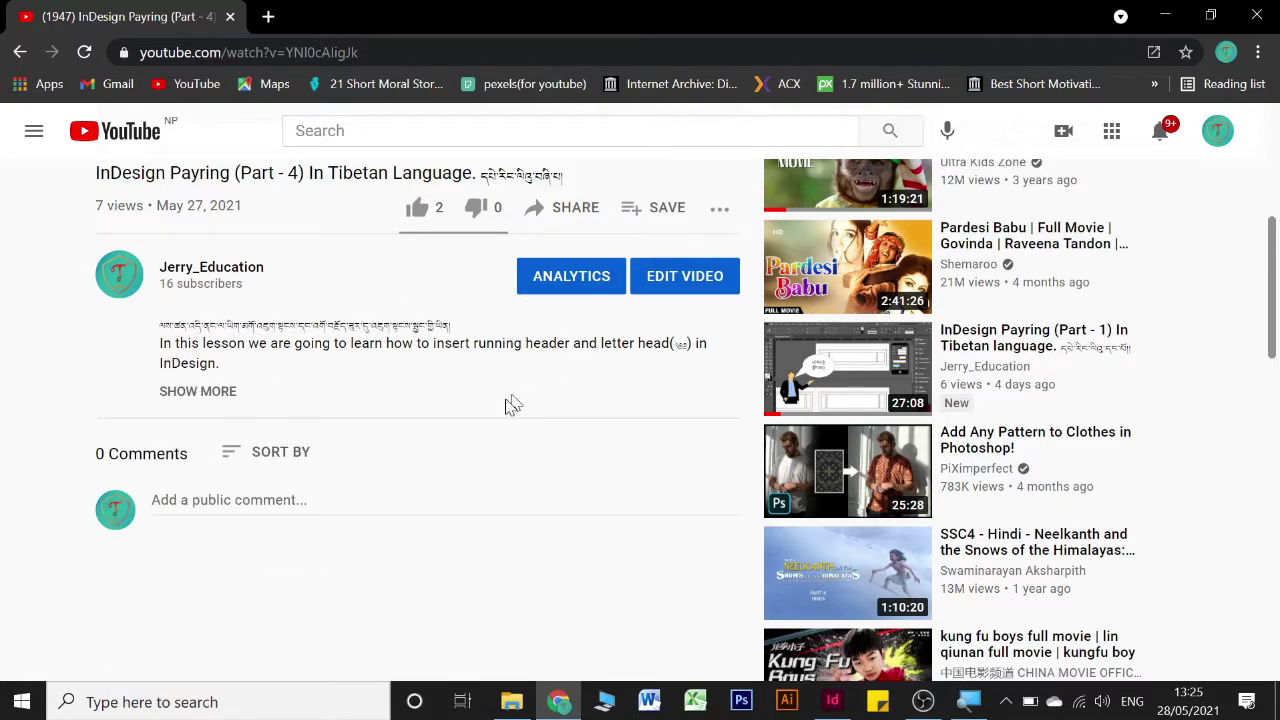
pyautogui.click(200, 391)
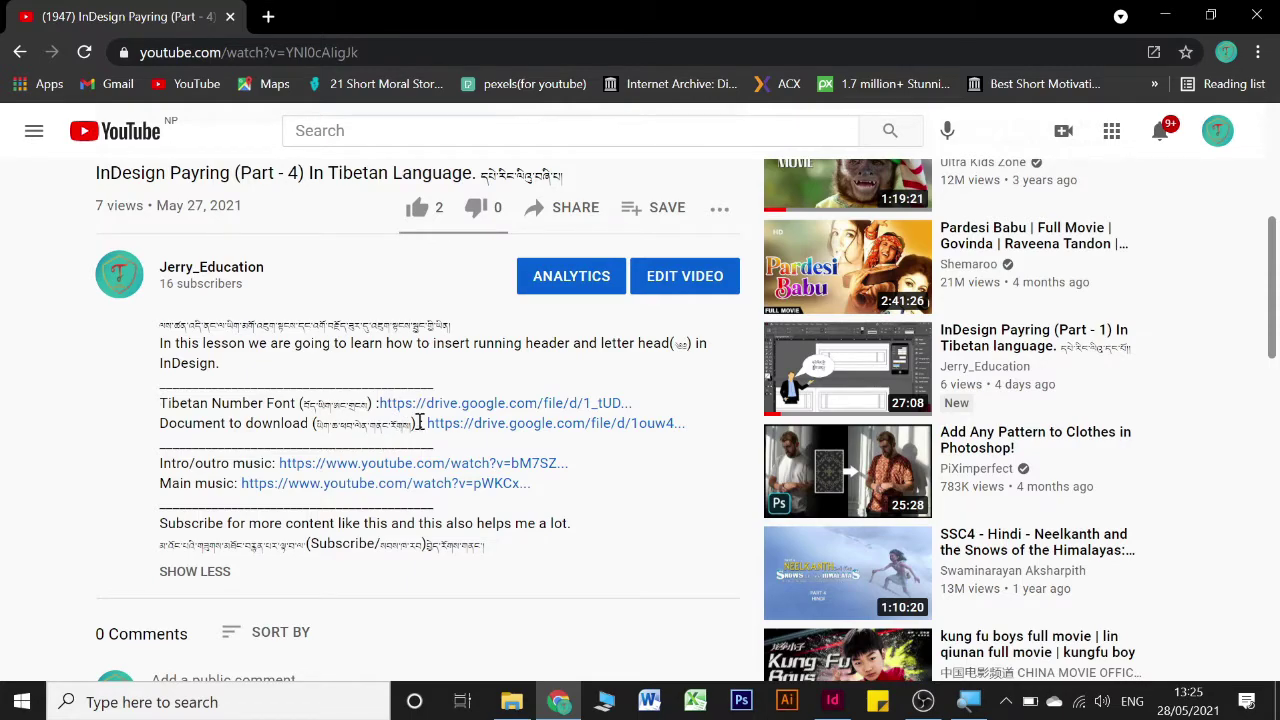
pyautogui.click(590, 433)
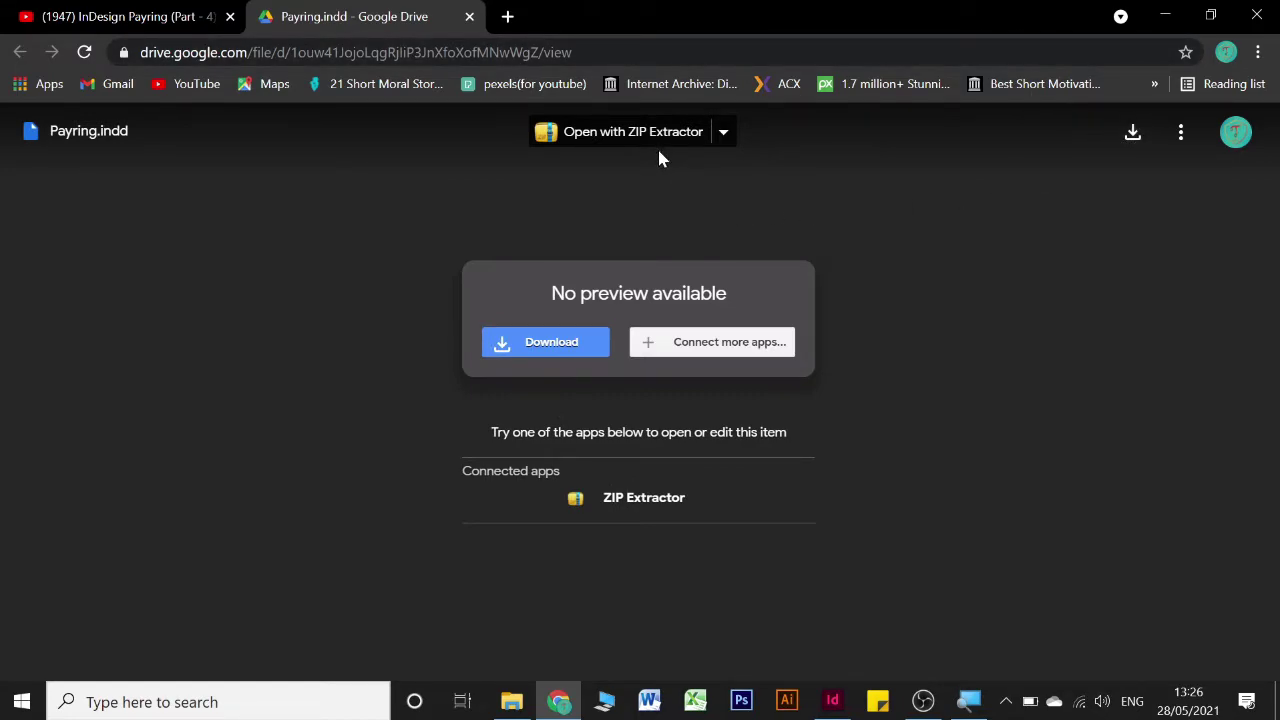
# Check the Payring document and the WinRAR archive in the Document folder in File Explorer, and close the Payring.indd Google Drive page in Chrome
pyautogui.click(512, 702)
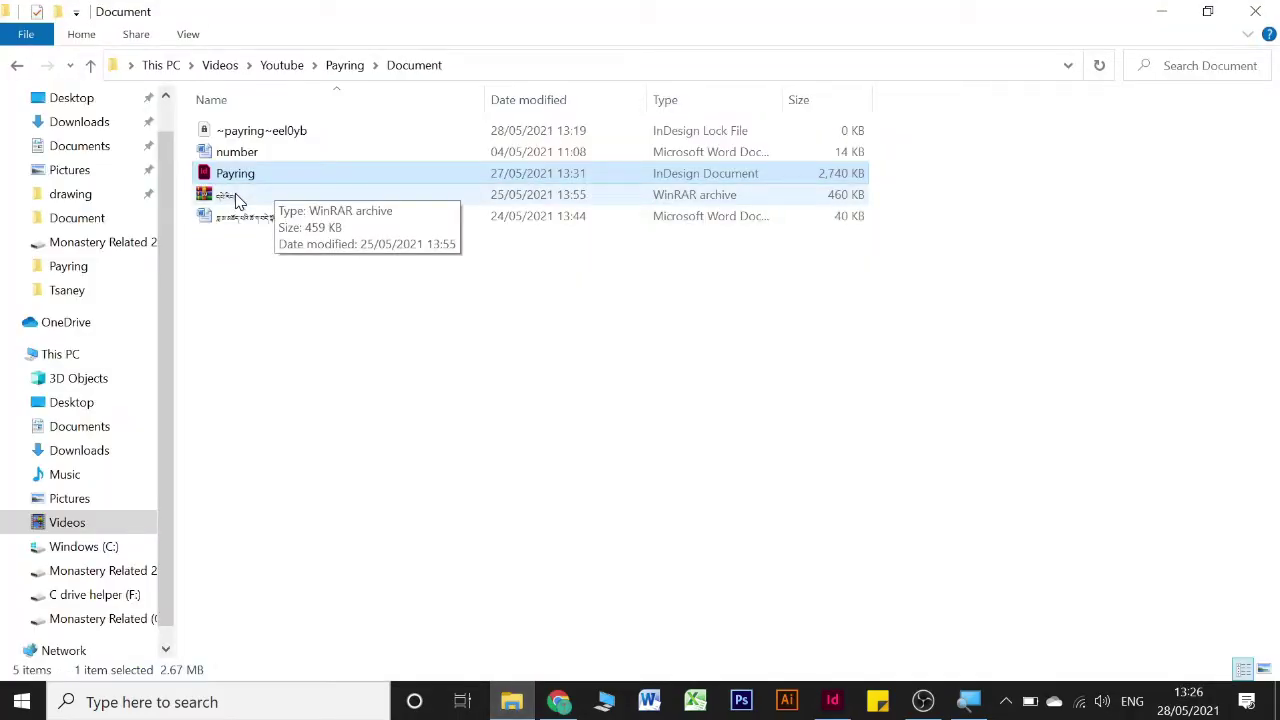
pyautogui.click(237, 195)
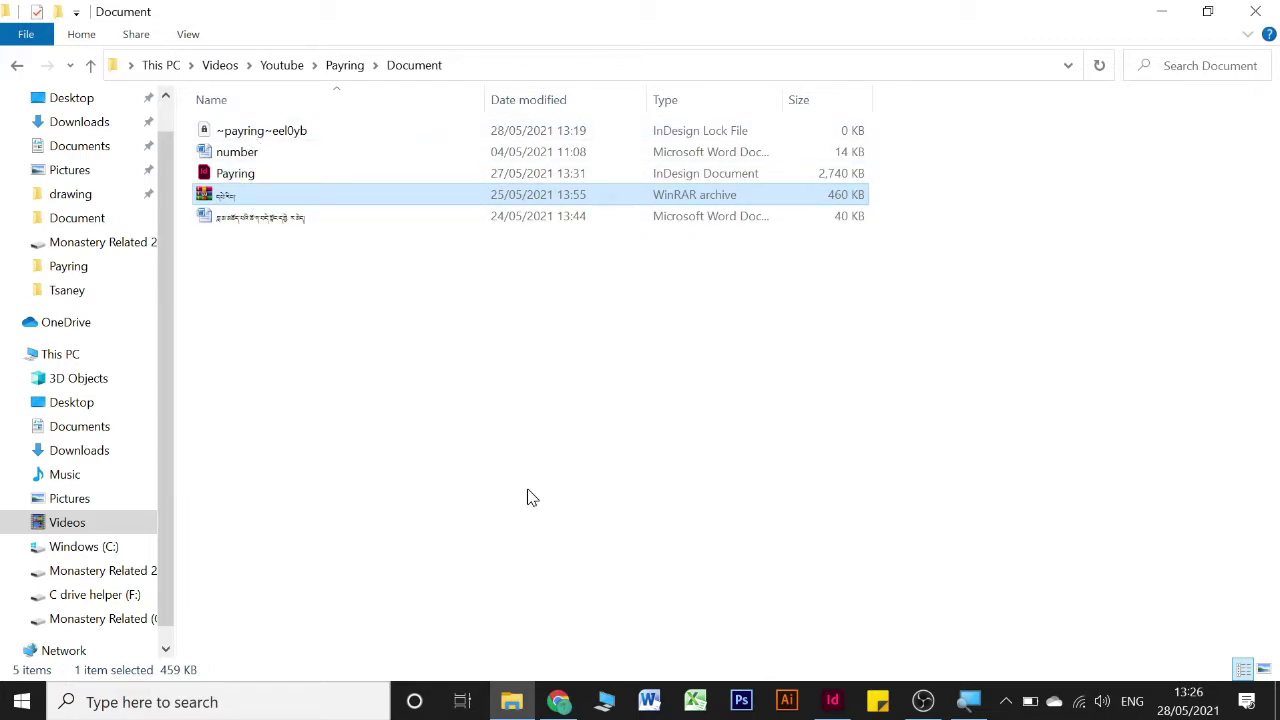
pyautogui.click(559, 700)
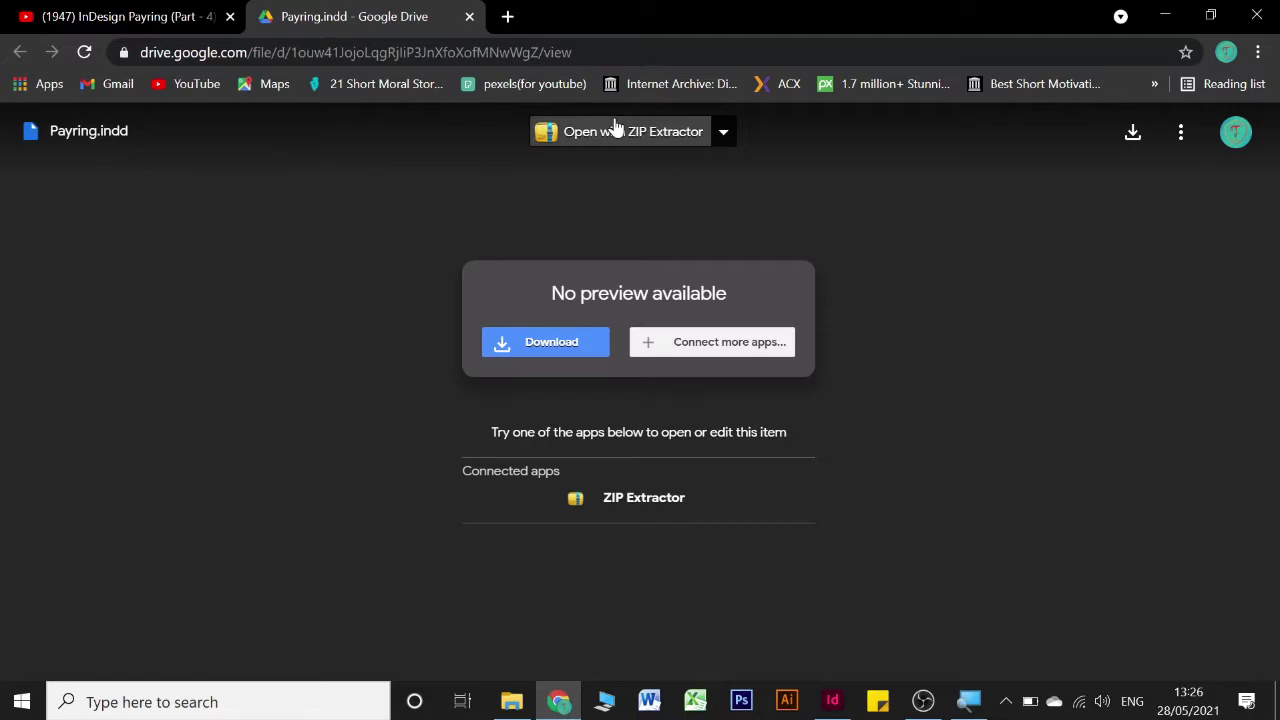
pyautogui.click(469, 17)
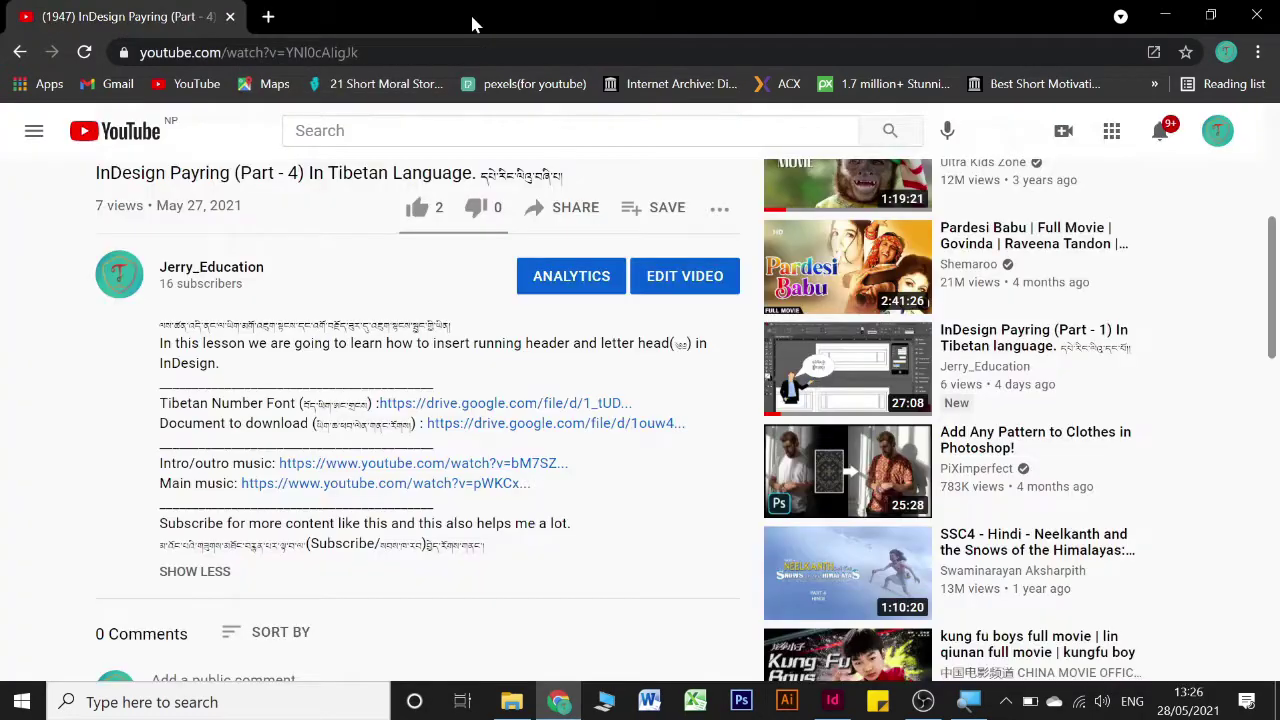
# Switch to InDesign and create a new document from the Payring A4 preset
pyautogui.click(842, 708)
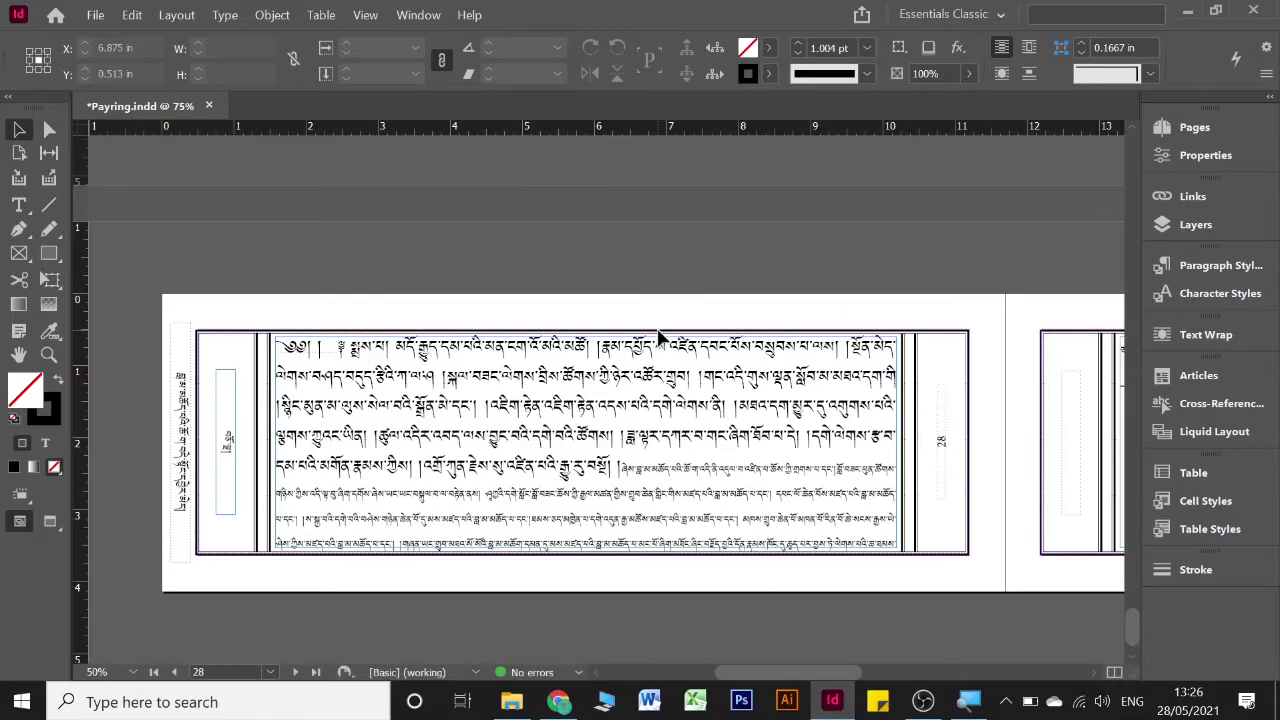
pyautogui.hotkey('ctrl', 'n')
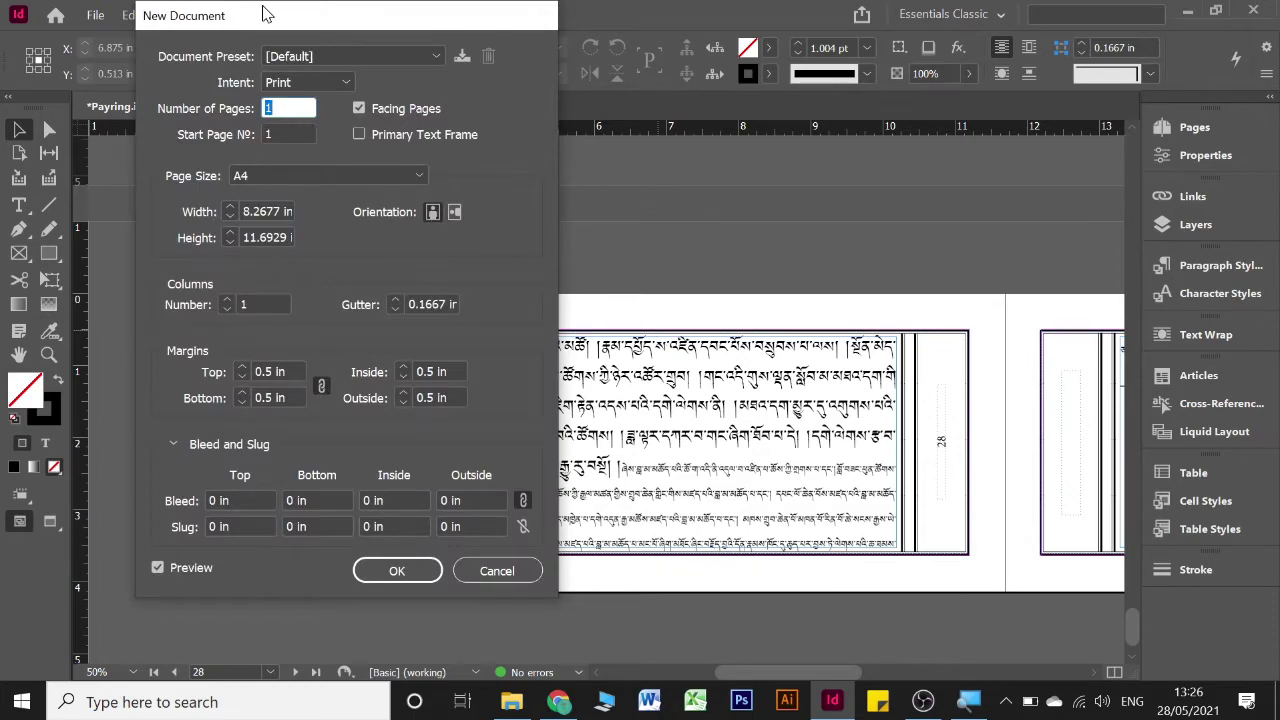
pyautogui.moveTo(274, 20); pyautogui.dragTo(536, 73)
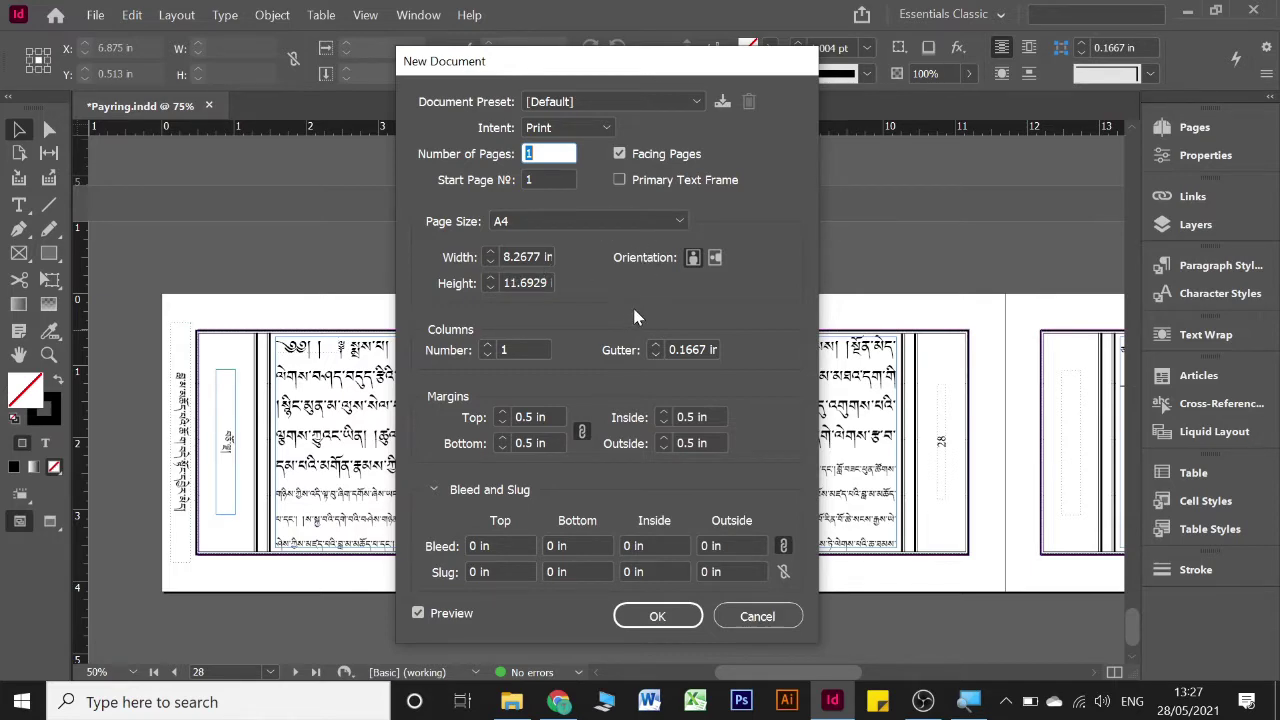
pyautogui.click(697, 101)
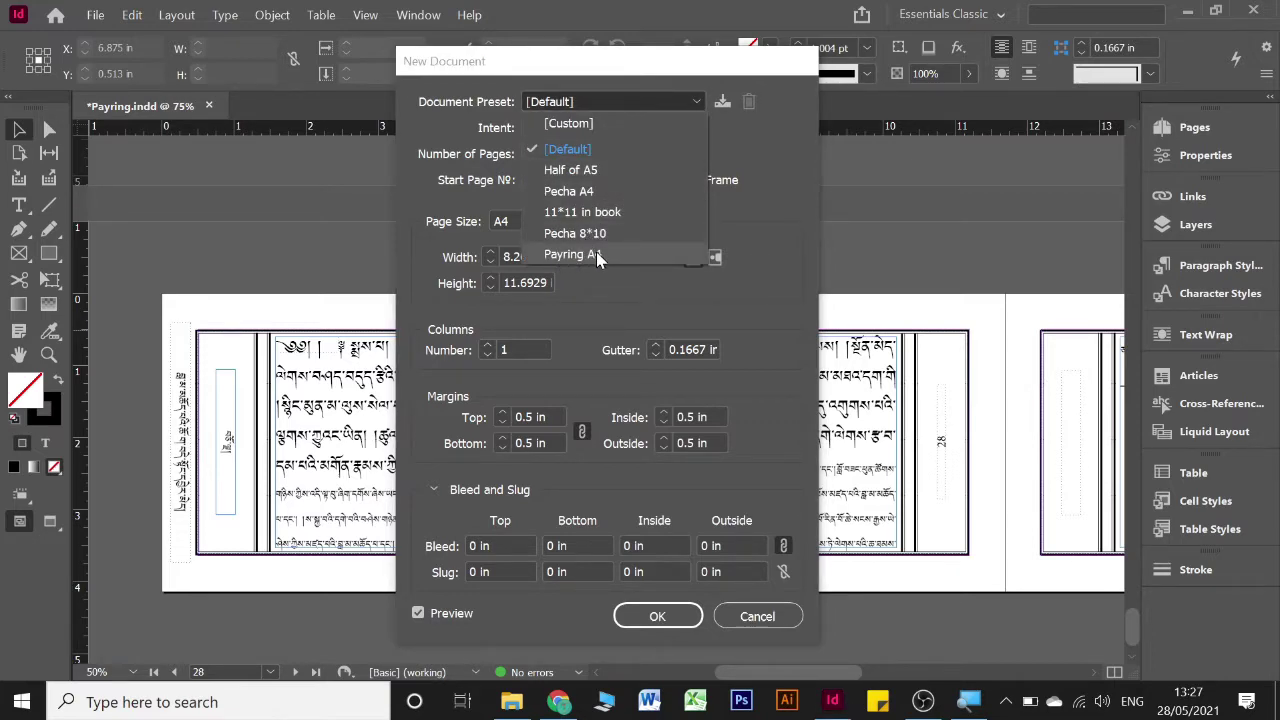
pyautogui.press('Escape')
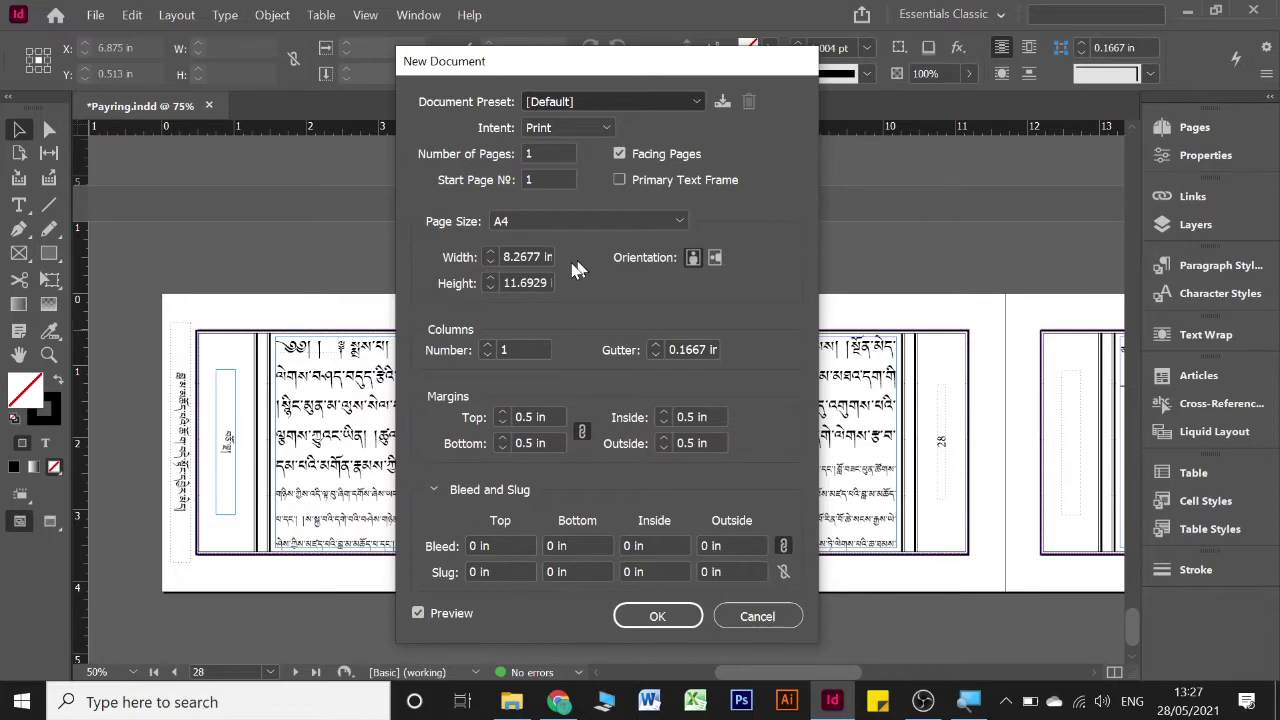
pyautogui.press('p')
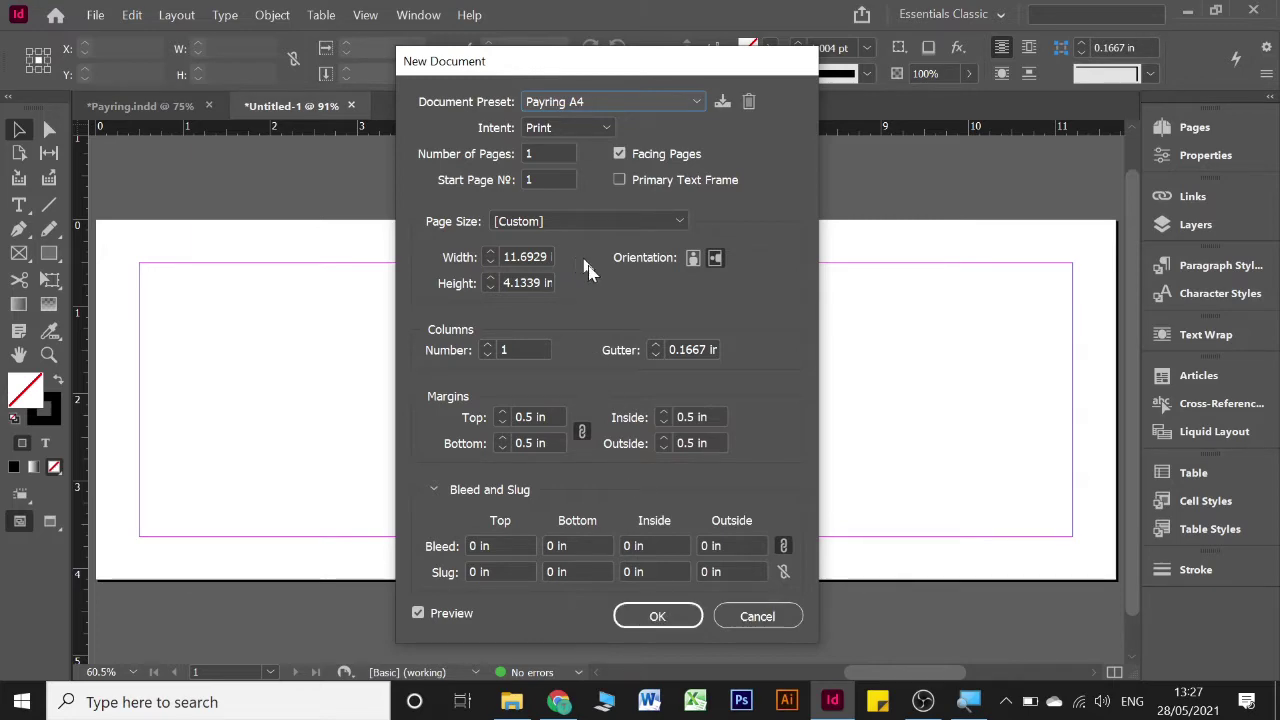
pyautogui.click(652, 617)
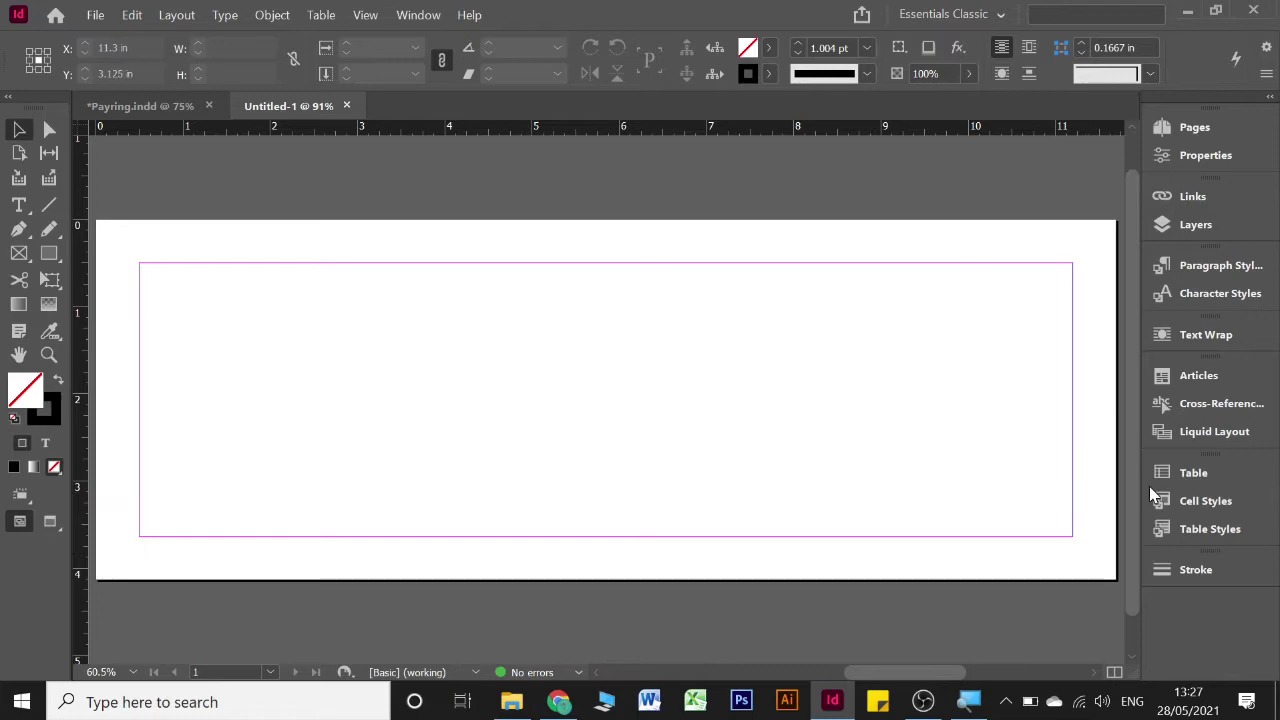
# Add two more master spreads, B-Master and C-Master, to the new document
pyautogui.click(1212, 130)
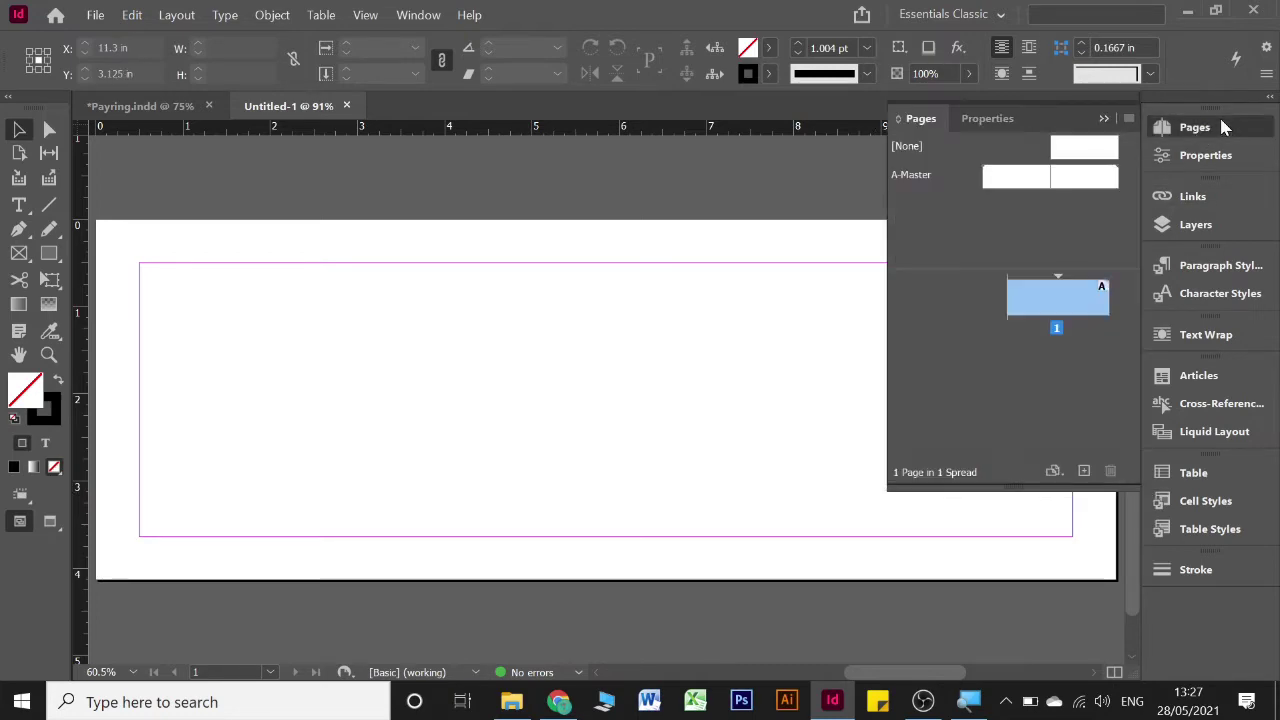
pyautogui.doubleClick(1030, 178)
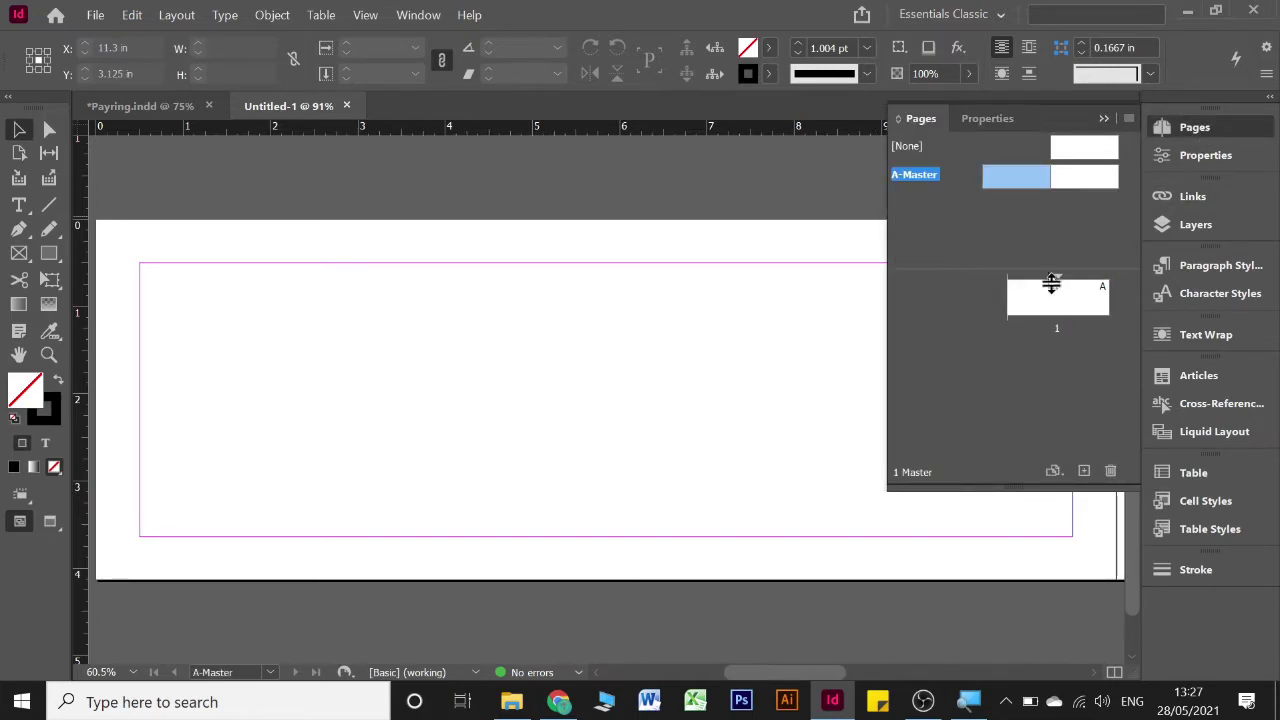
pyautogui.click(1082, 472)
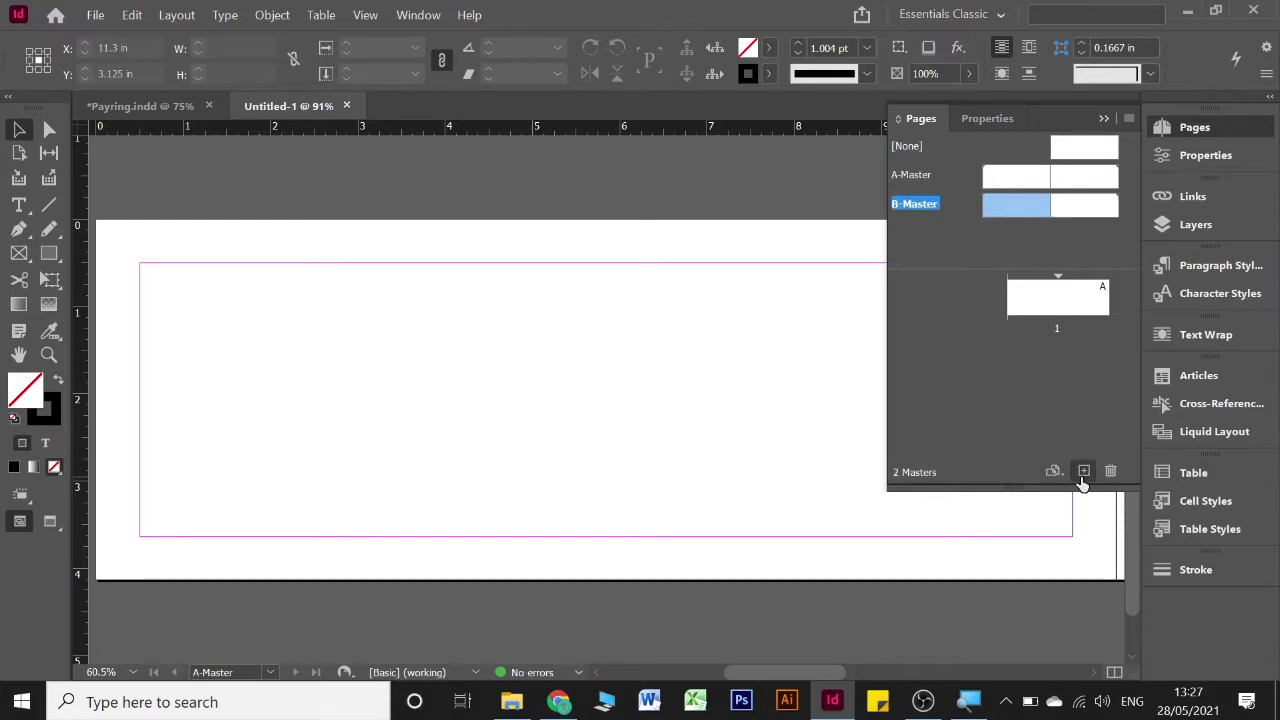
pyautogui.click(1082, 472)
# Copy the border frames from the left page of Payring.indd's A-Master onto both pages of the new document's A-Master
pyautogui.doubleClick(1012, 176)
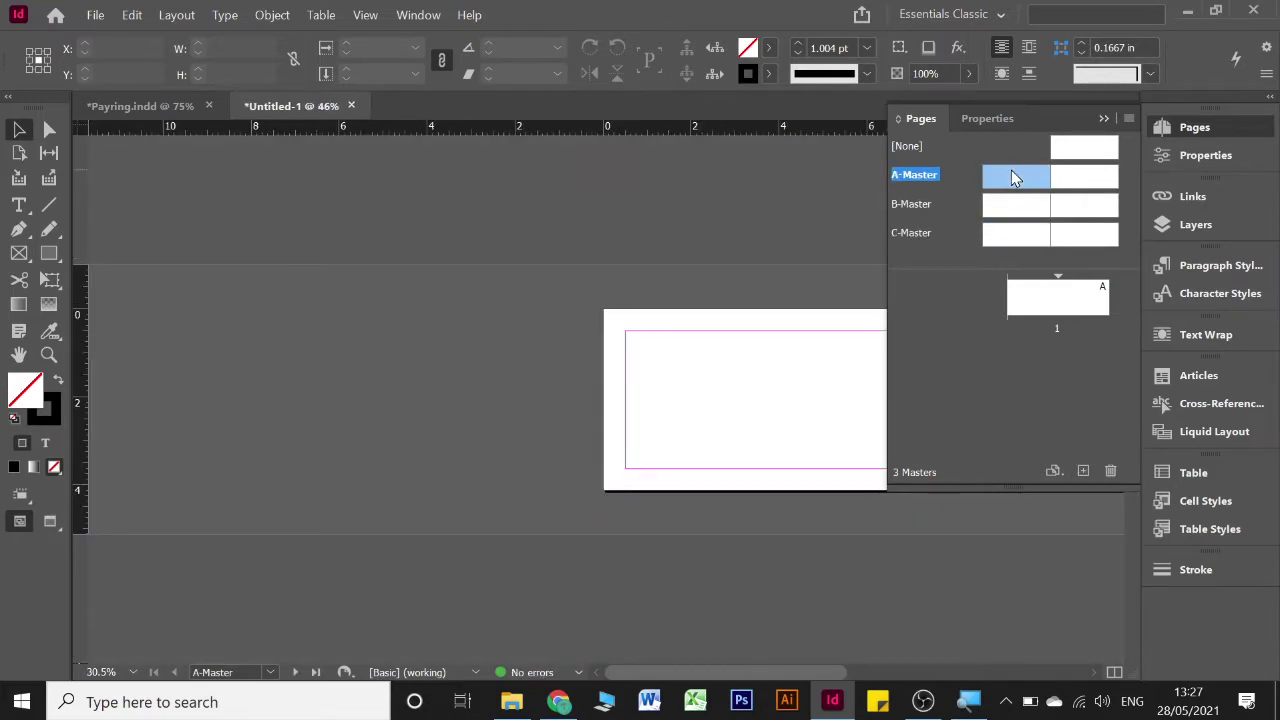
pyautogui.click(190, 107)
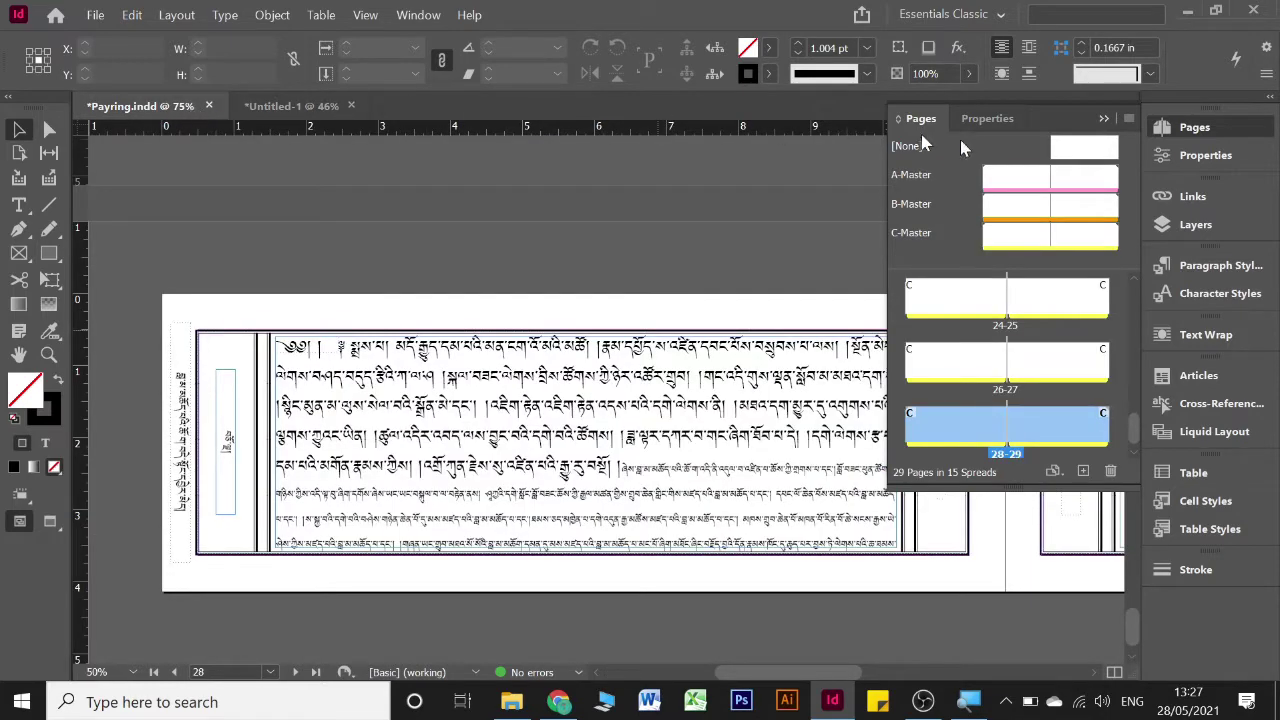
pyautogui.doubleClick(1025, 175)
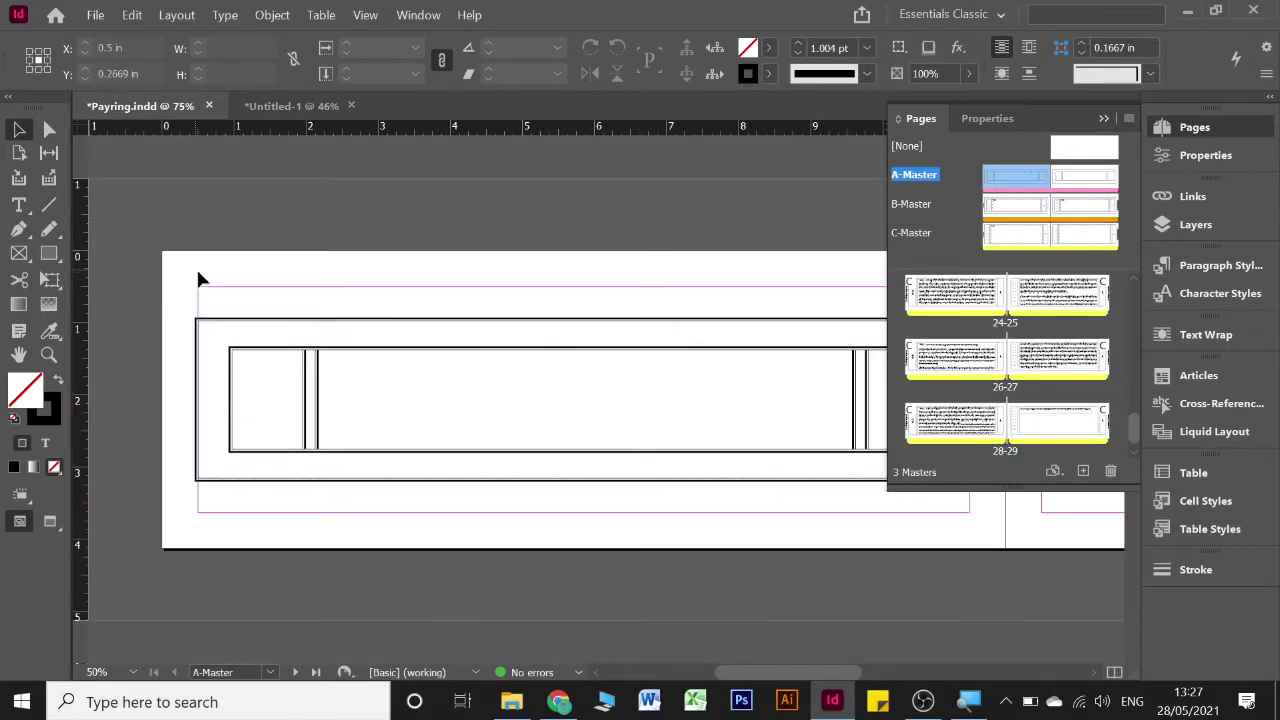
pyautogui.moveTo(196, 266); pyautogui.dragTo(986, 551)
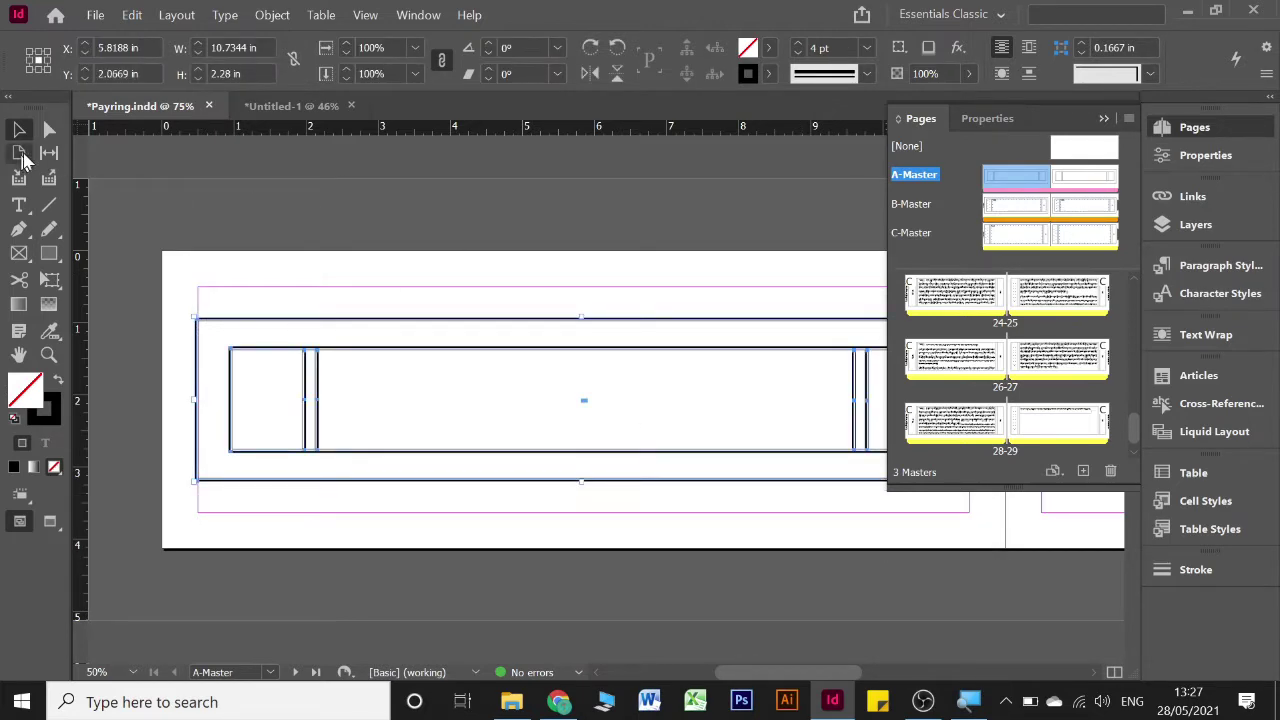
pyautogui.hotkey('ctrl', 'alt', '5')
pyautogui.hotkey('ctrl', 'Tab')
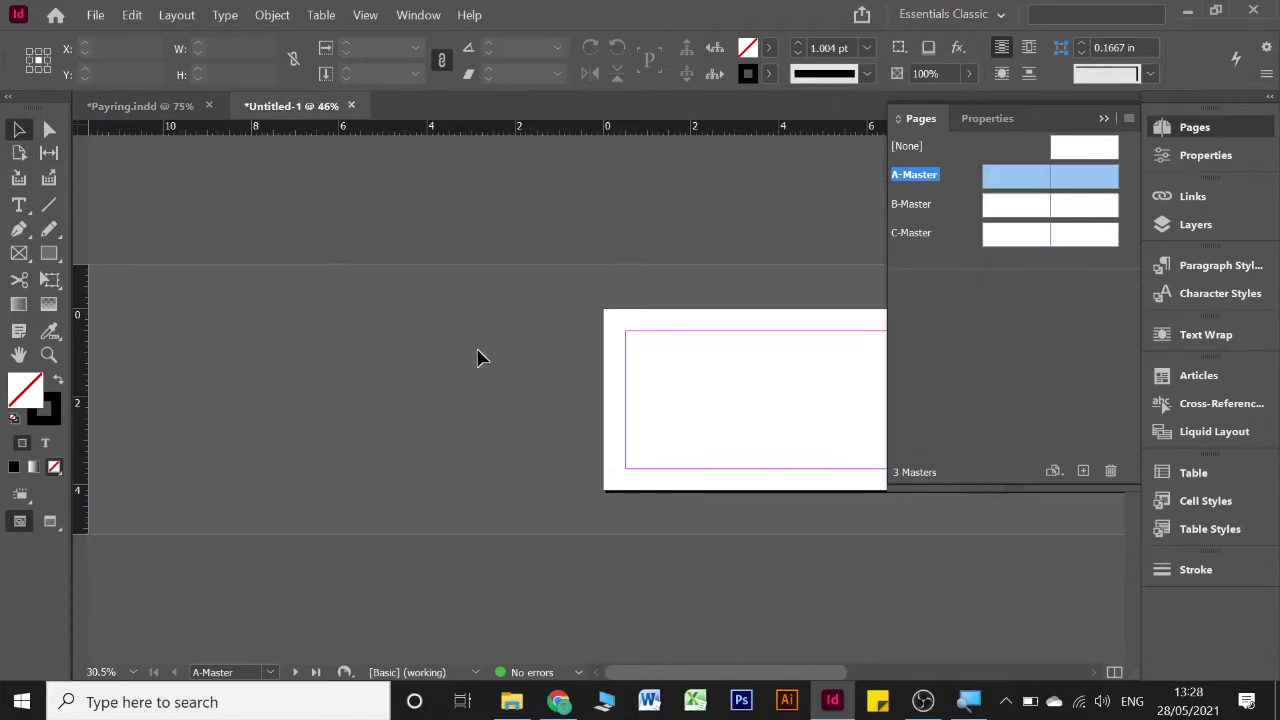
pyautogui.hotkey('ctrl', '0')
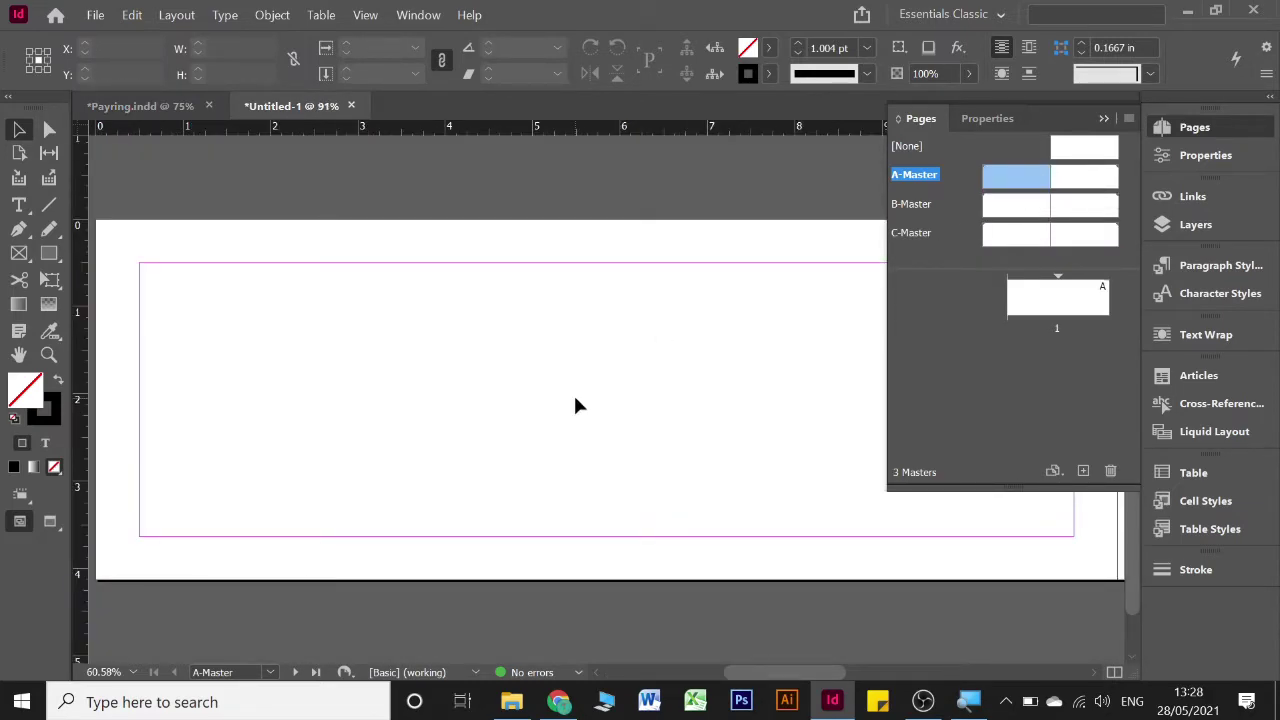
pyautogui.hotkey('ctrl', 'v')
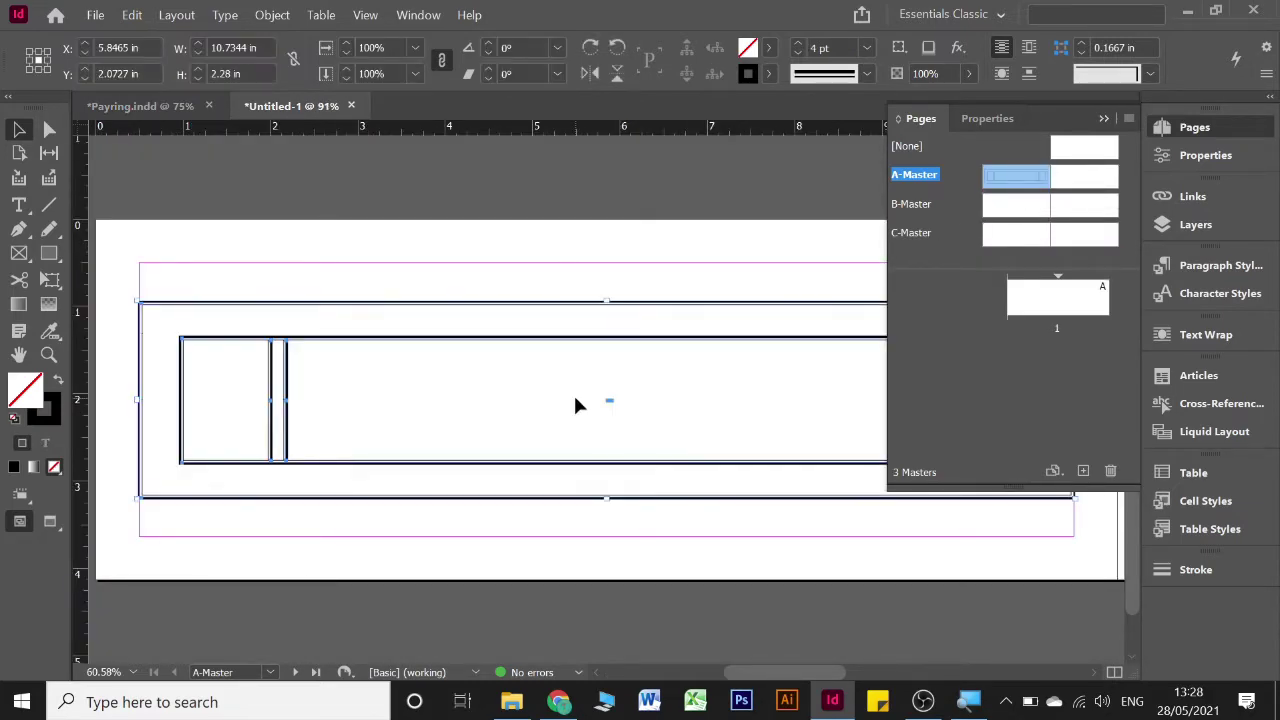
pyautogui.doubleClick(1109, 179)
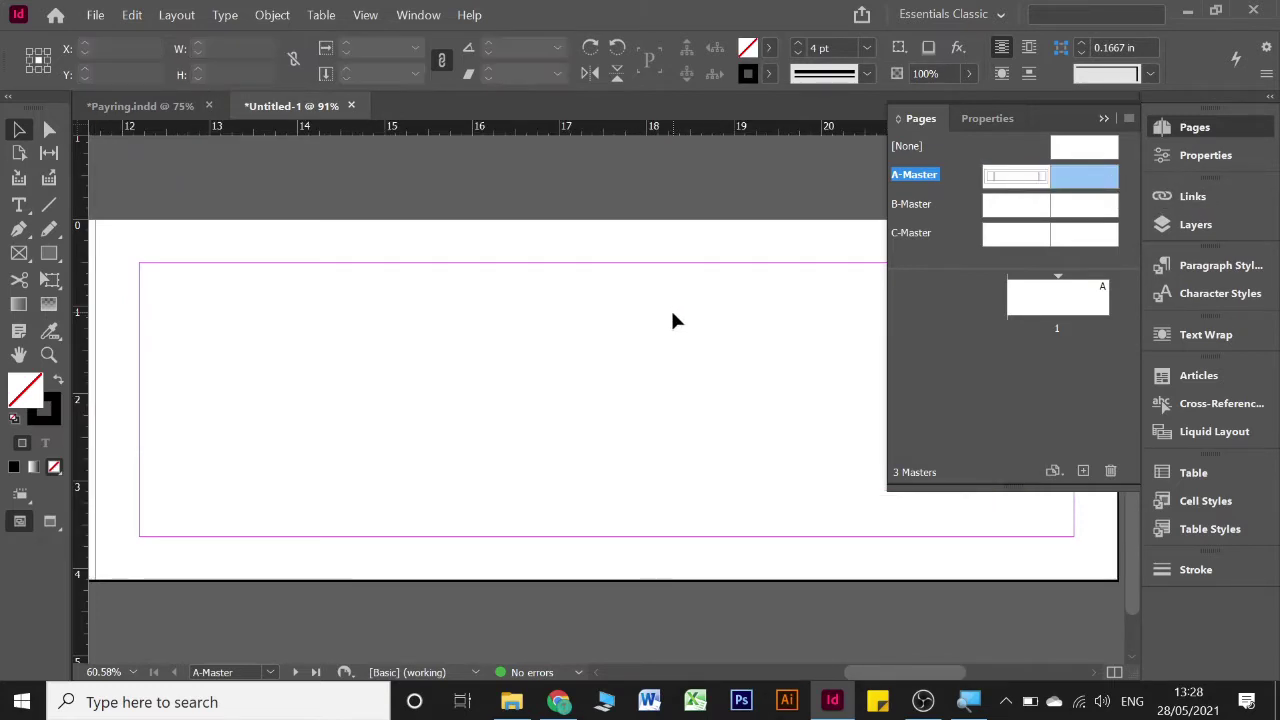
pyautogui.hotkey('ctrl', 'v')
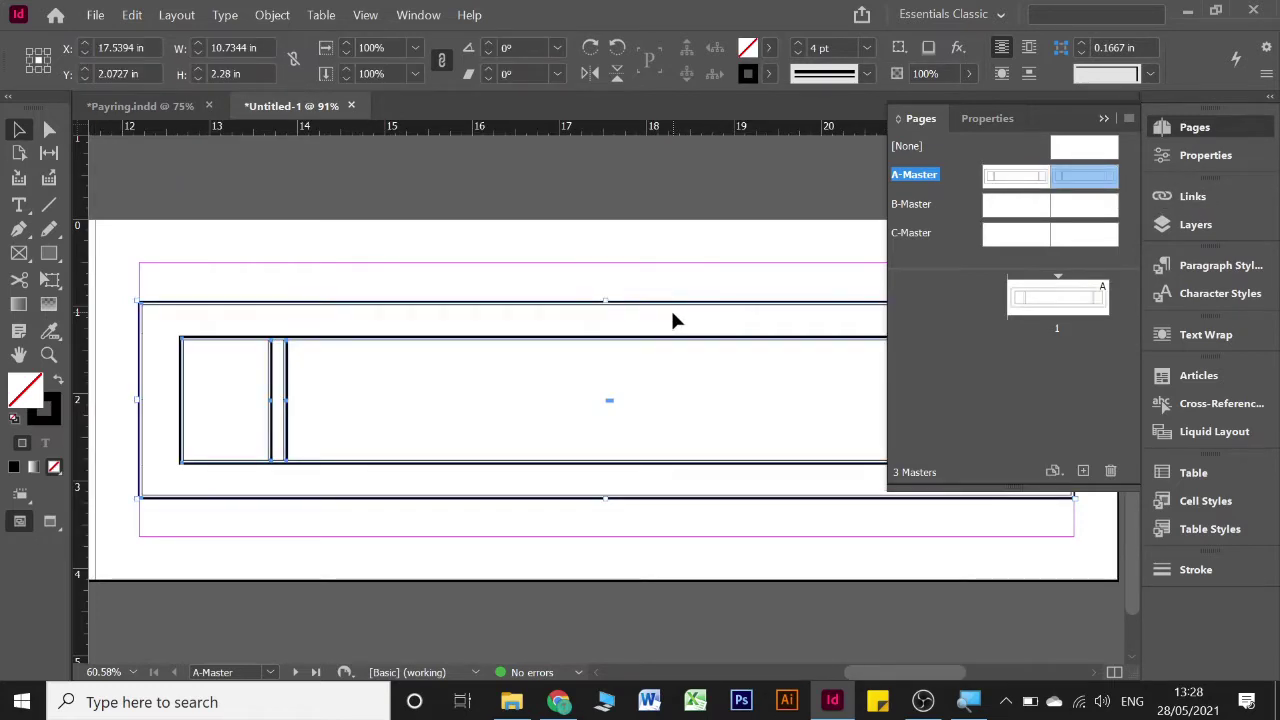
# Copy the border and text frames from the left page of Payring.indd's B-Master in place onto the new document's left B-Master page
pyautogui.click(165, 113)
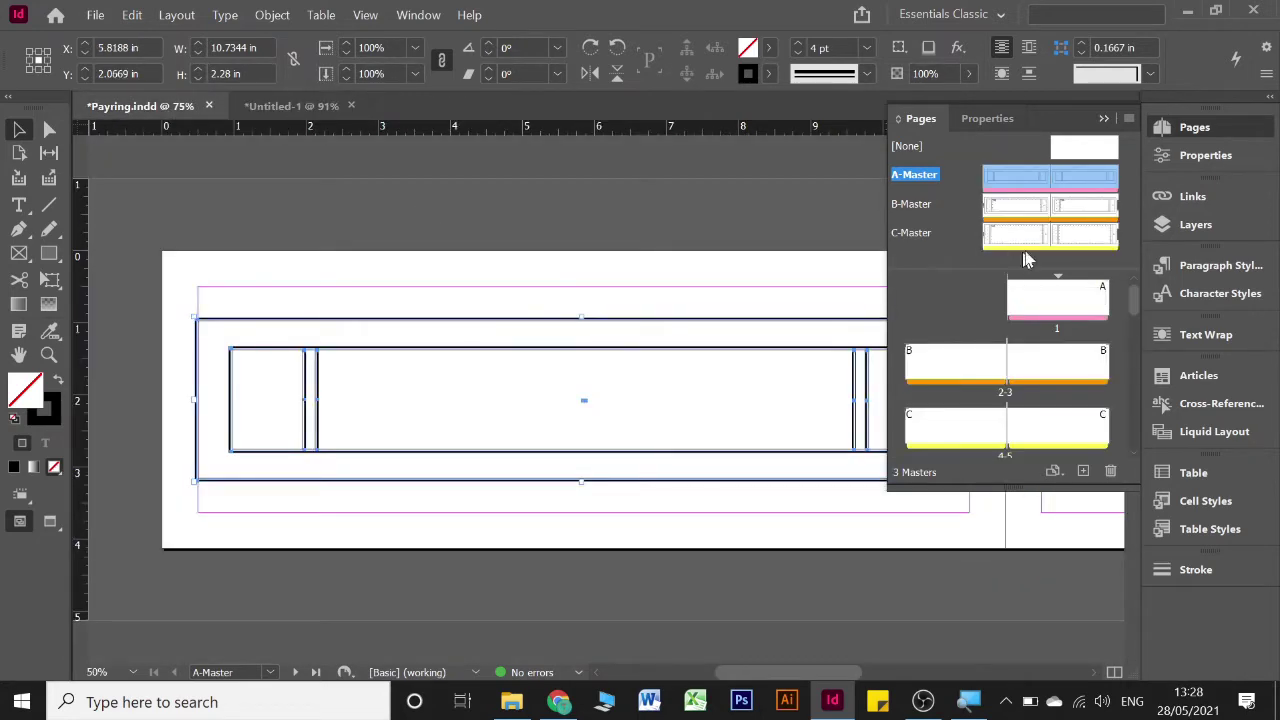
pyautogui.doubleClick(1030, 218)
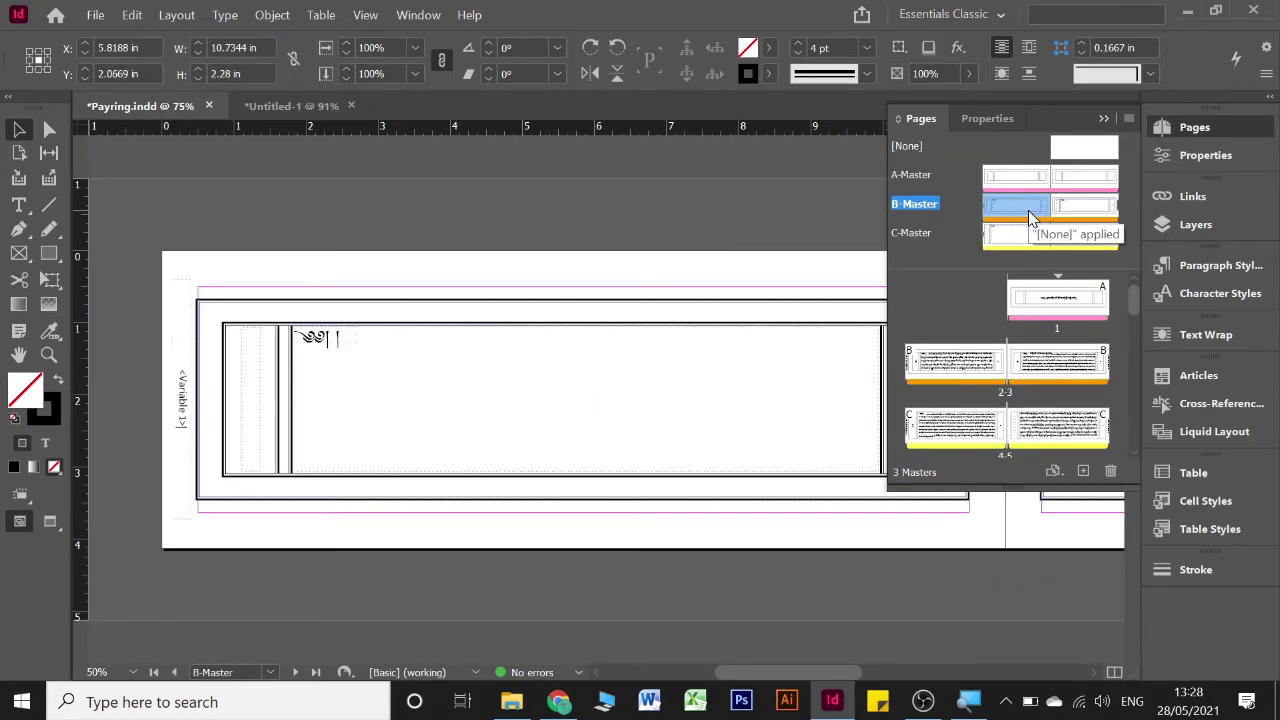
pyautogui.moveTo(252, 268); pyautogui.dragTo(994, 558)
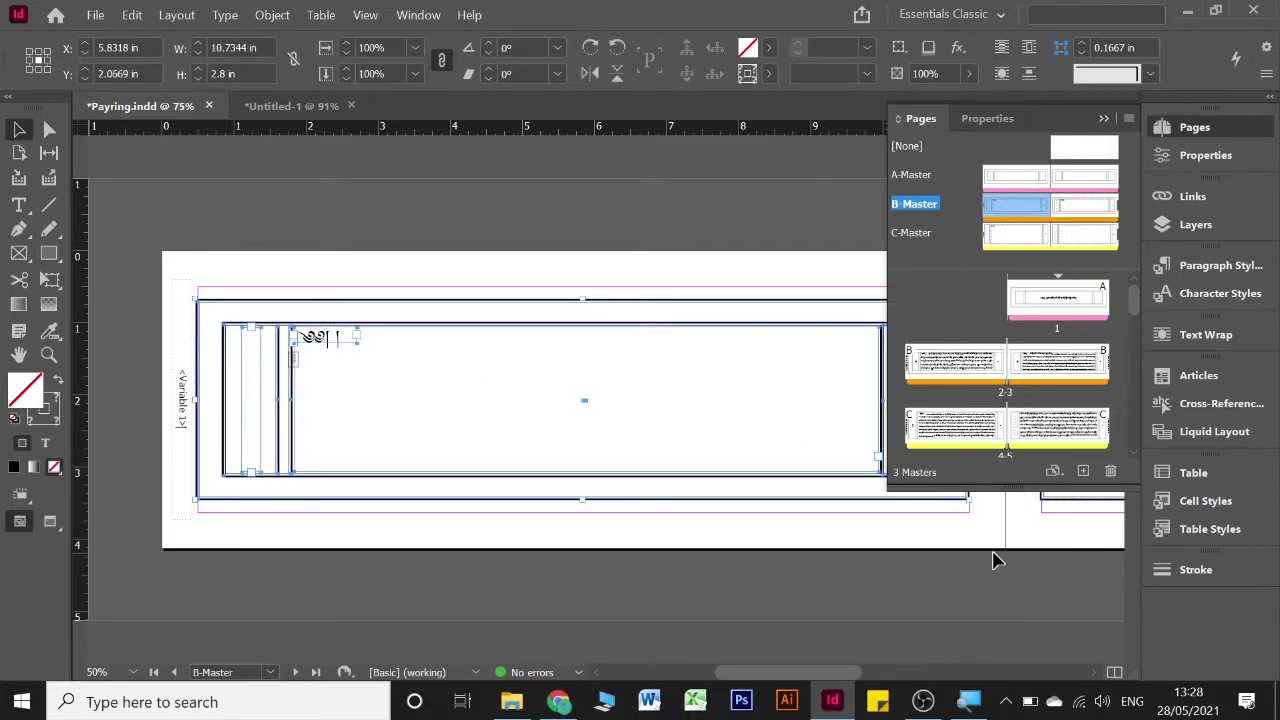
pyautogui.click(314, 118)
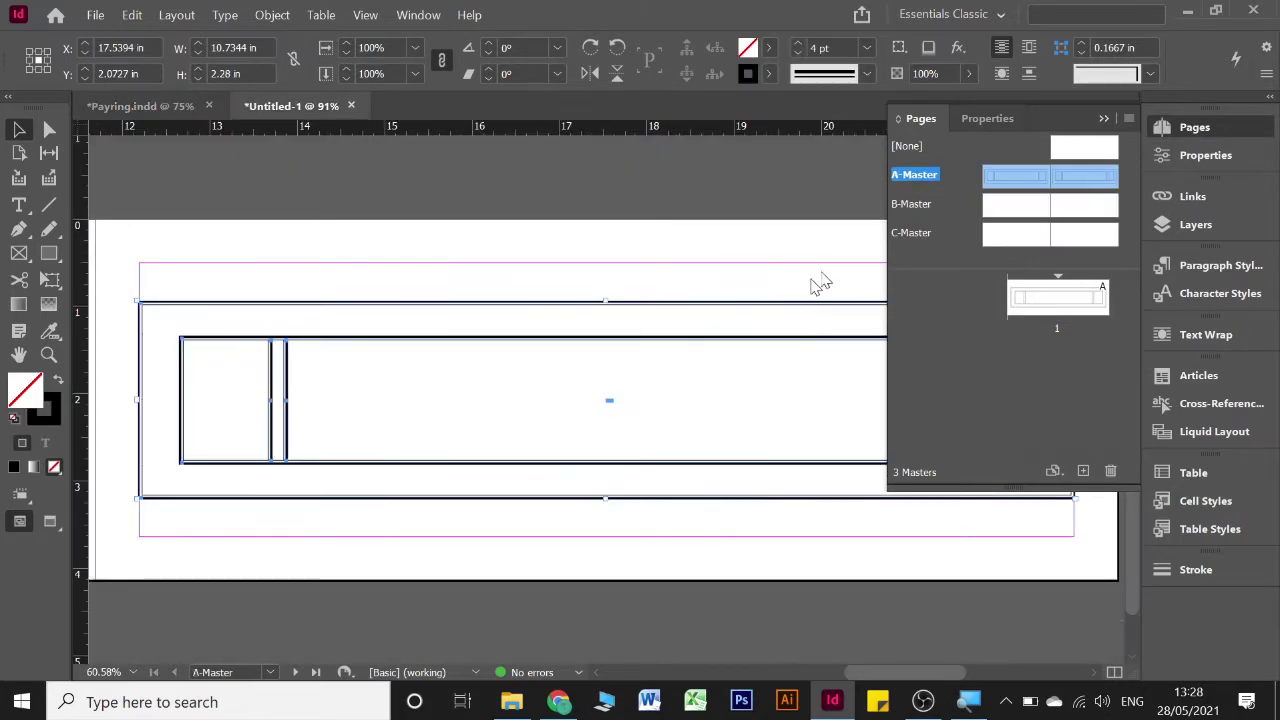
pyautogui.doubleClick(1038, 214)
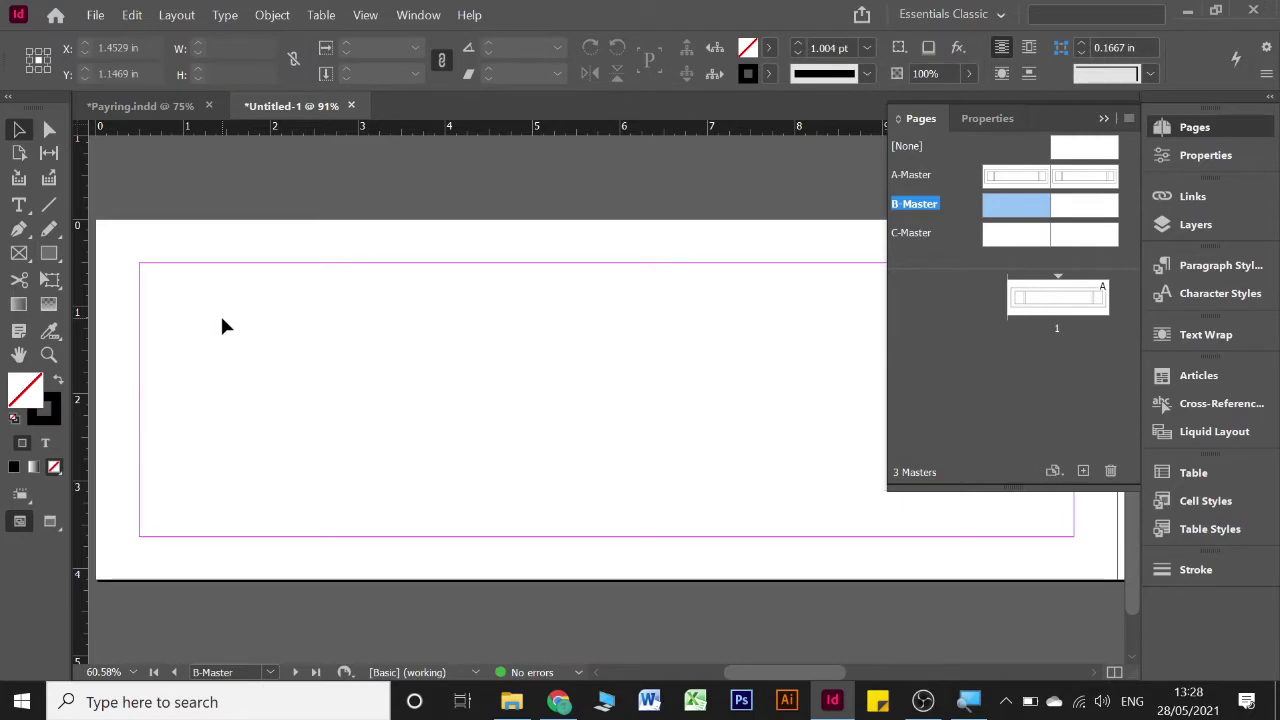
pyautogui.hotkey('ctrl', 'alt', 'shift', 'v')
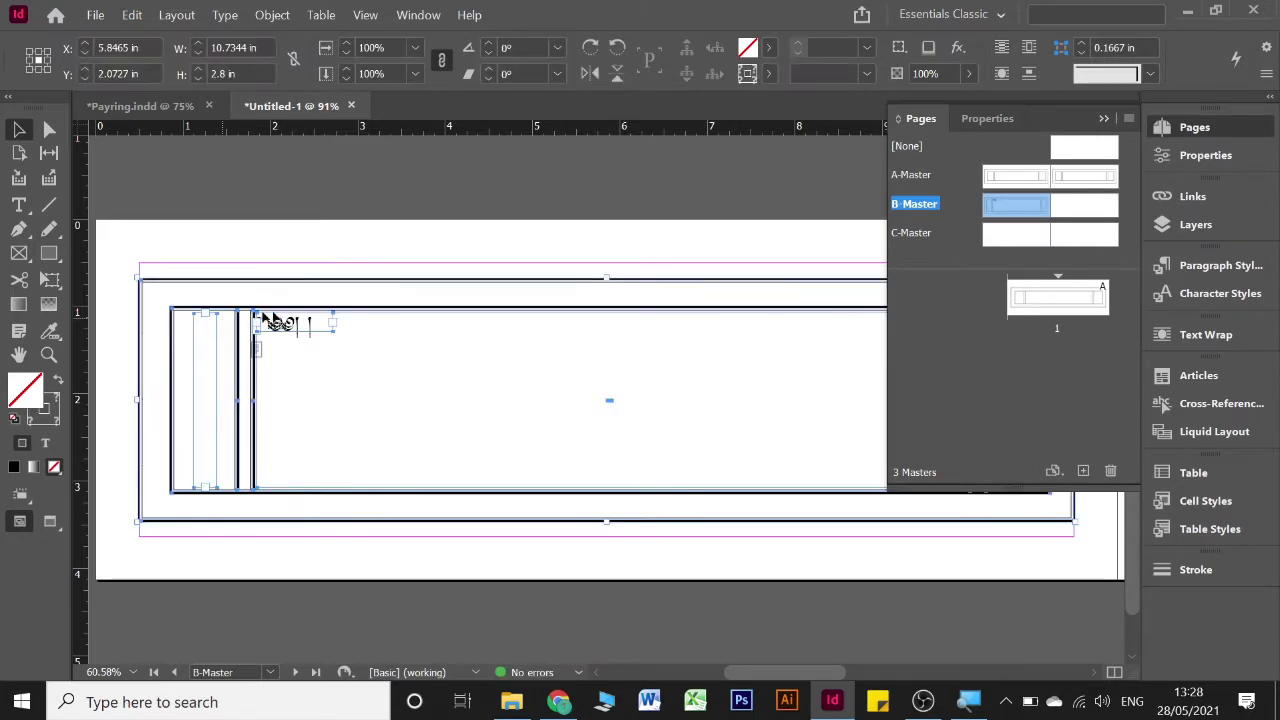
# Delete the small Tibetan head-mark text frame from the left page of the new document's B-Master
pyautogui.click(366, 266)
pyautogui.click(309, 326)
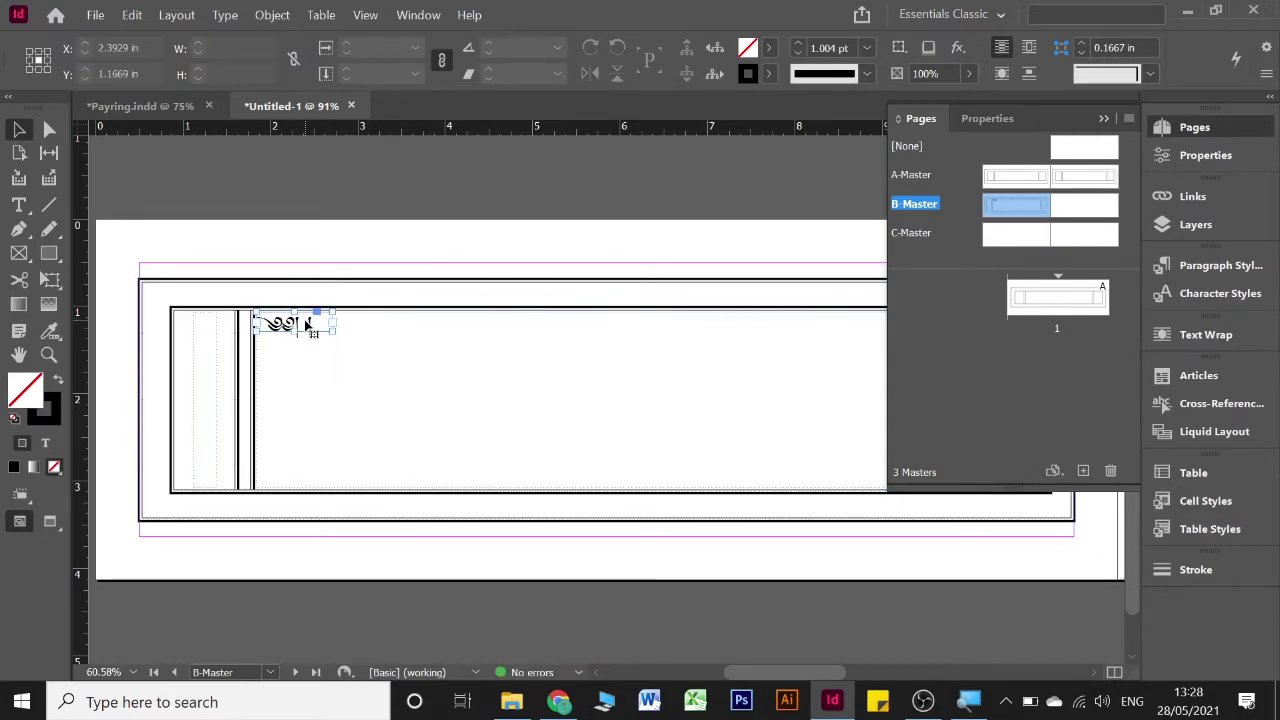
pyautogui.press('Delete')
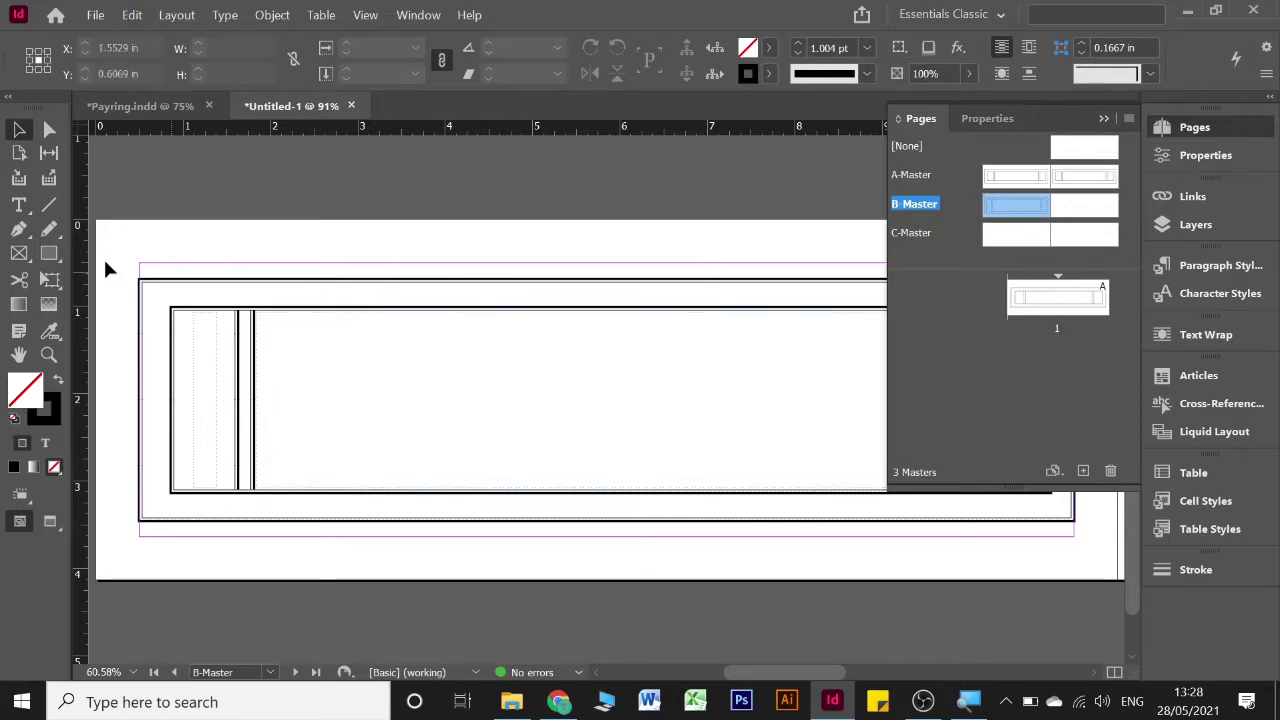
# Copy all frames from the new document's left B-Master page in place onto its right page, and return to Payring.indd
pyautogui.moveTo(128, 254); pyautogui.dragTo(1103, 583)
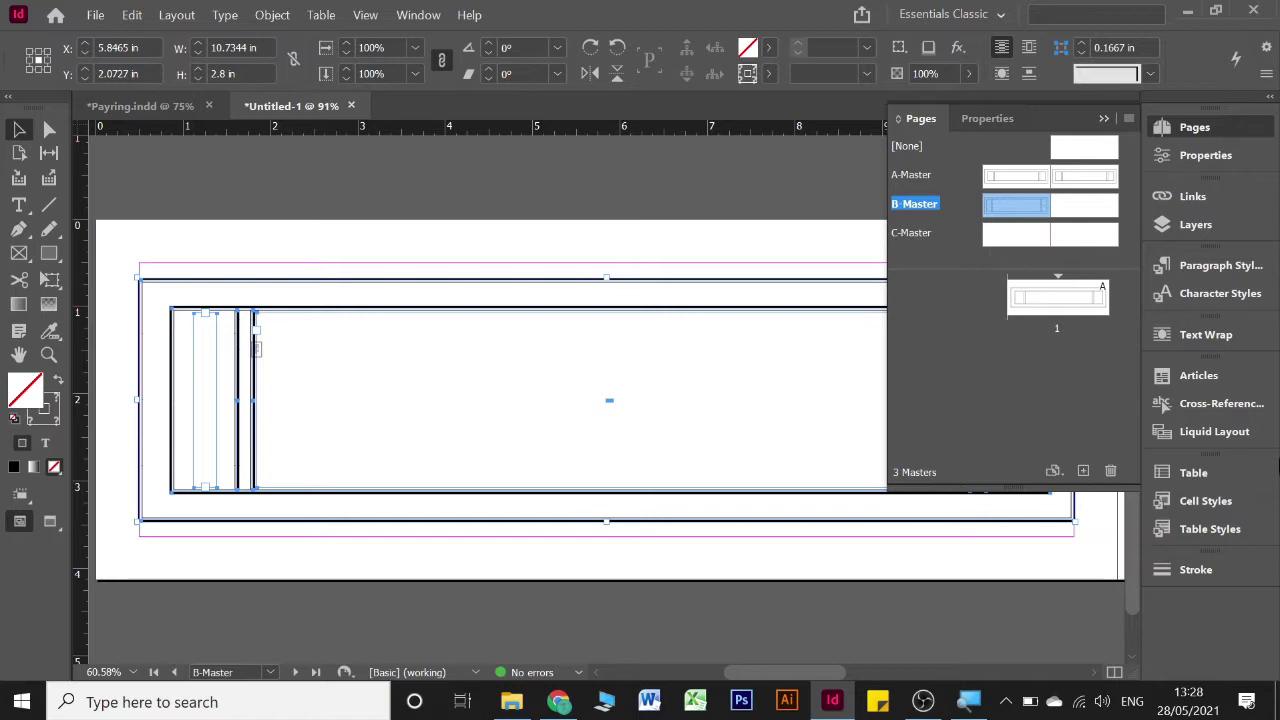
pyautogui.doubleClick(1095, 220)
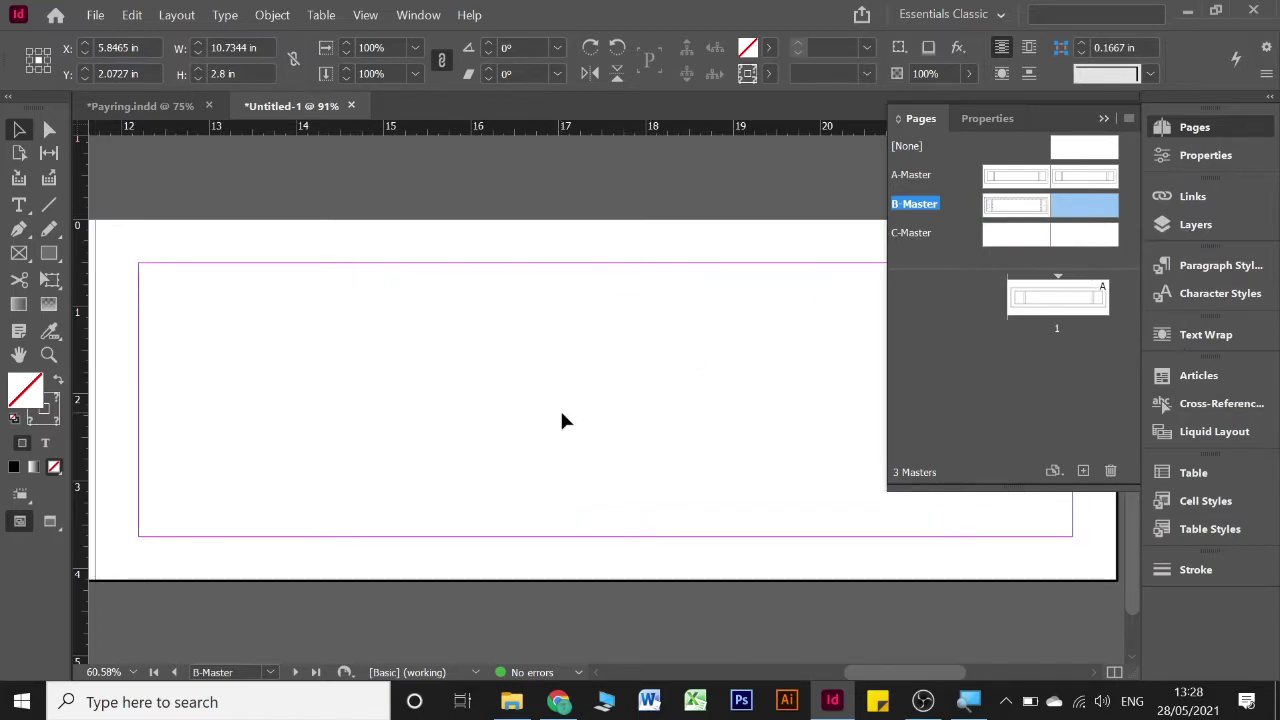
pyautogui.hotkey('ctrl', 'alt', 'shift', 'v')
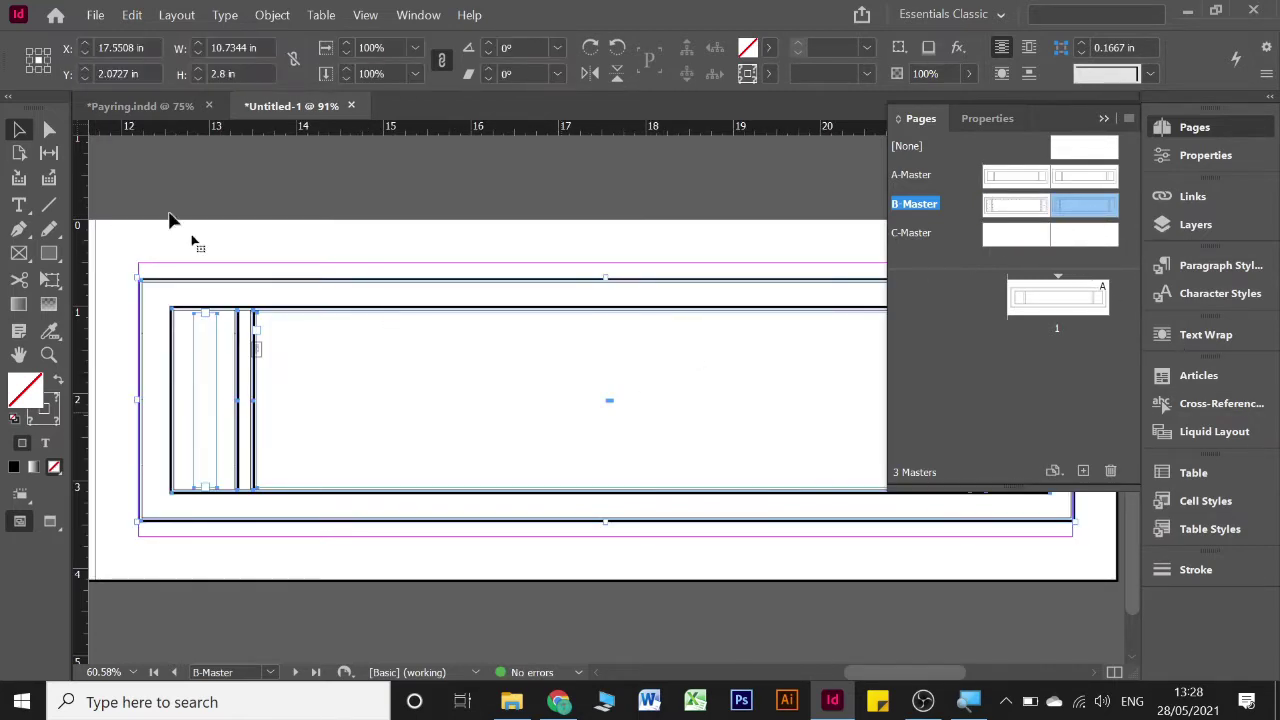
pyautogui.hotkey('ctrl', 'Tab')
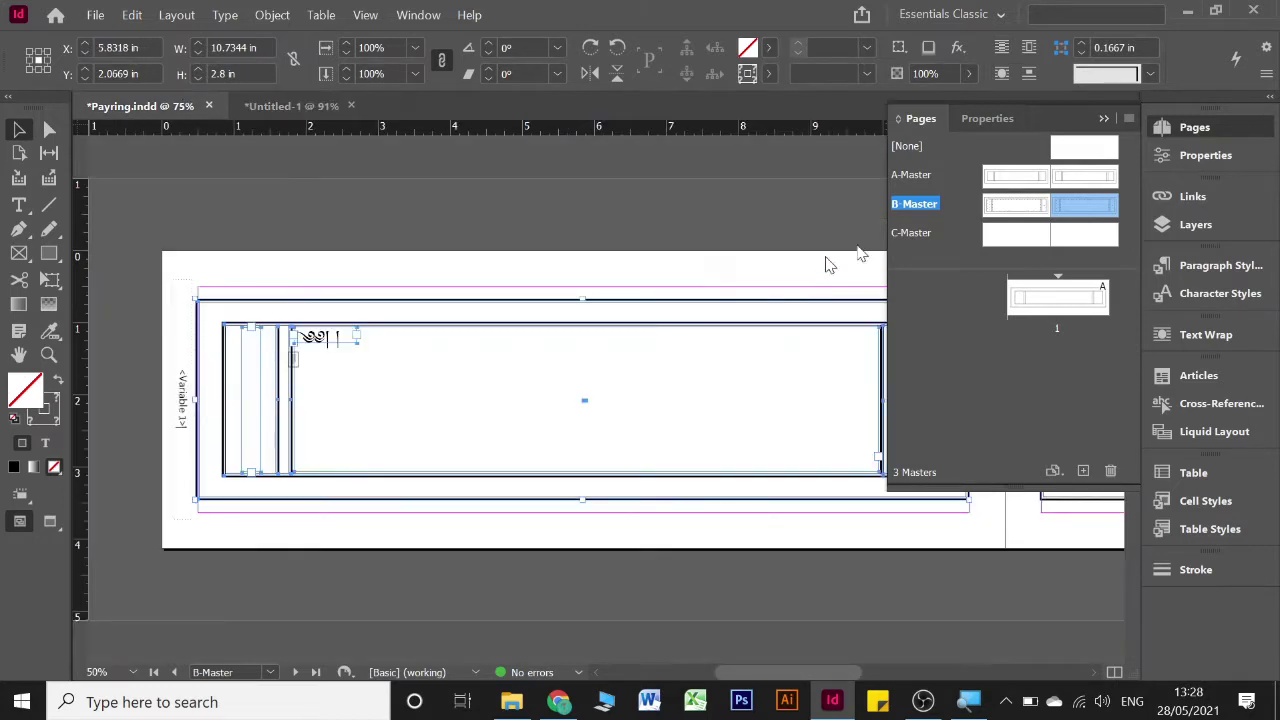
# Copy all border and text frames from the left page of Payring.indd's C-Master in place onto the new document's left C-Master page
pyautogui.doubleClick(1015, 238)
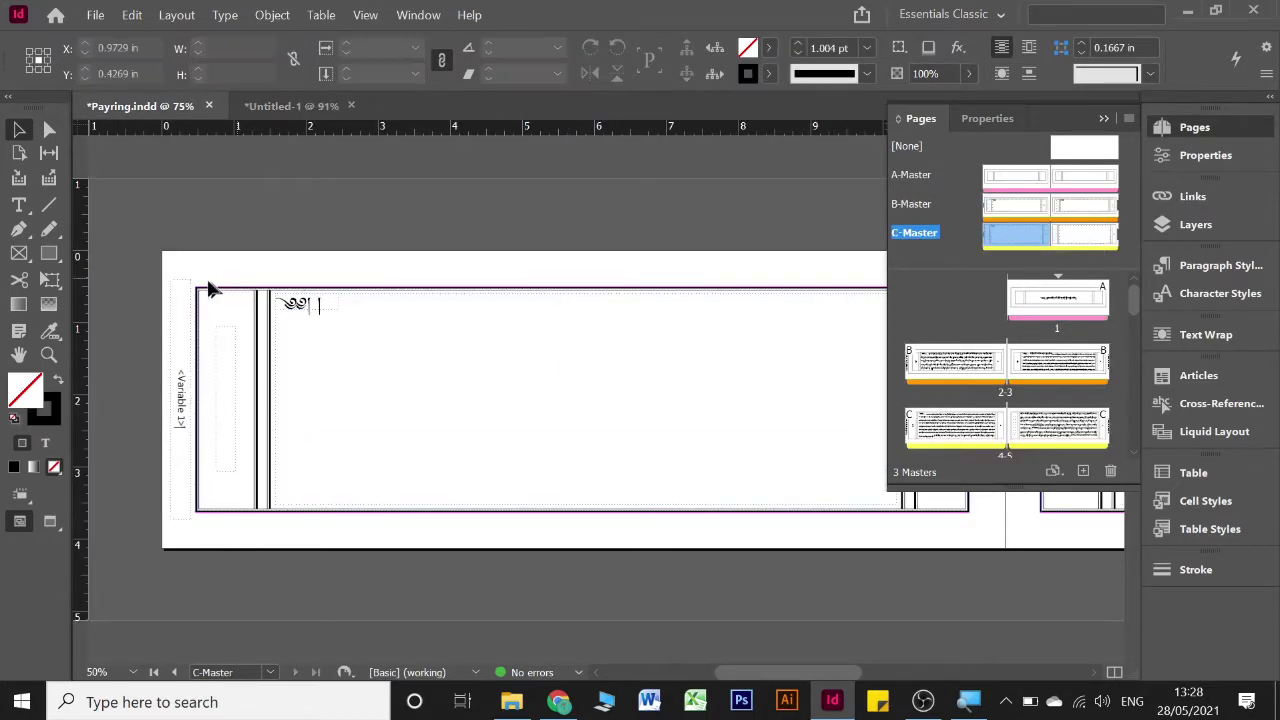
pyautogui.moveTo(203, 255); pyautogui.dragTo(800, 557)
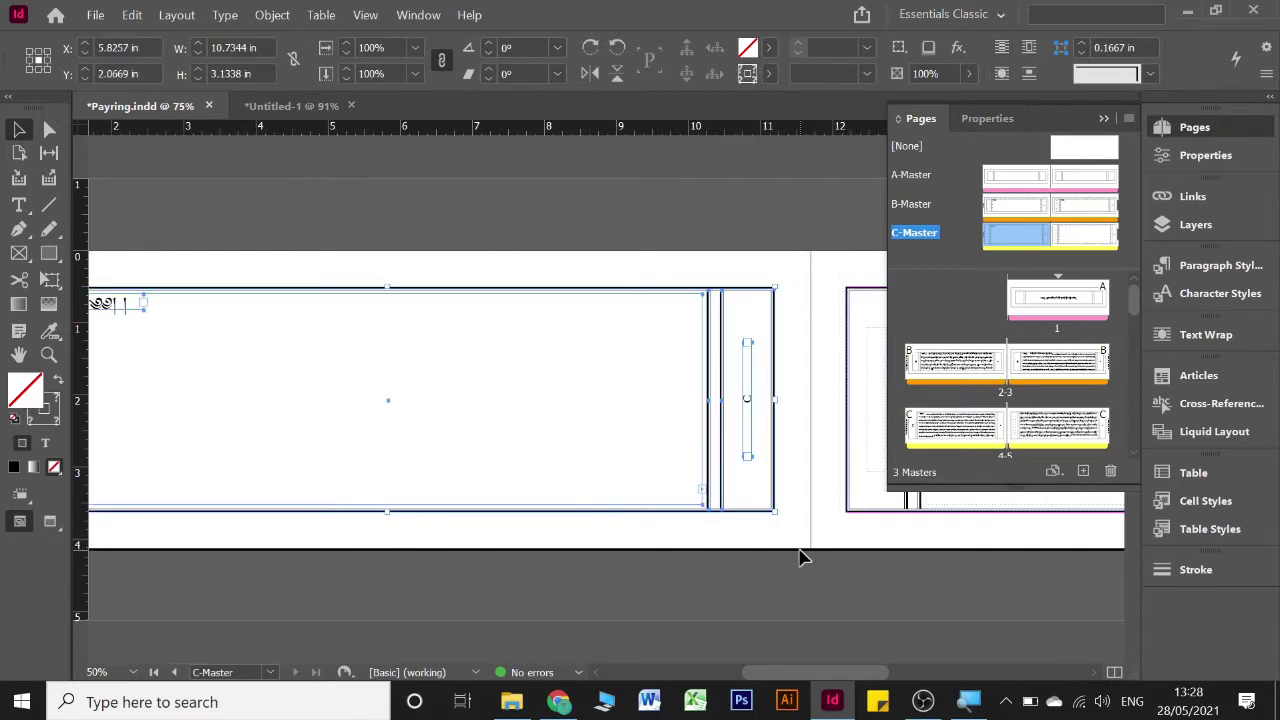
pyautogui.click(258, 112)
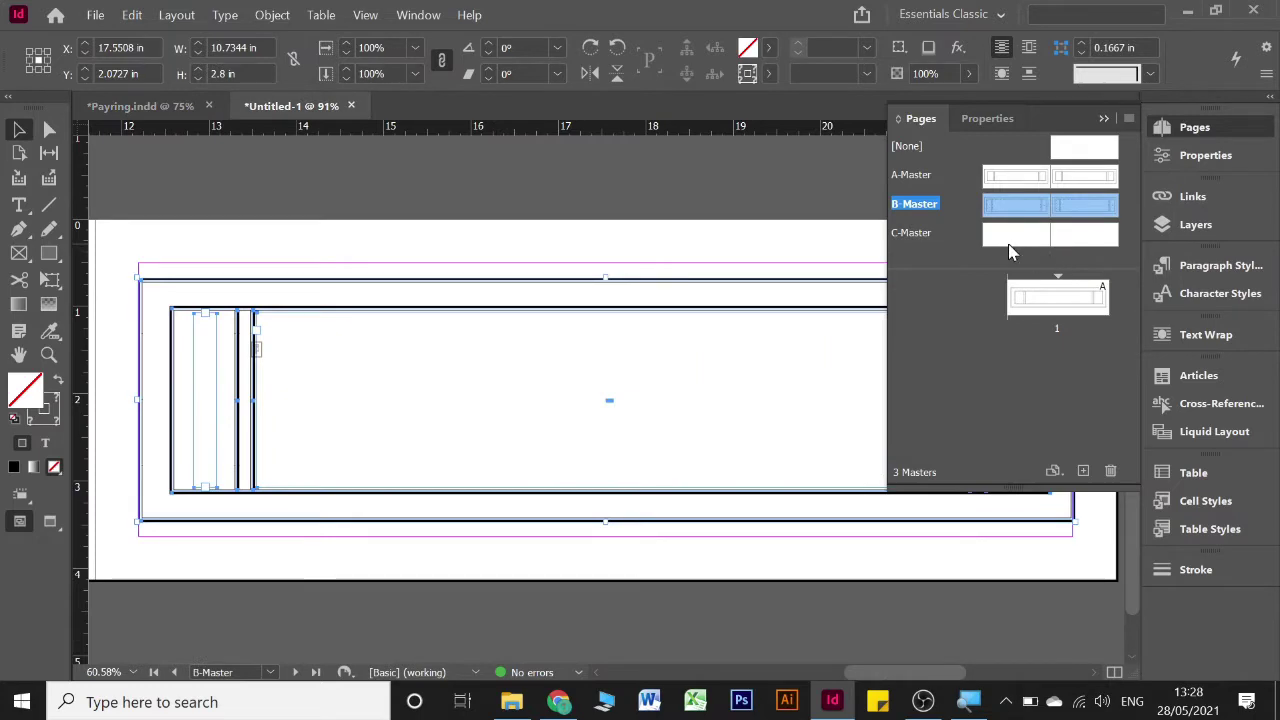
pyautogui.doubleClick(1010, 245)
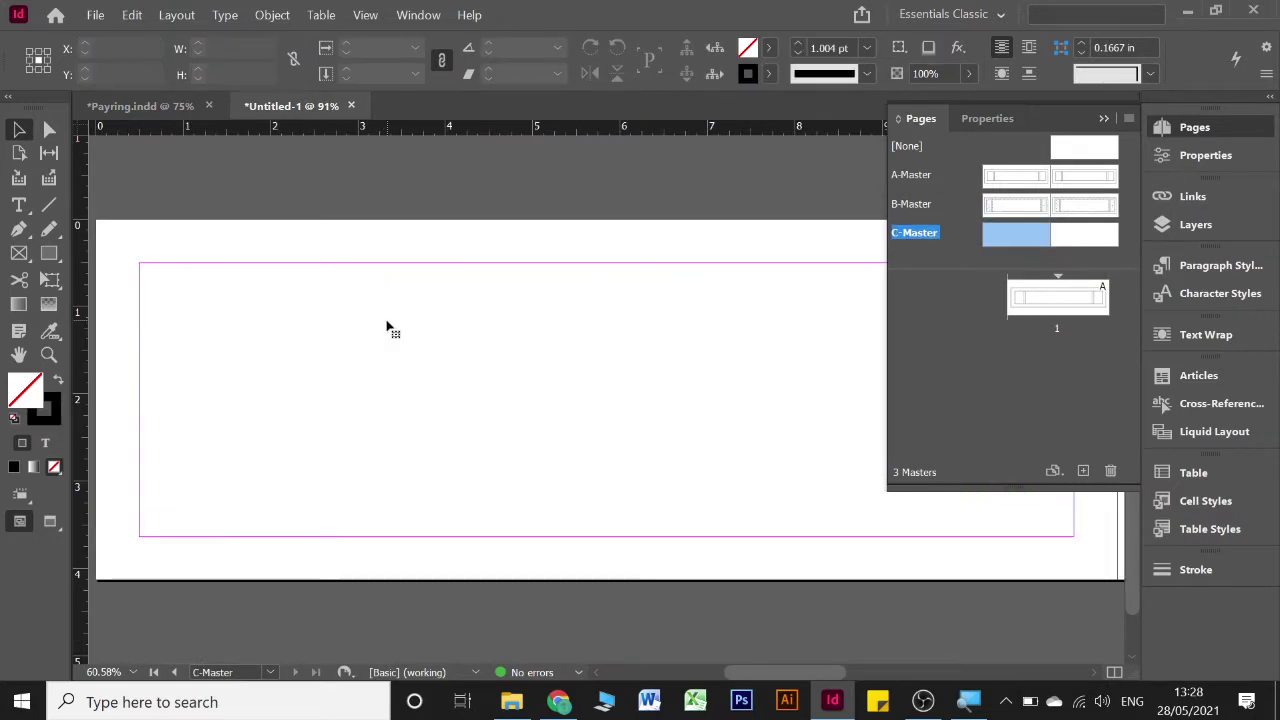
pyautogui.click(777, 334)
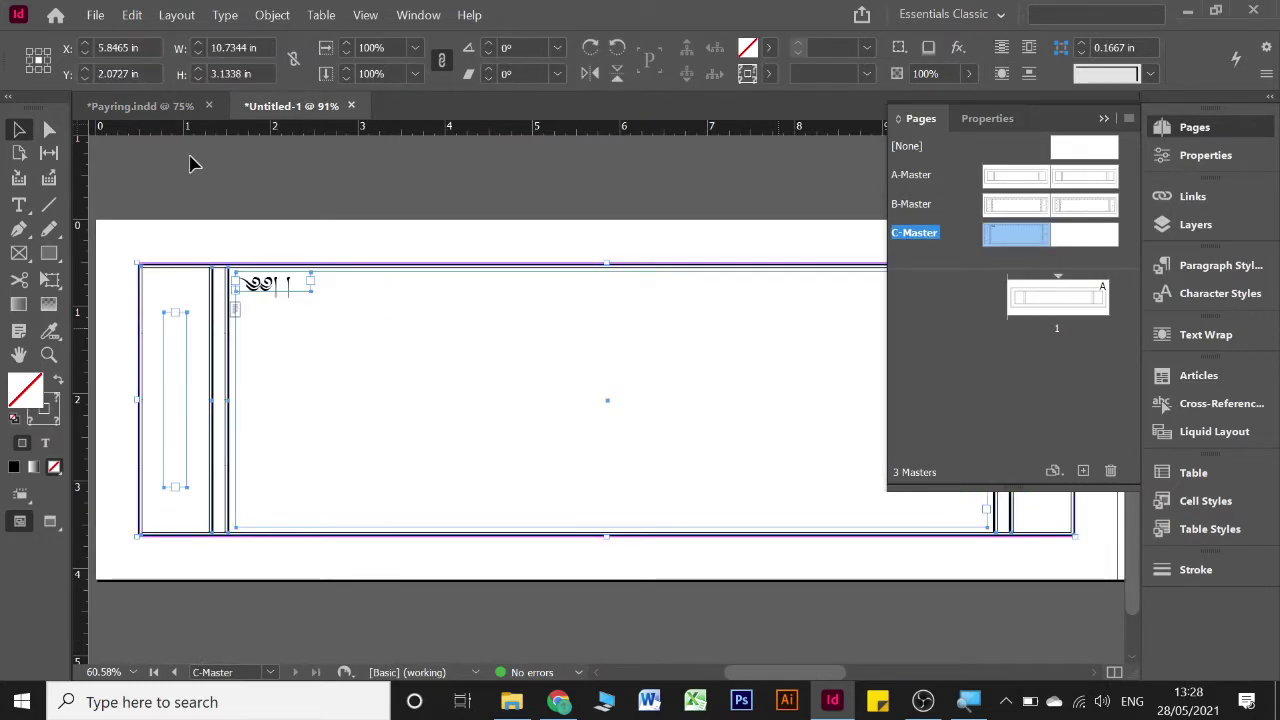
pyautogui.click(298, 288)
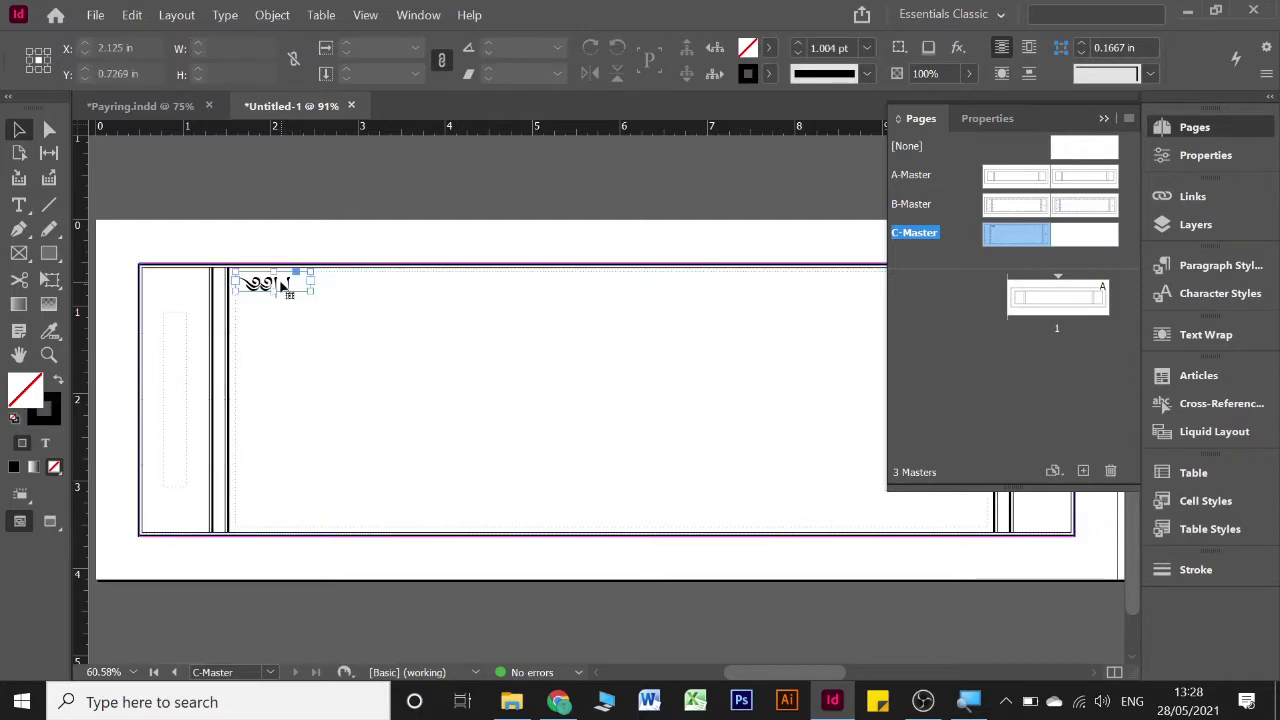
# Paste the same C-Master frames in place onto the right page of the new document's C-Master
pyautogui.doubleClick(1076, 244)
pyautogui.click(439, 482)
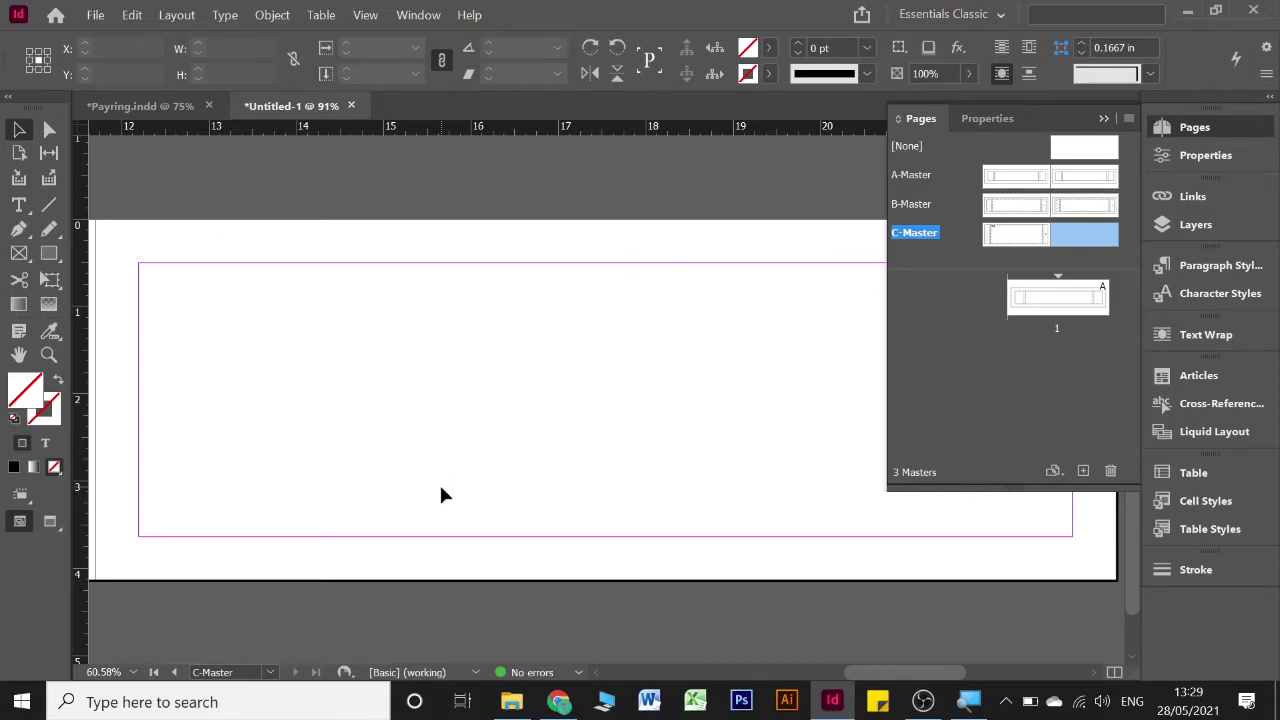
pyautogui.hotkey('ctrl', 'v')
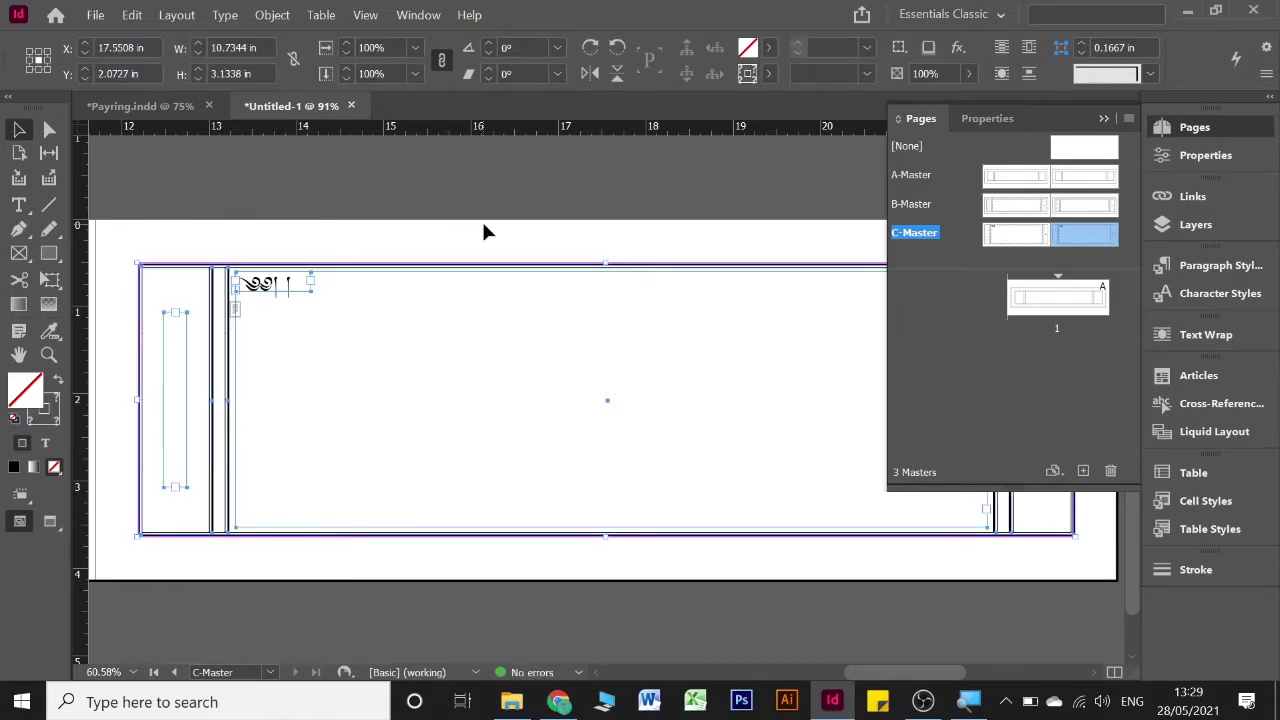
pyautogui.click(810, 250)
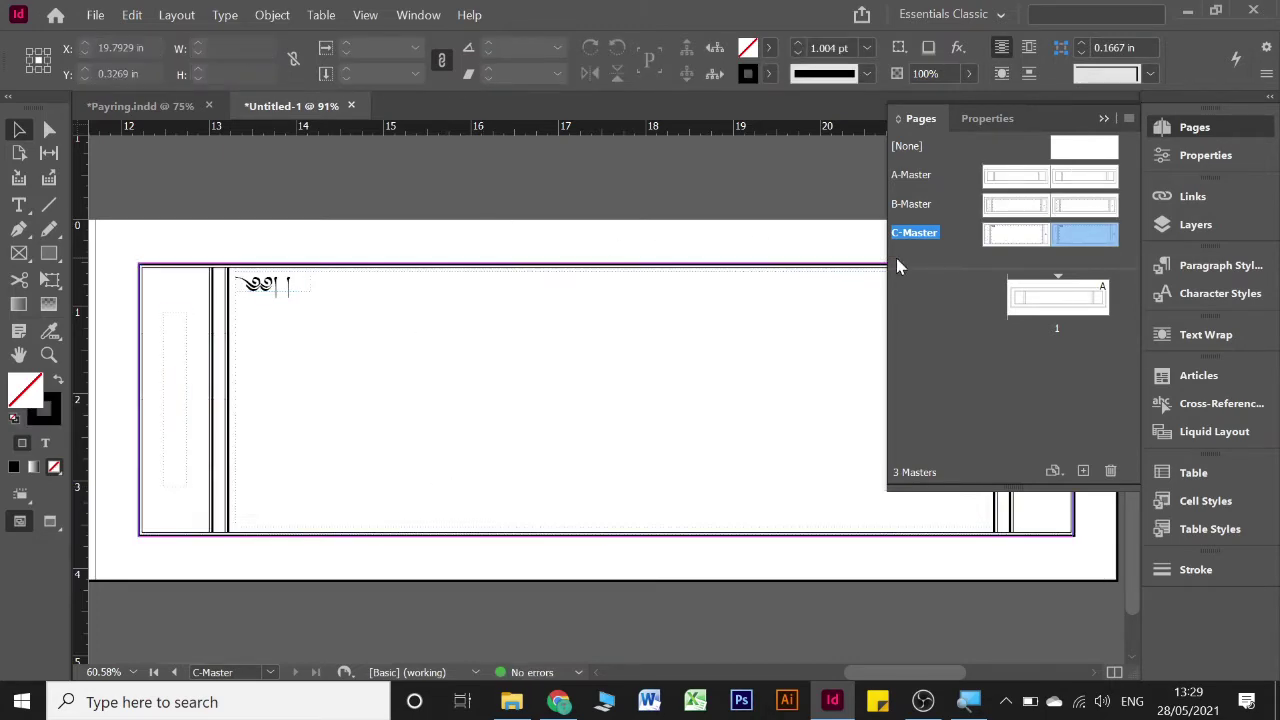
# Copy Payring.indd's B-Master head-mark frame to the new document's left B-Master page, placing it in the main text area's upper-left corner, about X 2.26 in, Y 1.15 in
pyautogui.doubleClick(1017, 207)
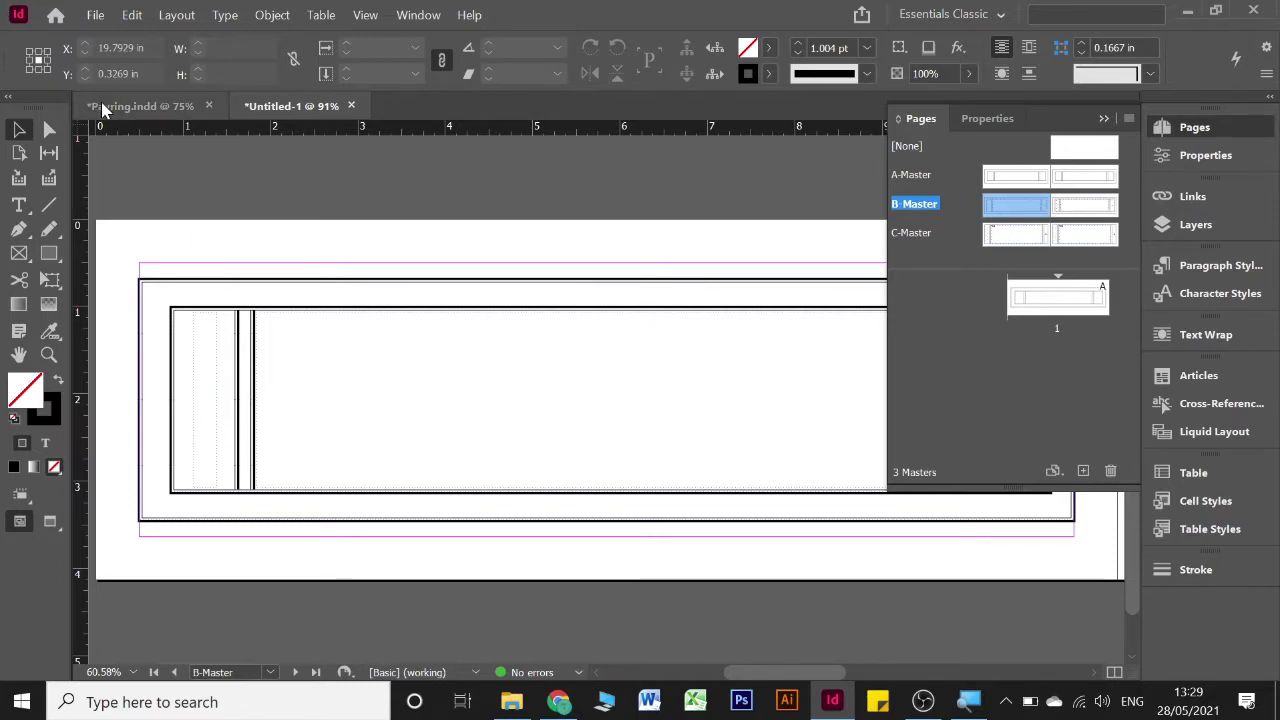
pyautogui.hotkey('ctrl', 'Tab')
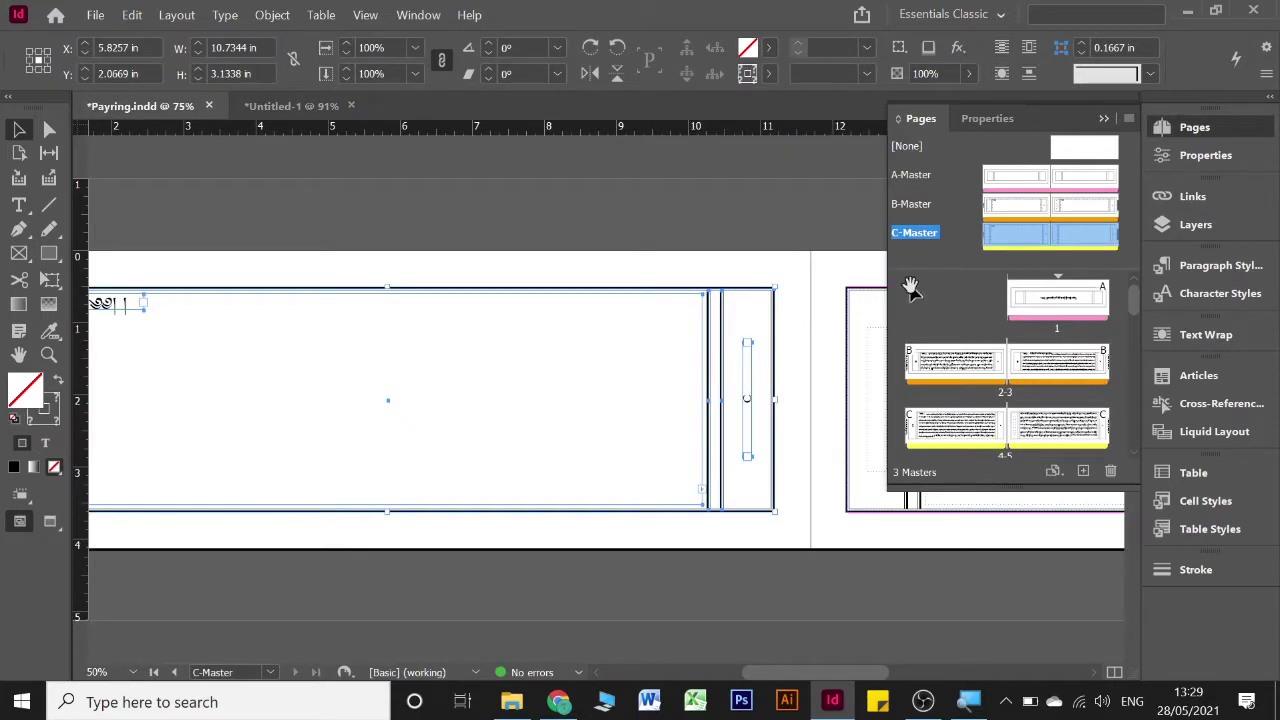
pyautogui.doubleClick(1018, 207)
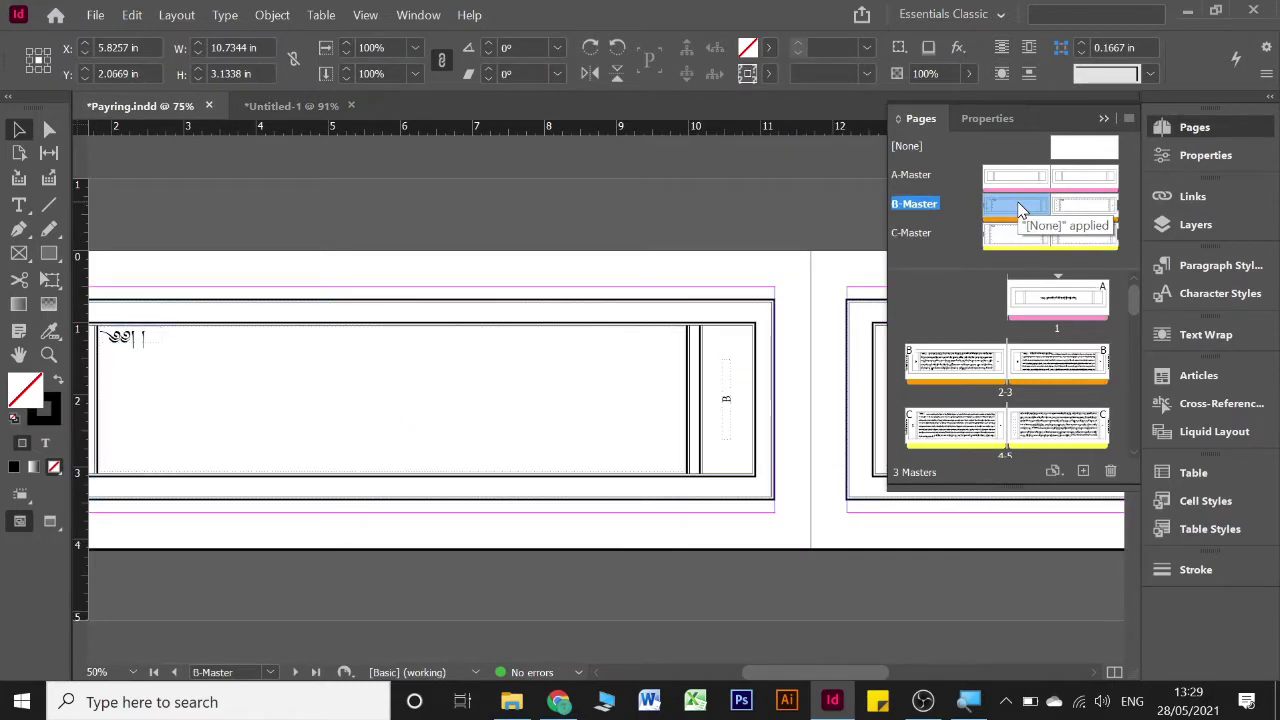
pyautogui.click(145, 338)
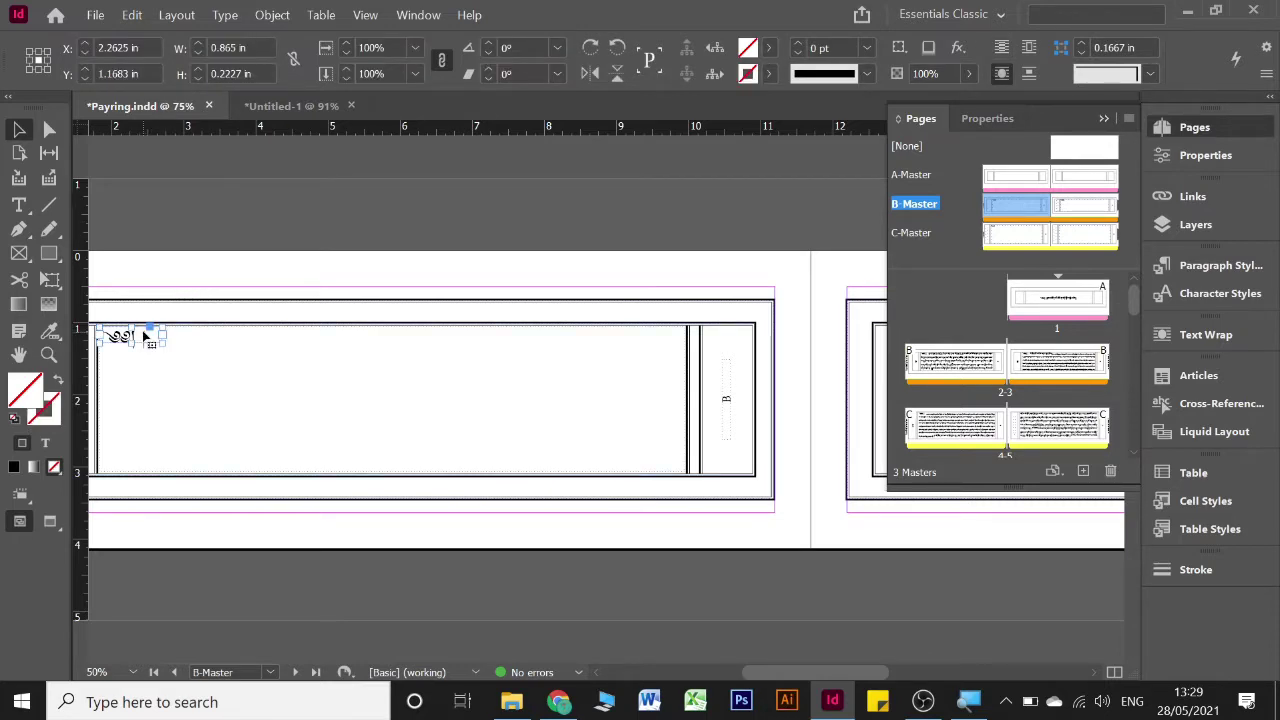
pyautogui.click(312, 108)
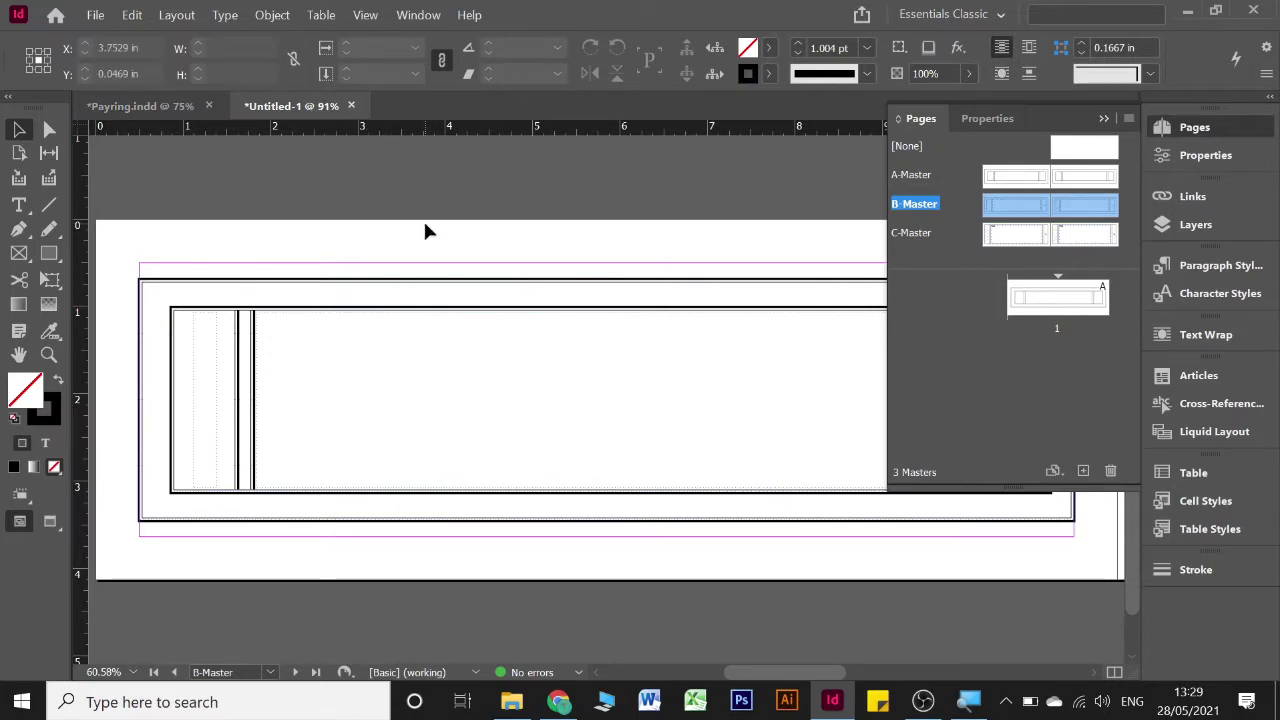
pyautogui.hotkey('ctrl', 'v')
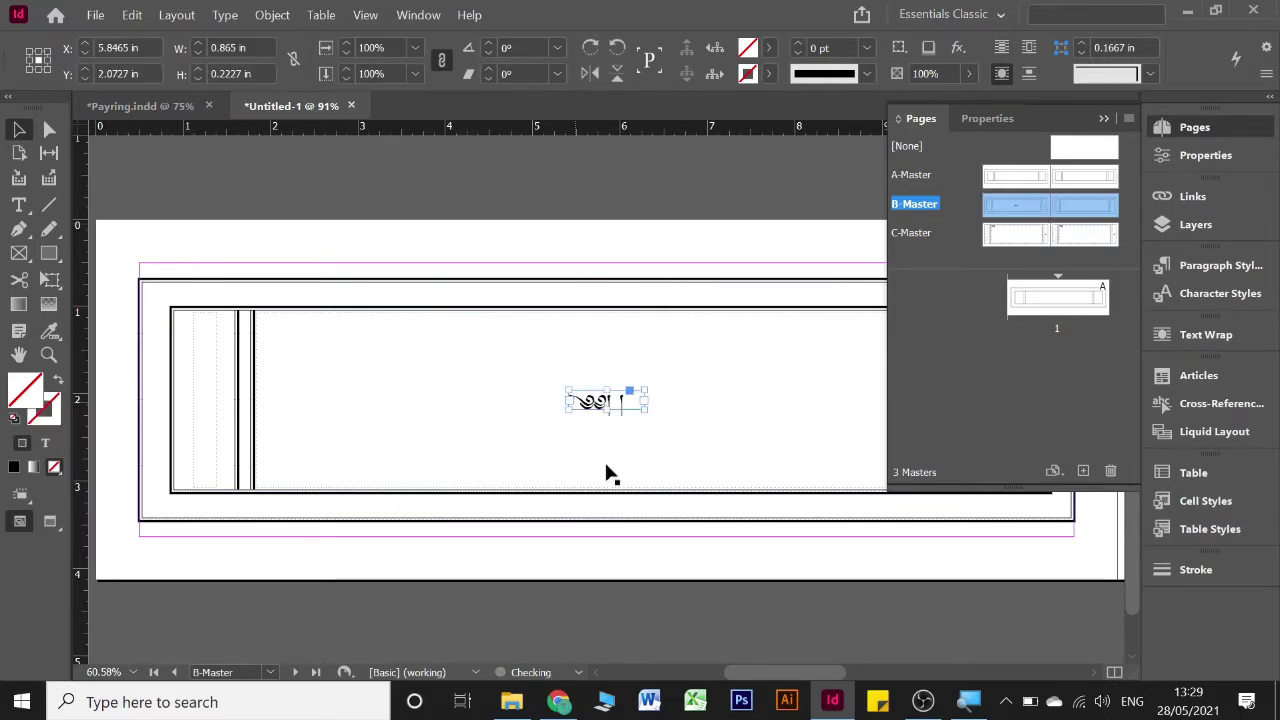
pyautogui.moveTo(603, 424); pyautogui.dragTo(274, 320)
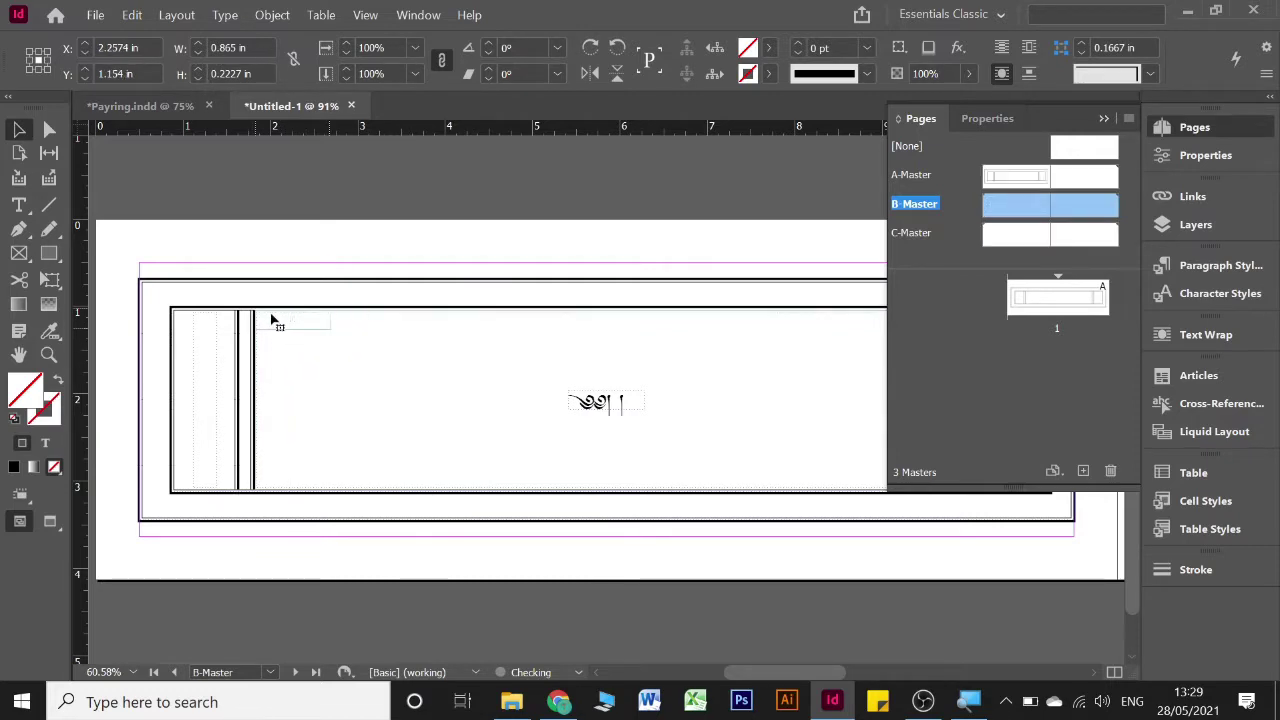
pyautogui.click(365, 272)
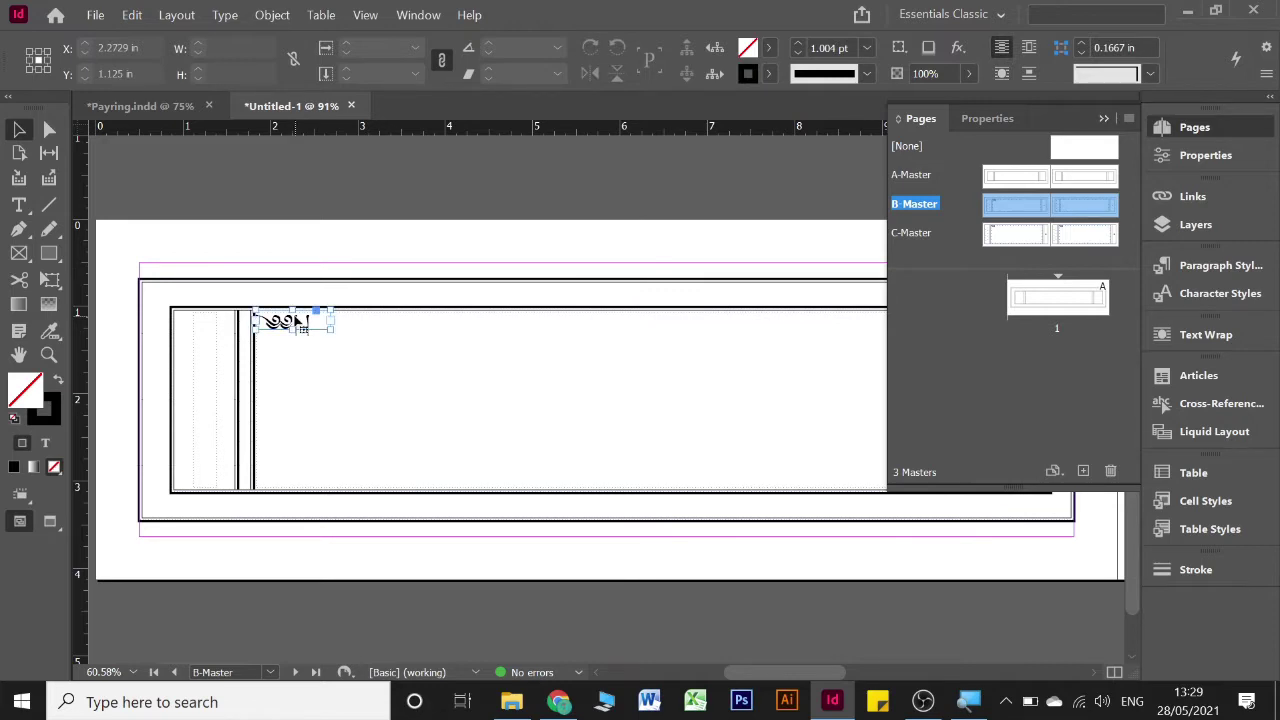
# Copy the head-mark frame from the left B-Master page to the upper-left corner of the main text area on the right B-Master page
pyautogui.click(302, 327)
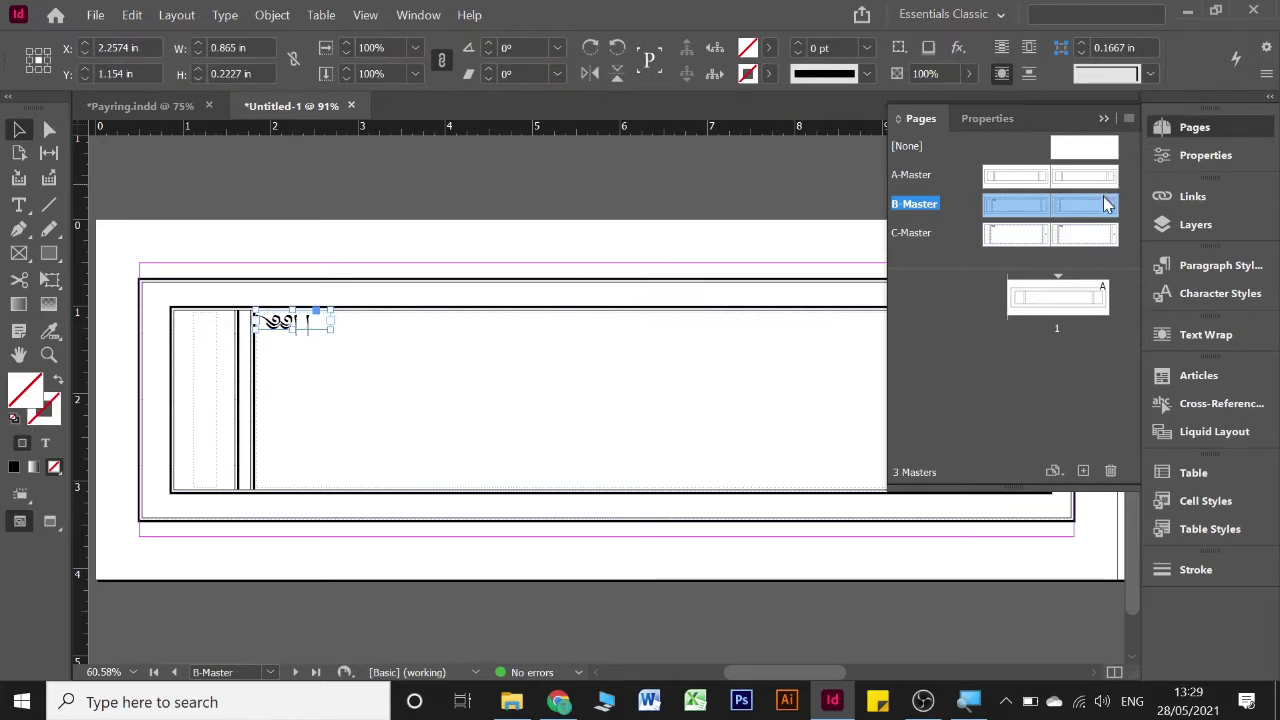
pyautogui.doubleClick(1097, 215)
pyautogui.click(426, 249)
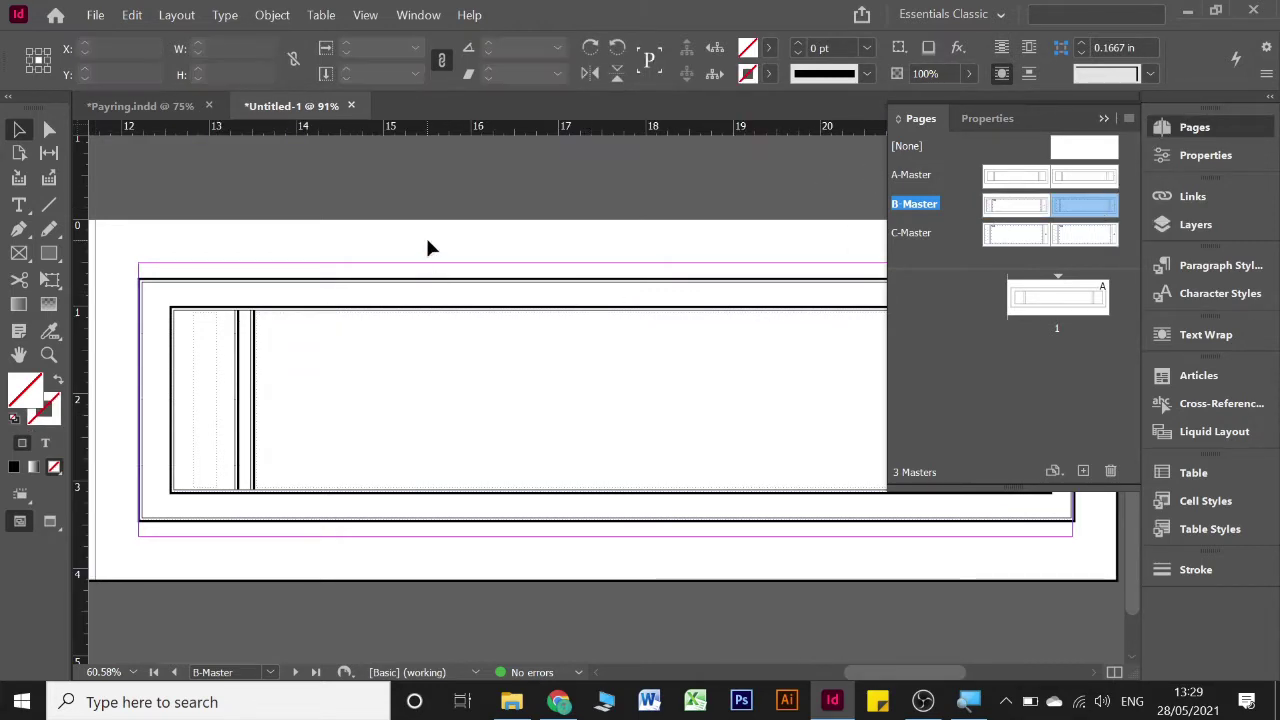
pyautogui.hotkey('ctrl', 'v')
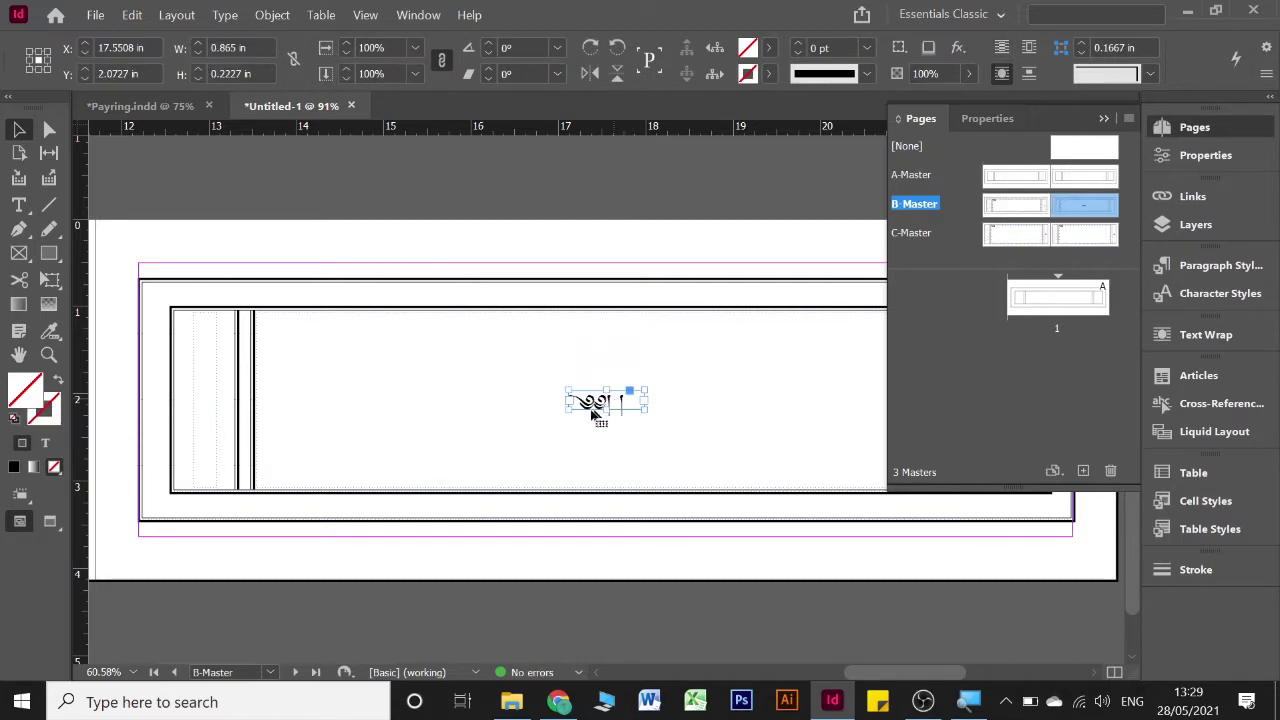
pyautogui.moveTo(597, 405); pyautogui.dragTo(283, 333)
pyautogui.click(340, 209)
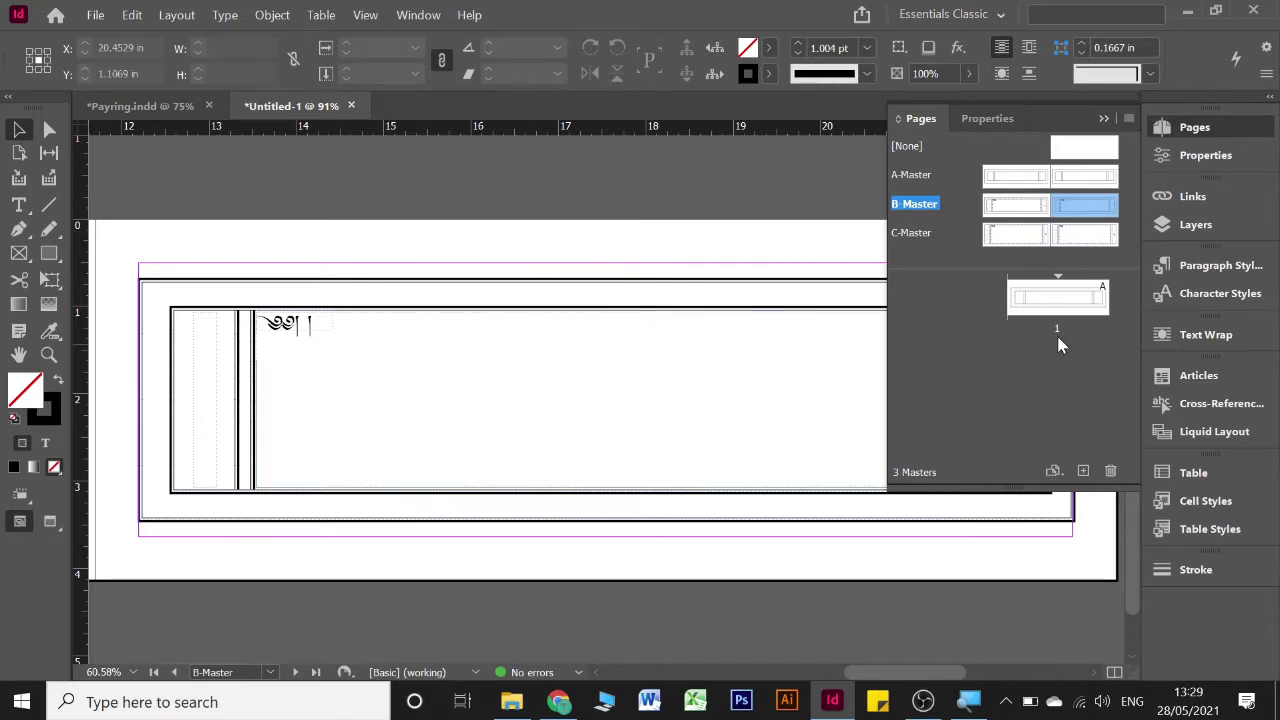
# Add three new pages after page 1 of the new document
pyautogui.doubleClick(1068, 306)
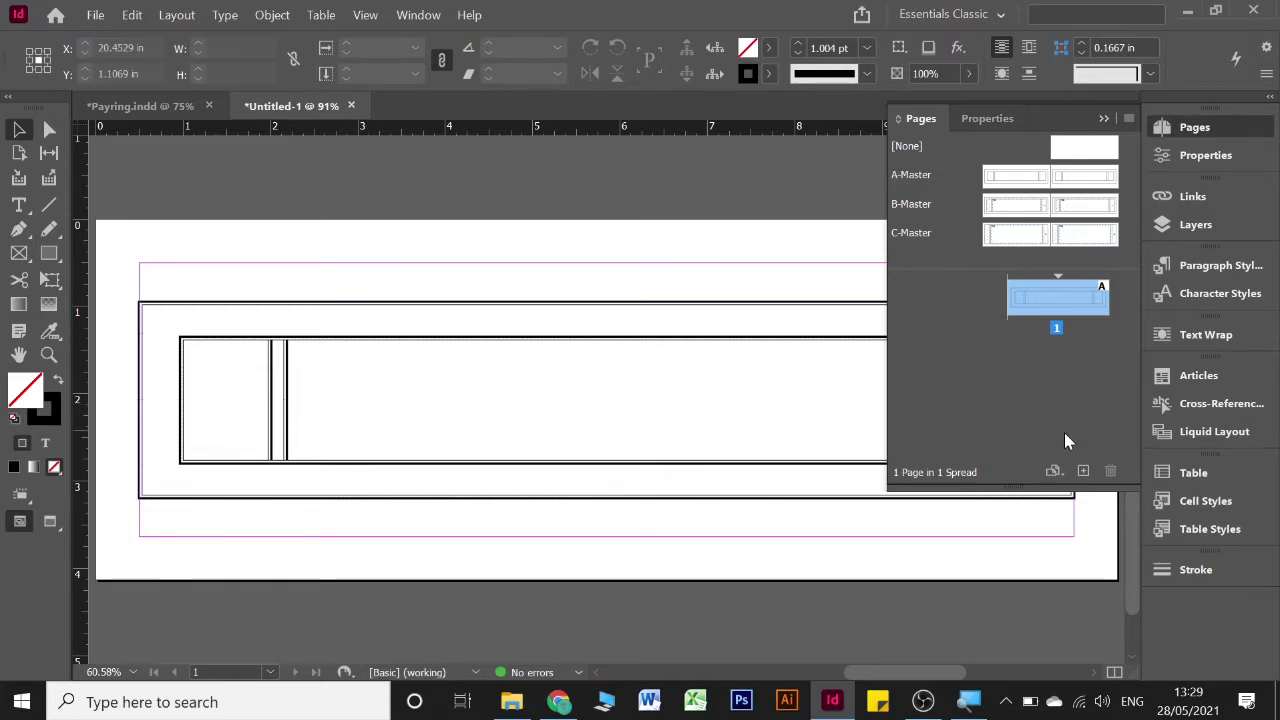
pyautogui.click(1085, 471)
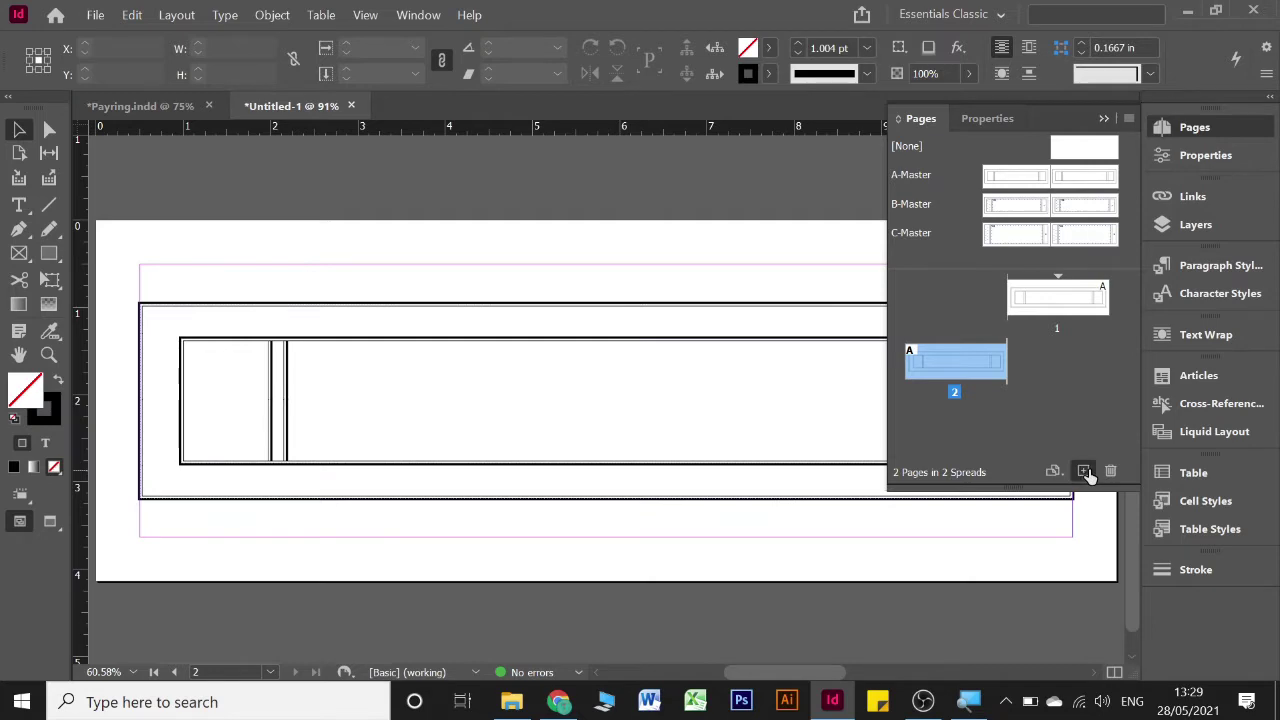
pyautogui.click(1085, 471)
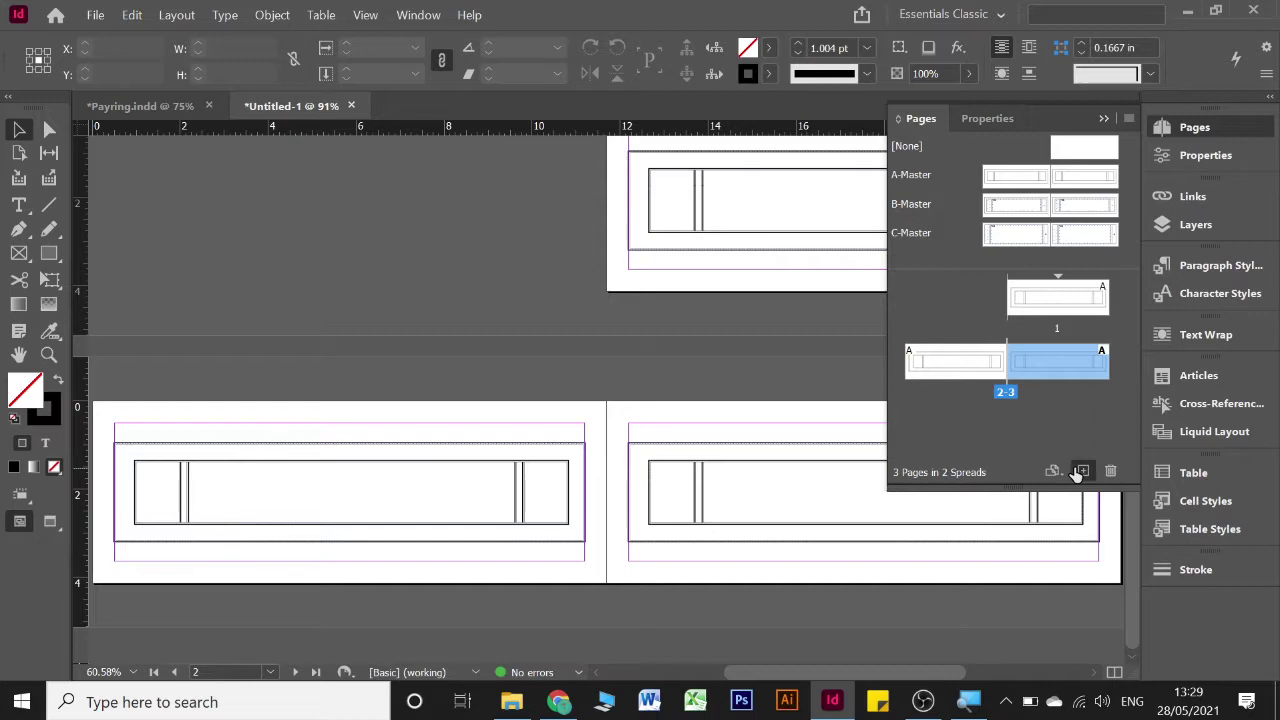
pyautogui.click(1080, 471)
# Apply B-Master to pages 2-3
pyautogui.click(971, 373)
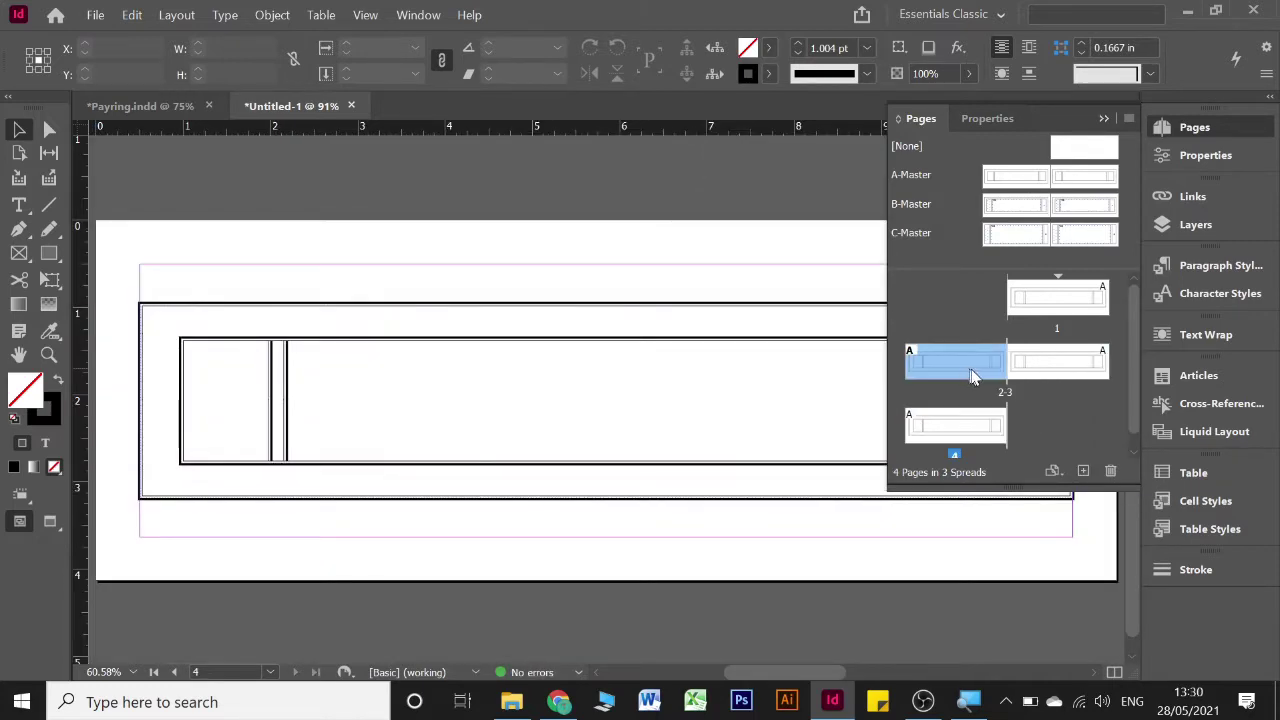
pyautogui.keyDown('shift'); pyautogui.click(1068, 368); pyautogui.keyUp('shift')
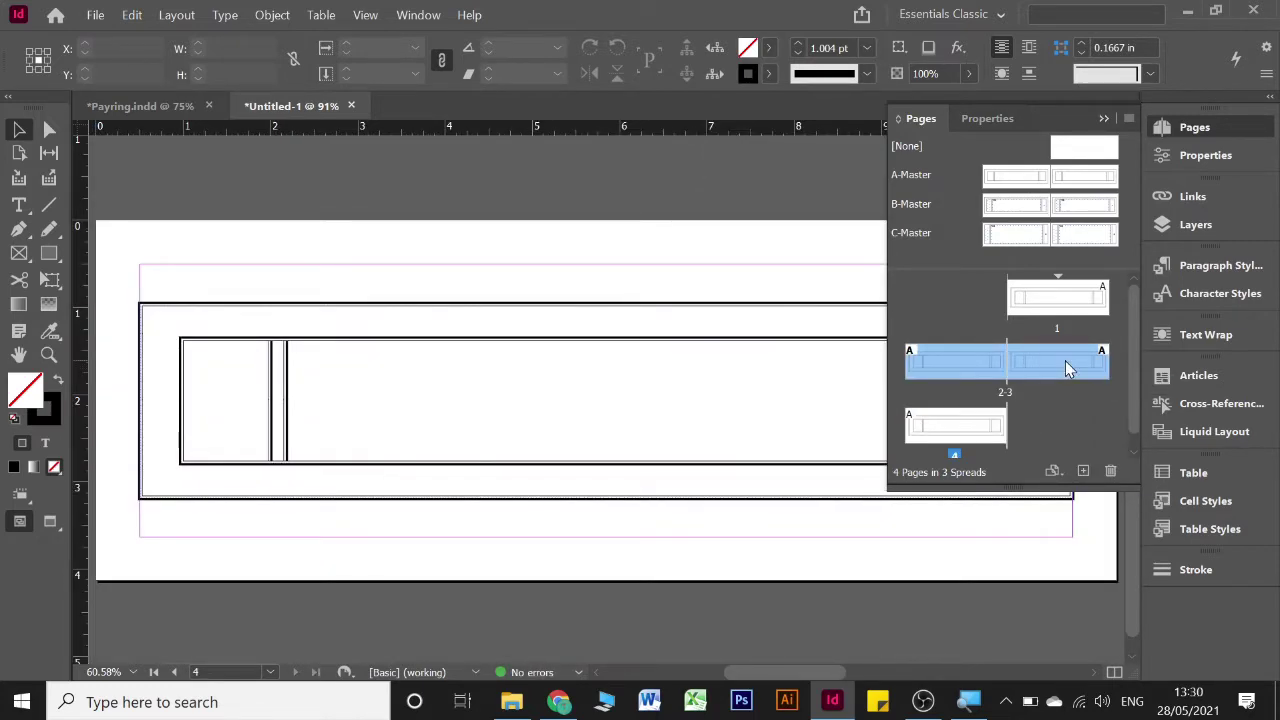
pyautogui.rightClick(1068, 368)
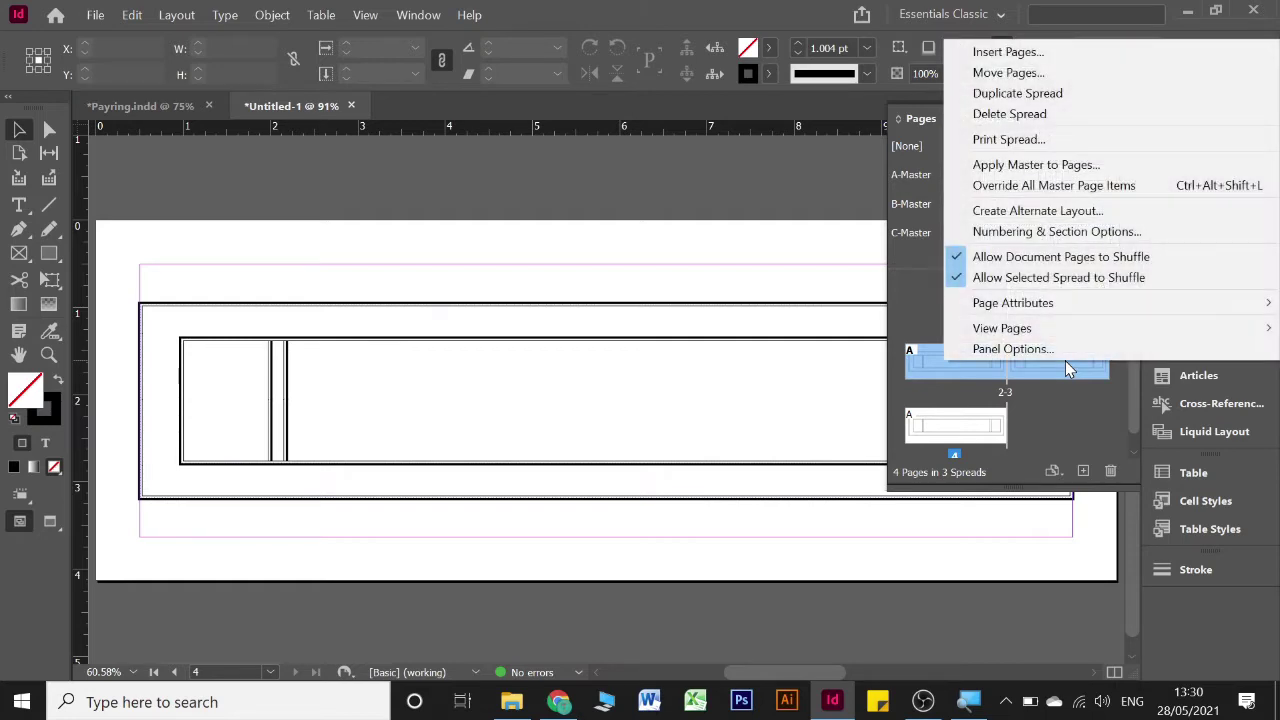
pyautogui.click(1092, 166)
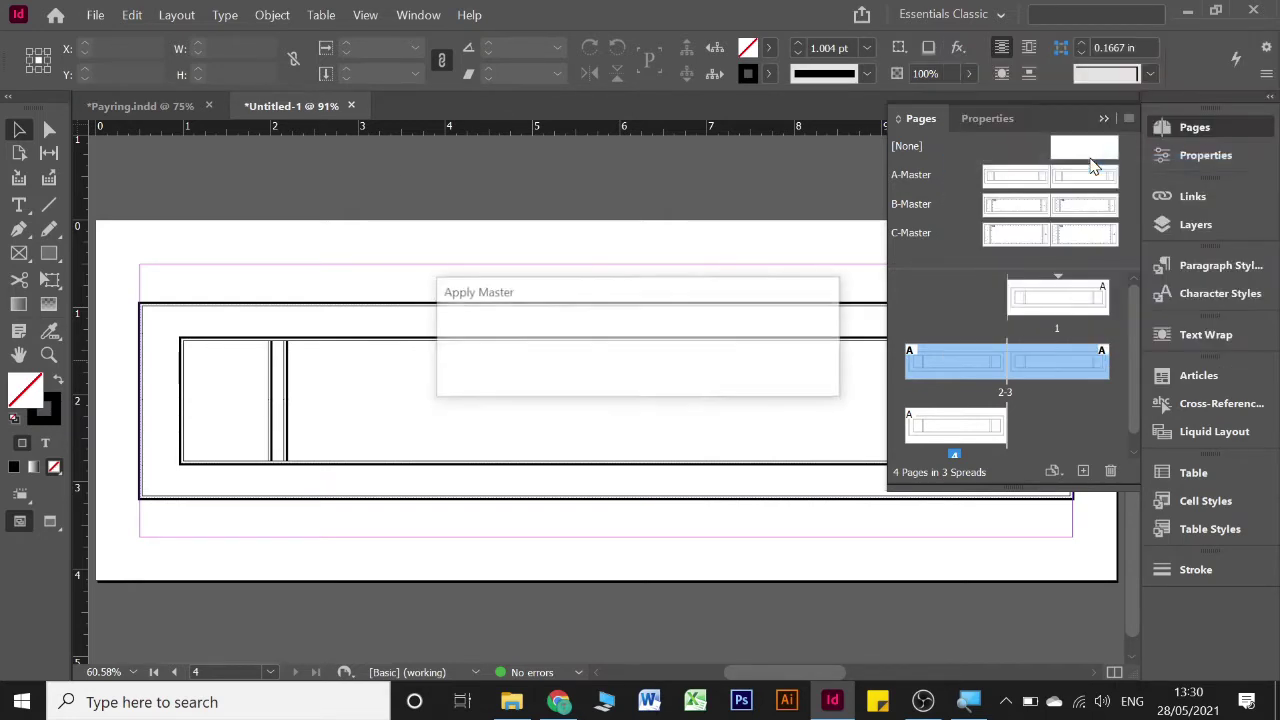
pyautogui.click(696, 338)
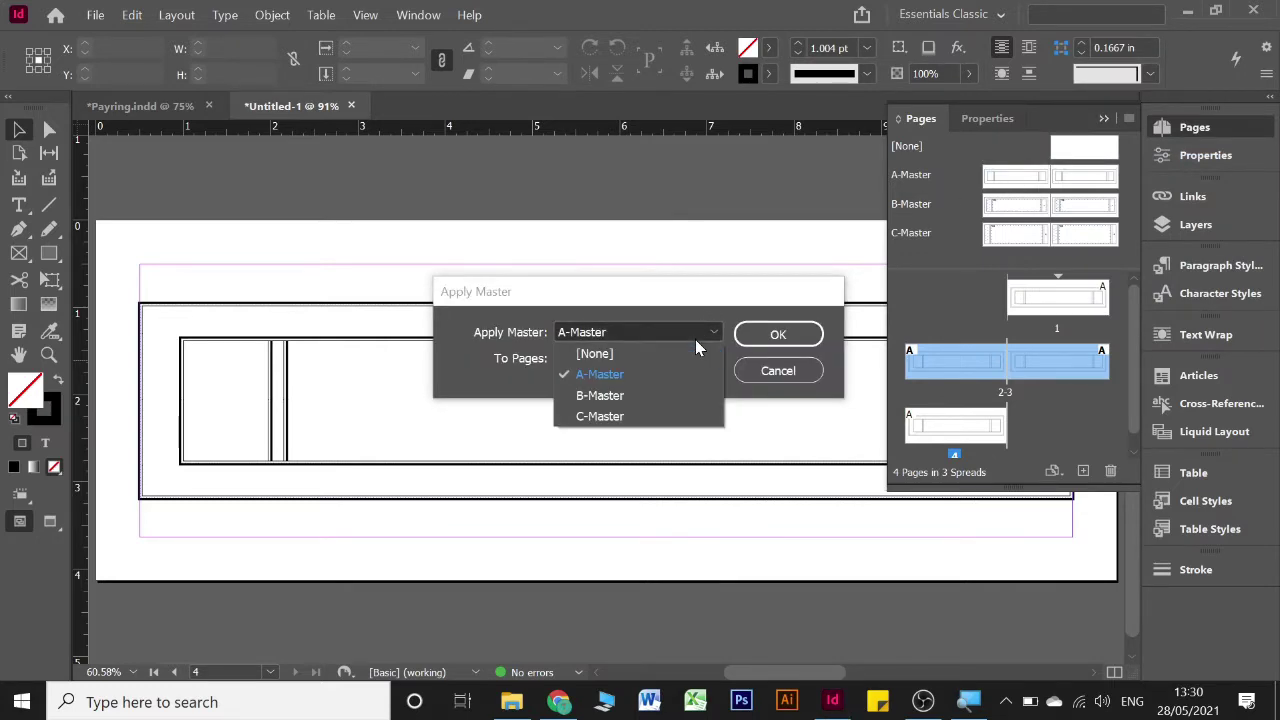
pyautogui.click(676, 397)
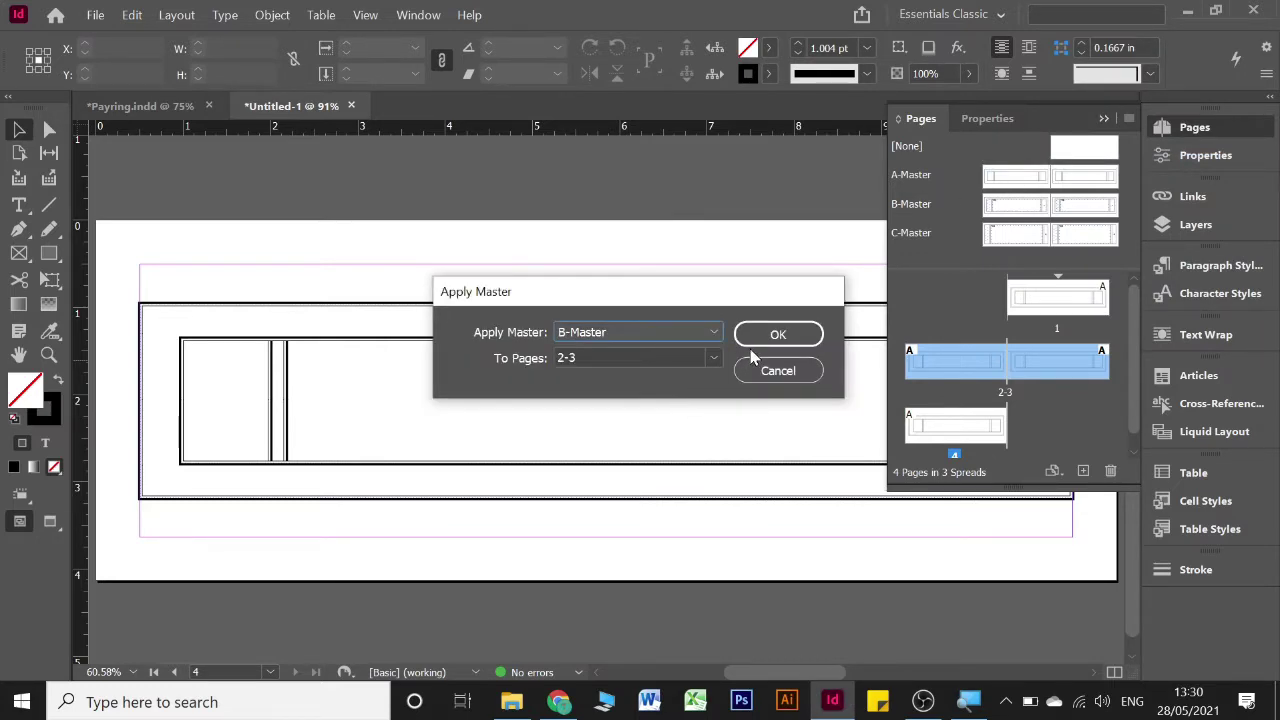
pyautogui.click(783, 343)
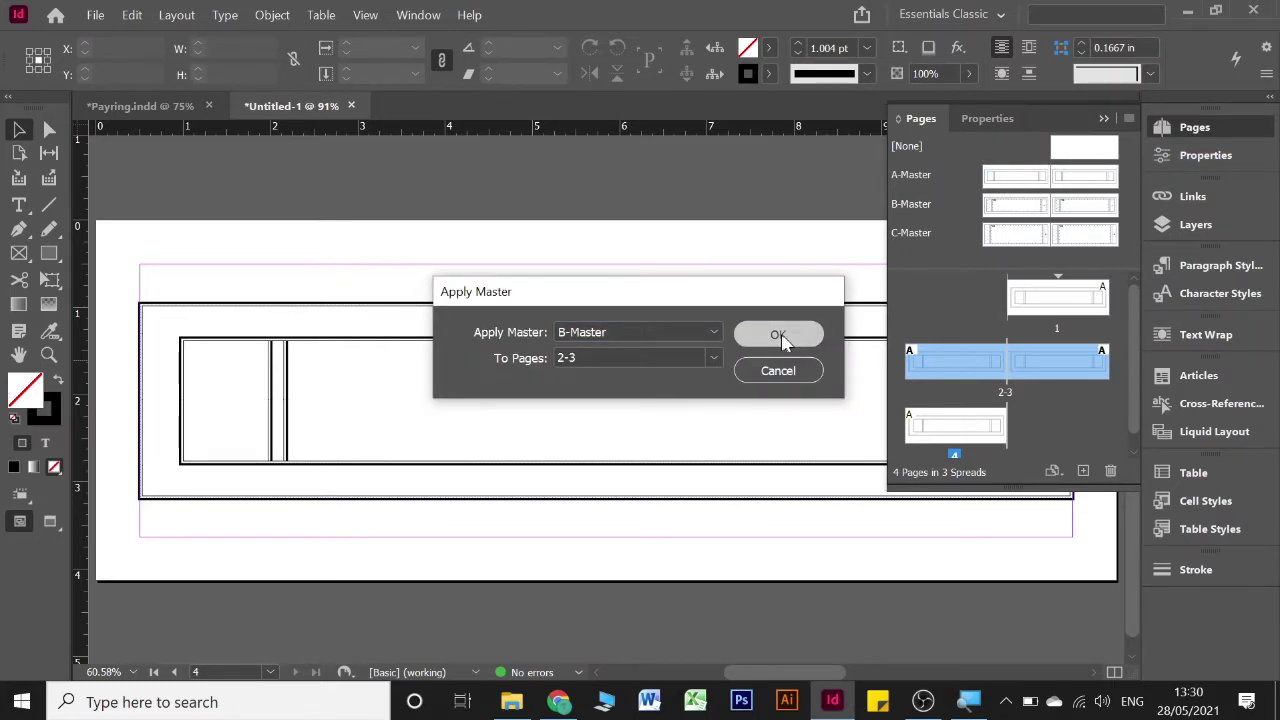
# Apply C-Master to page 4, and return to page 1 after checking page 2
pyautogui.click(953, 434)
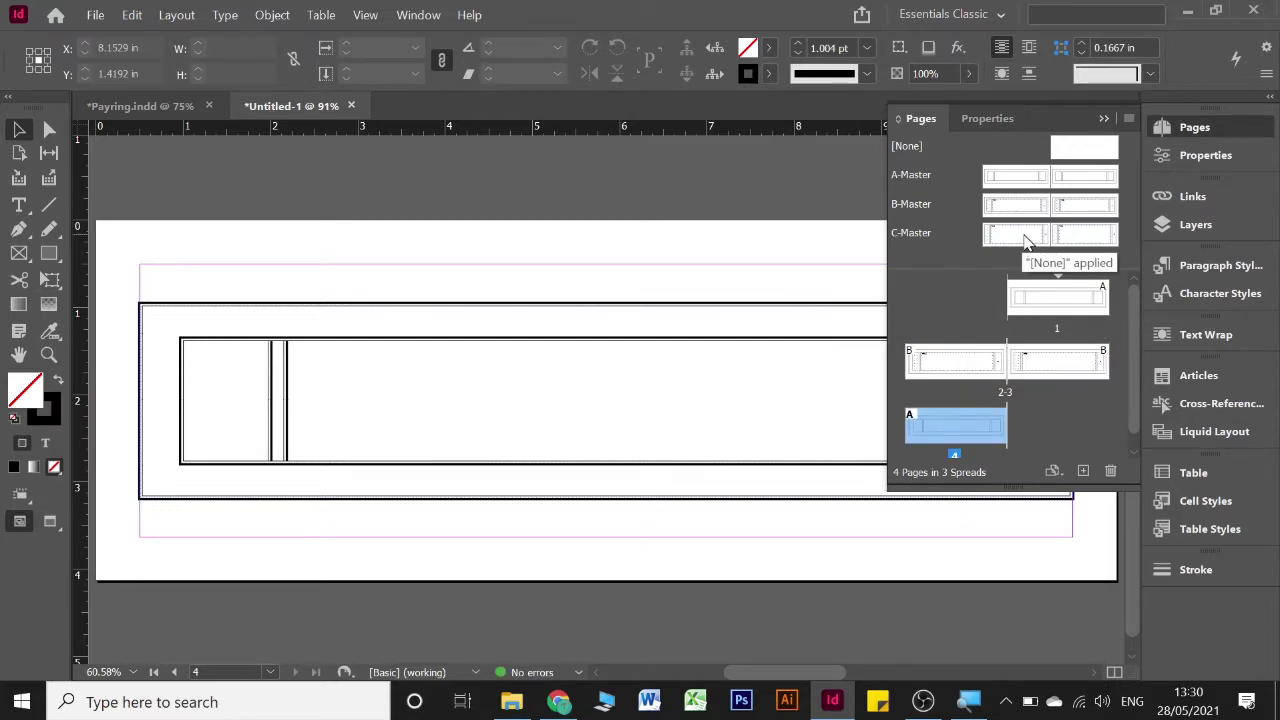
pyautogui.moveTo(1025, 240); pyautogui.dragTo(951, 425)
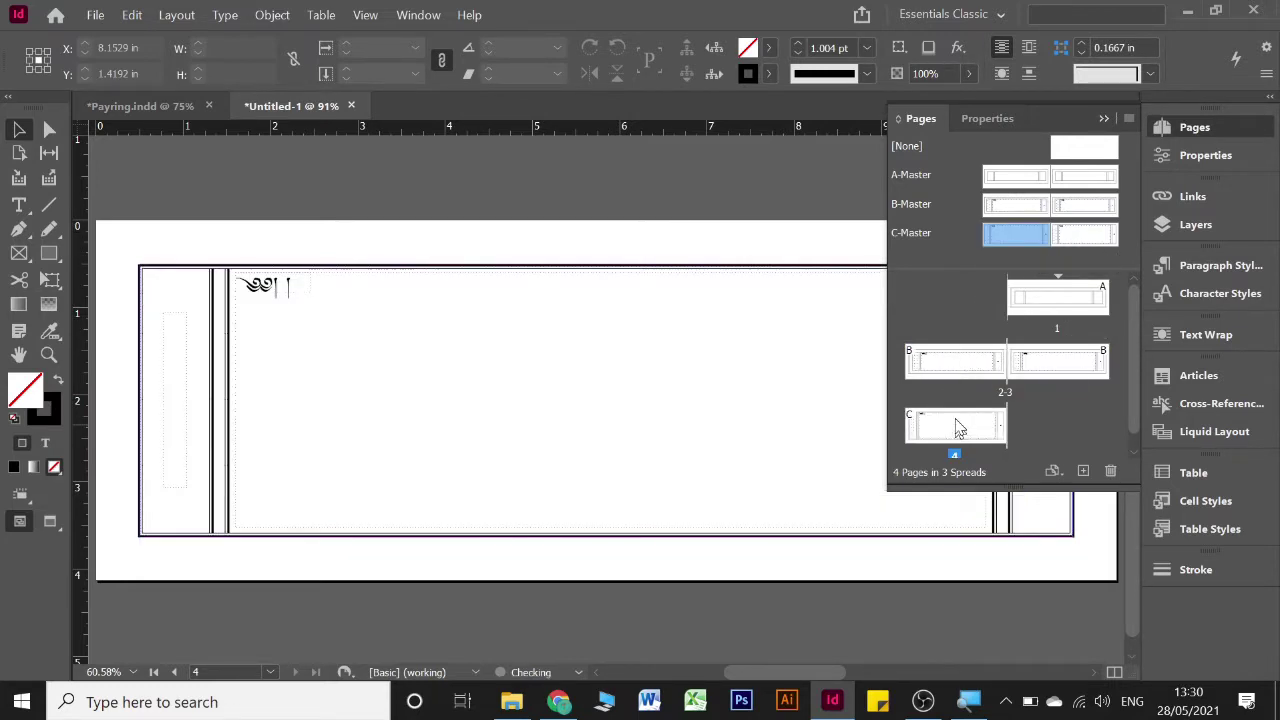
pyautogui.doubleClick(978, 360)
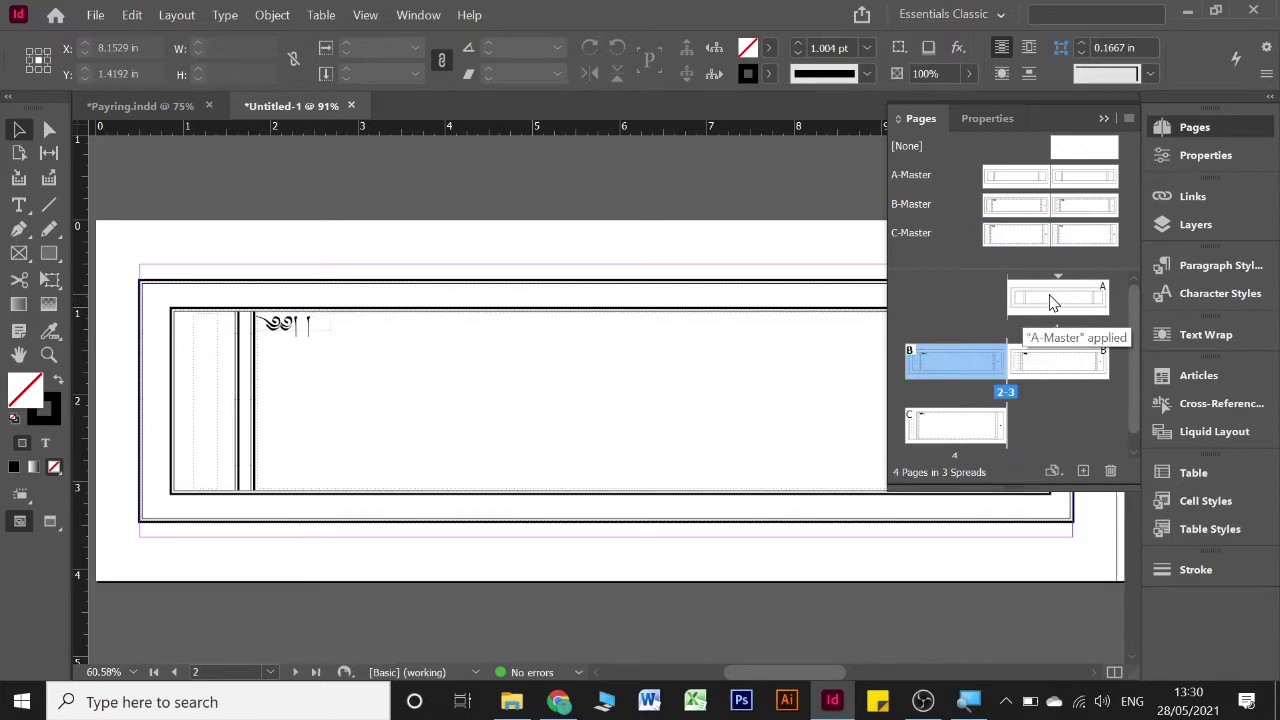
pyautogui.doubleClick(1053, 300)
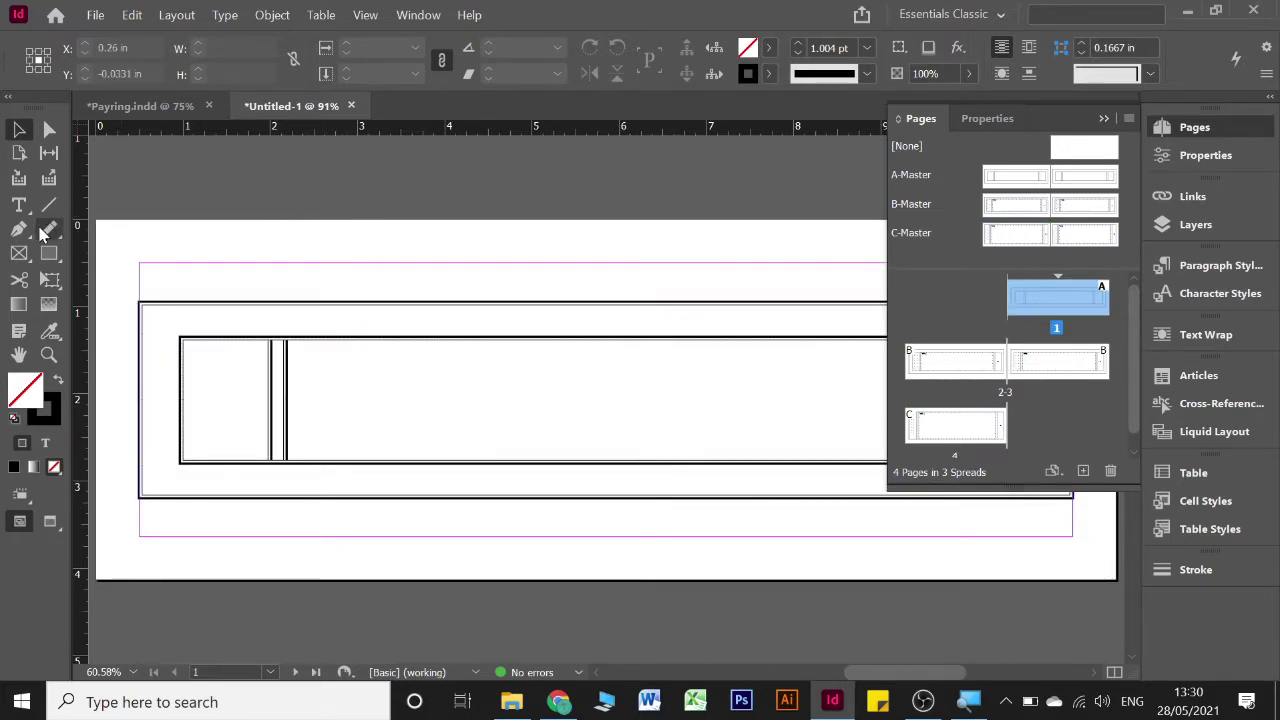
# Copy the title text frame from page 1 of Payring.indd and paste it in place on page 1 of the new document
pyautogui.click(19, 204)
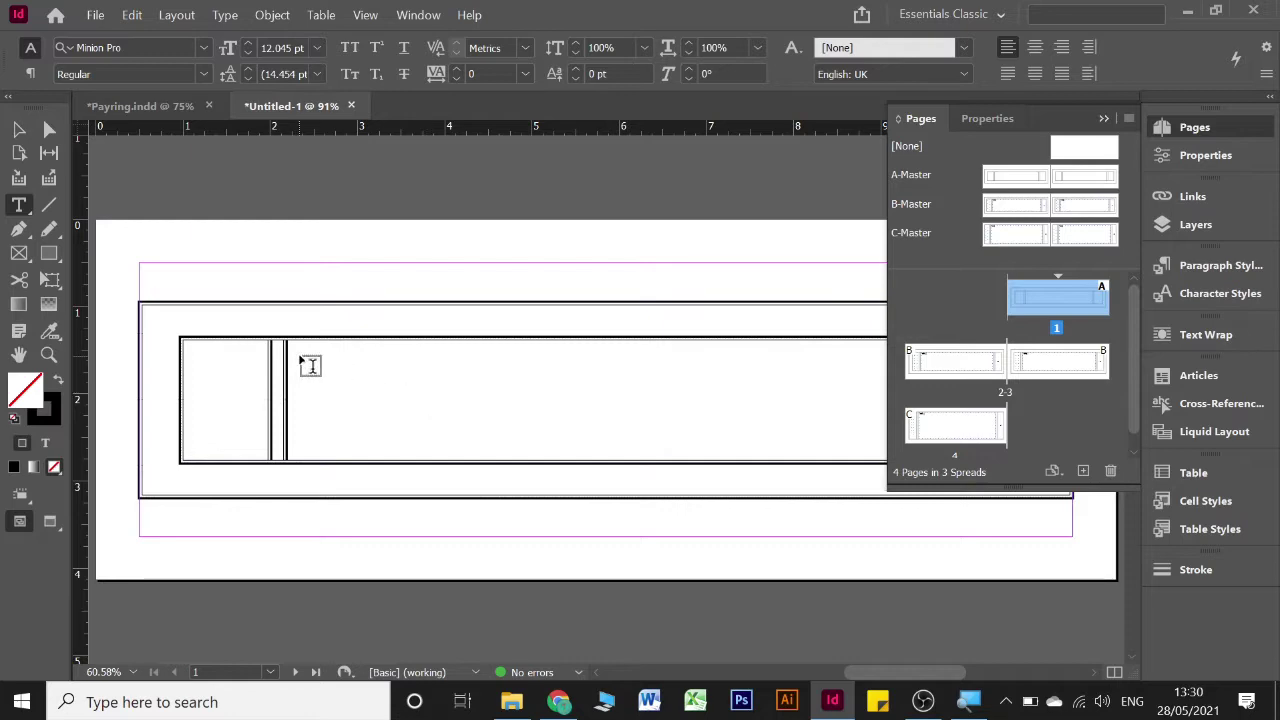
pyautogui.click(177, 107)
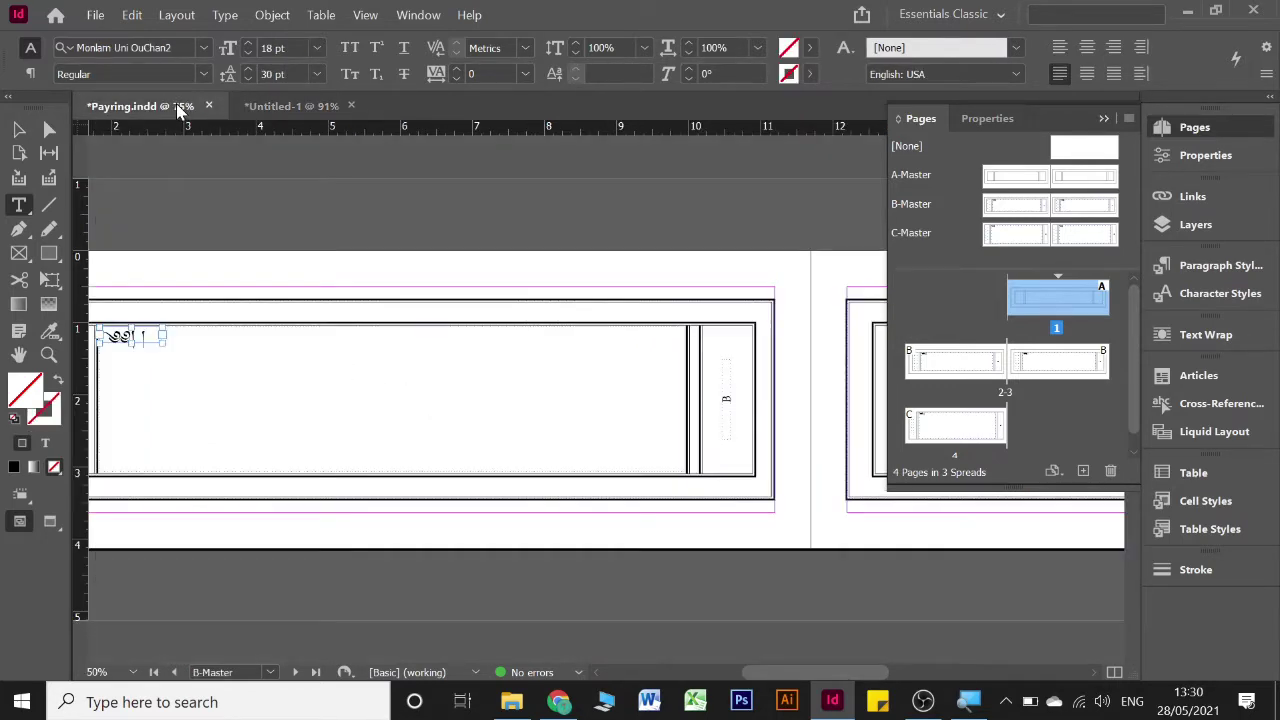
pyautogui.doubleClick(1090, 305)
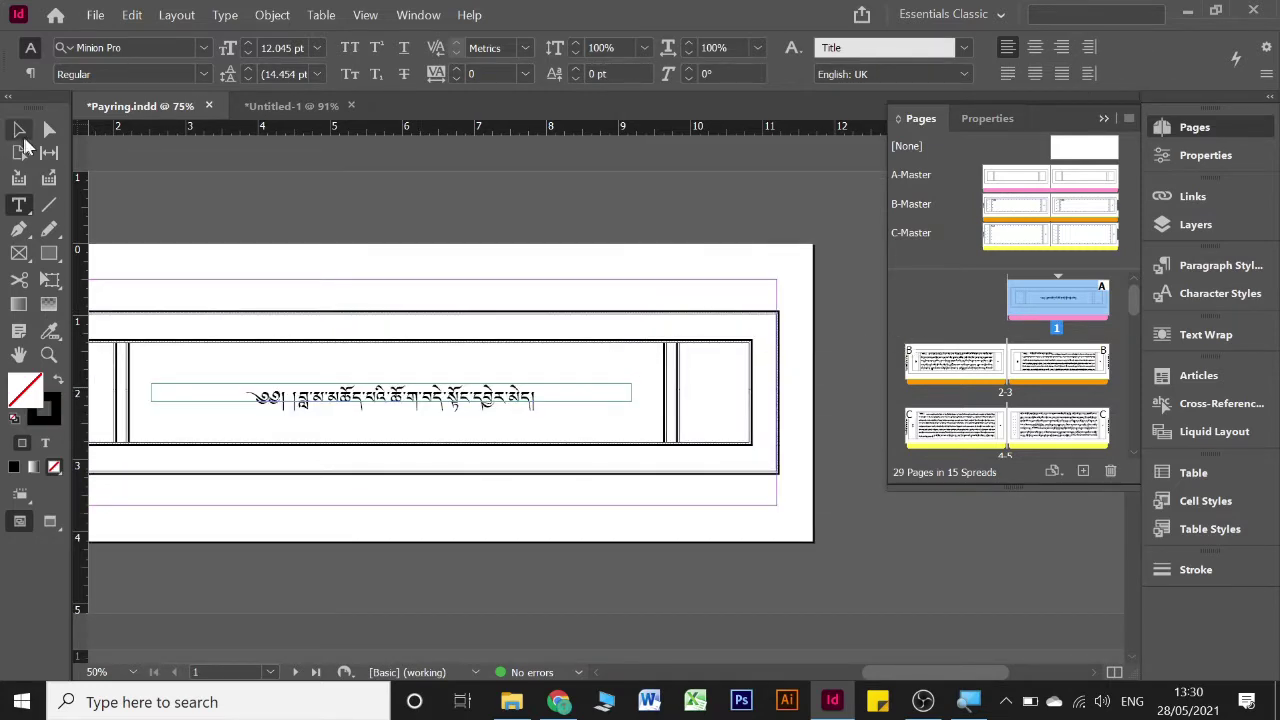
pyautogui.click(20, 130)
pyautogui.click(285, 400)
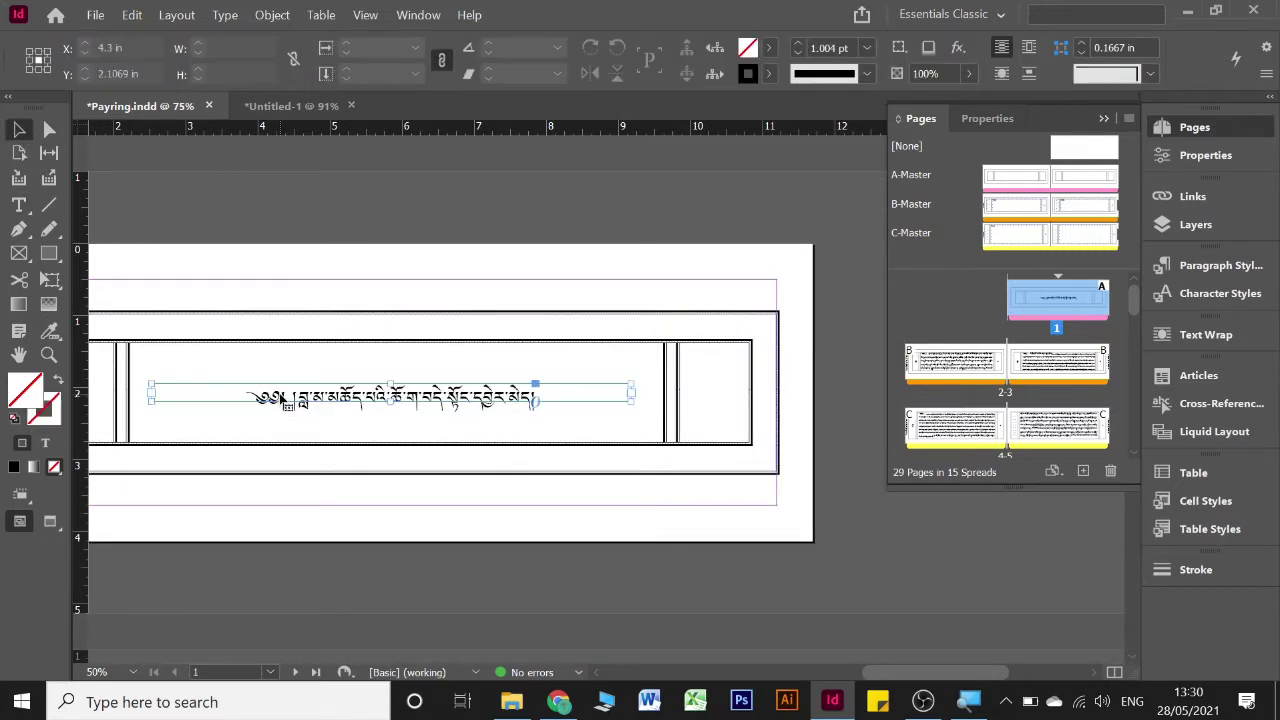
pyautogui.click(300, 108)
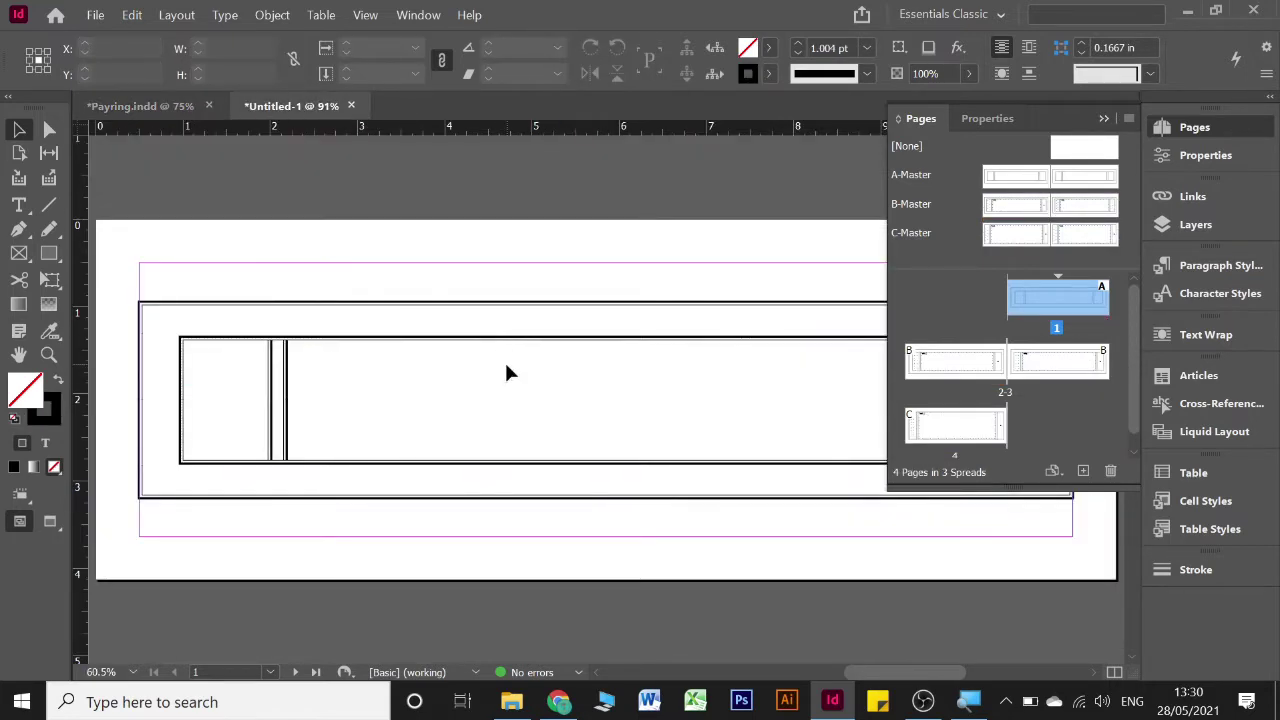
pyautogui.hotkey('ctrl', 'b')
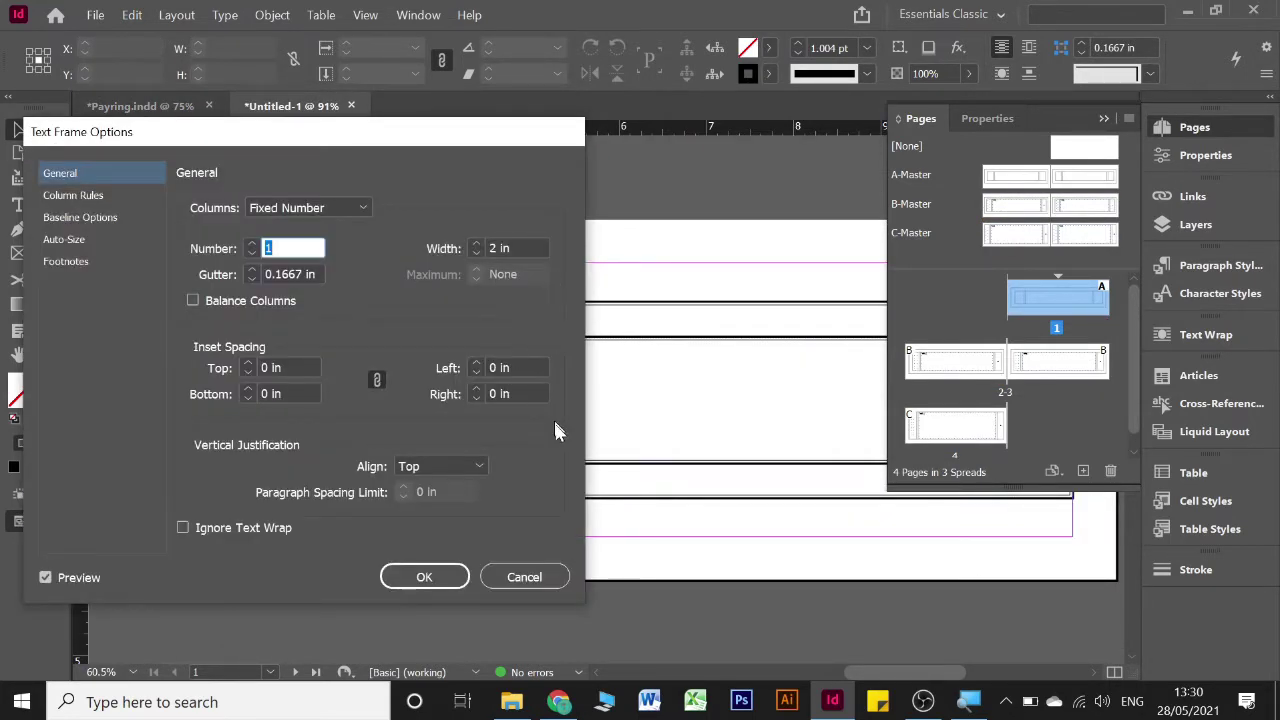
pyautogui.click(531, 577)
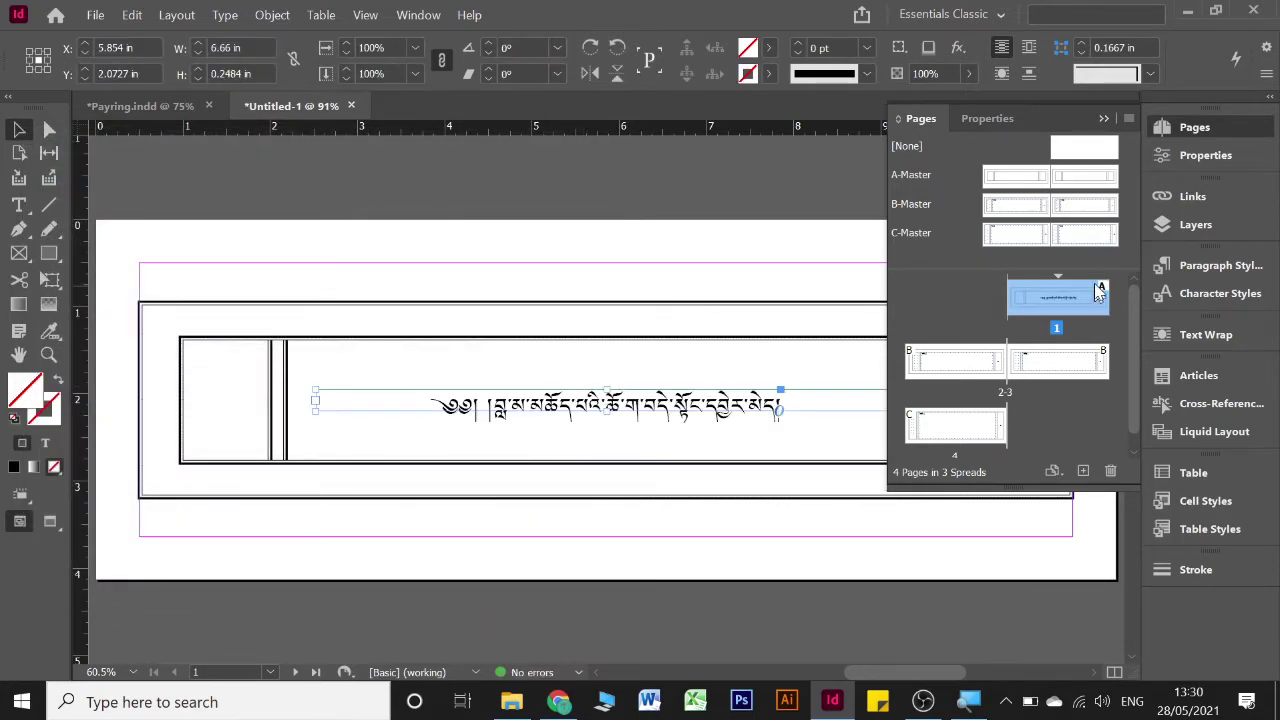
pyautogui.click(1104, 119)
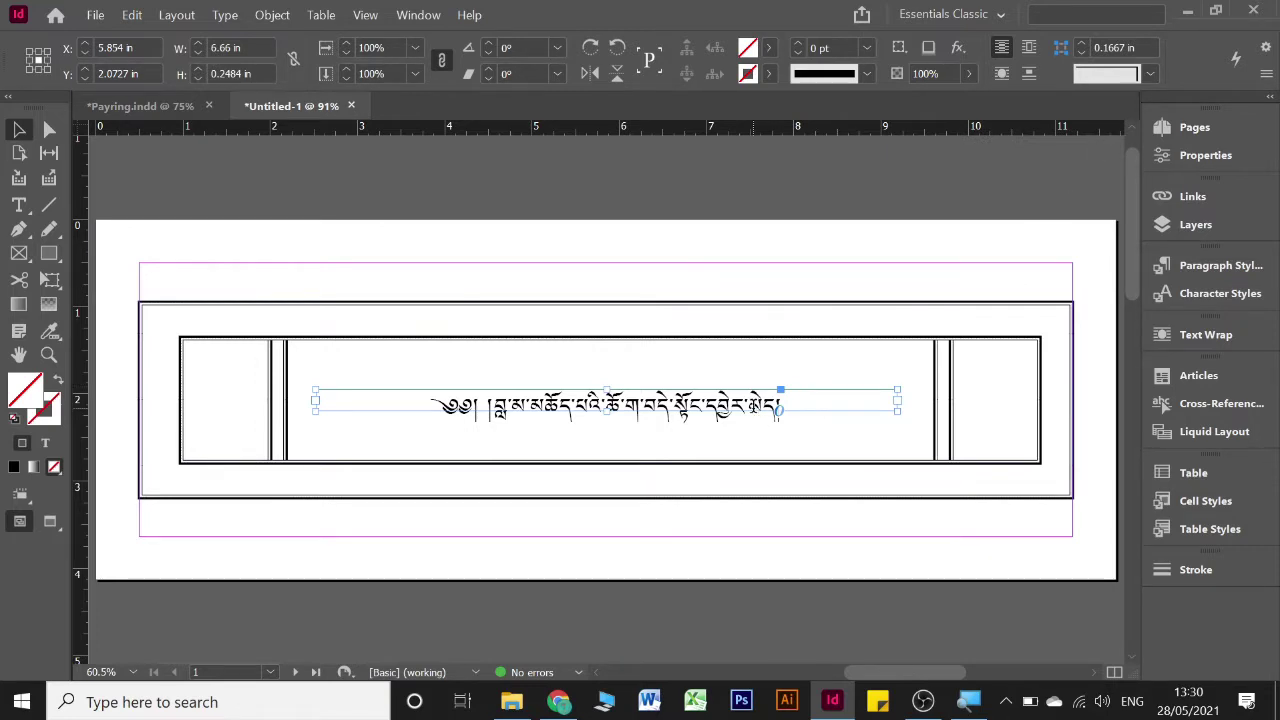
# Delete all the title text on page 1, keeping its empty text frame
pyautogui.doubleClick(754, 405)
pyautogui.hotkey('ctrl', 'a')
pyautogui.press('BackSpace')
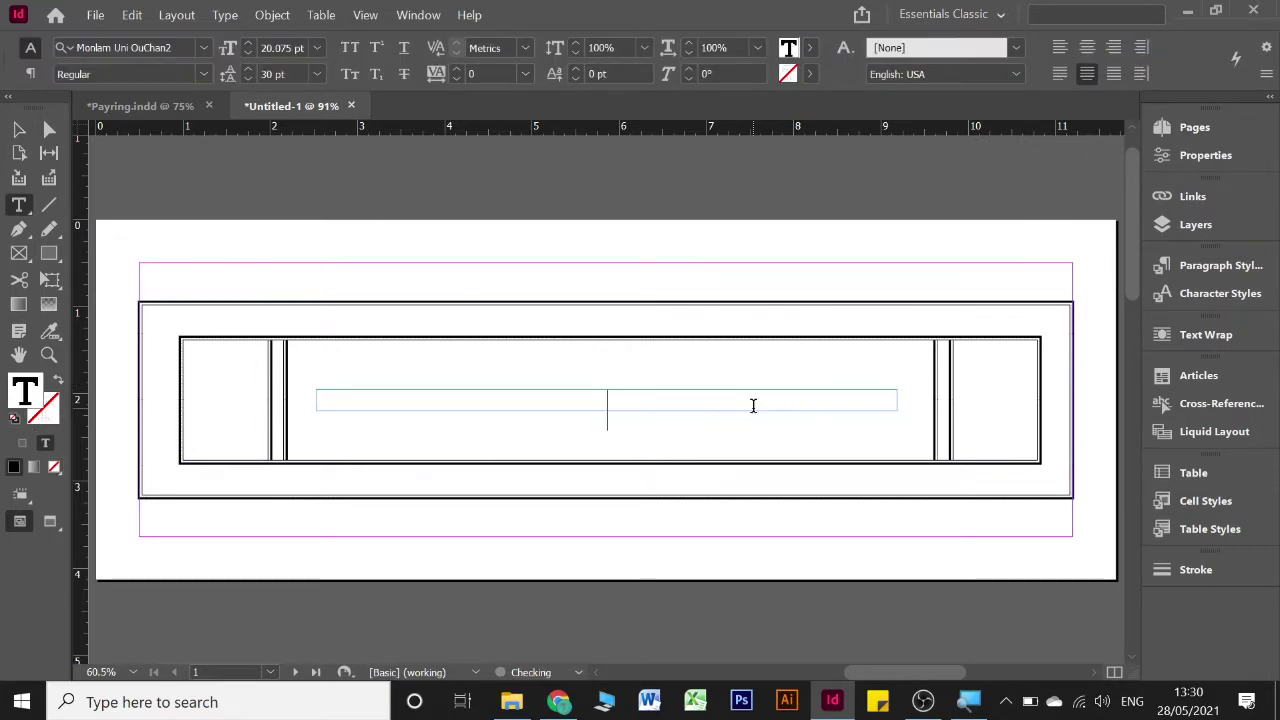
pyautogui.click(18, 129)
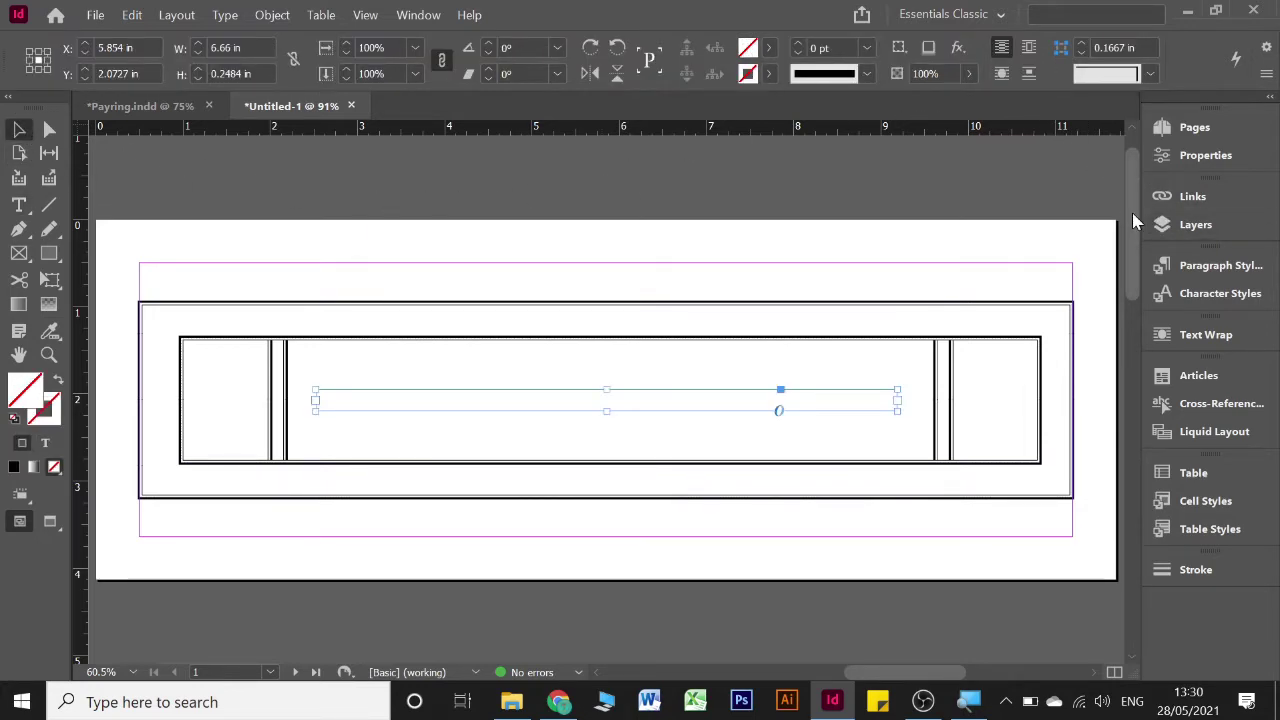
# Place the Word document "number" into the narrow vertical text frame in page 2's left border column
pyautogui.moveTo(1132, 213); pyautogui.dragTo(1146, 375)
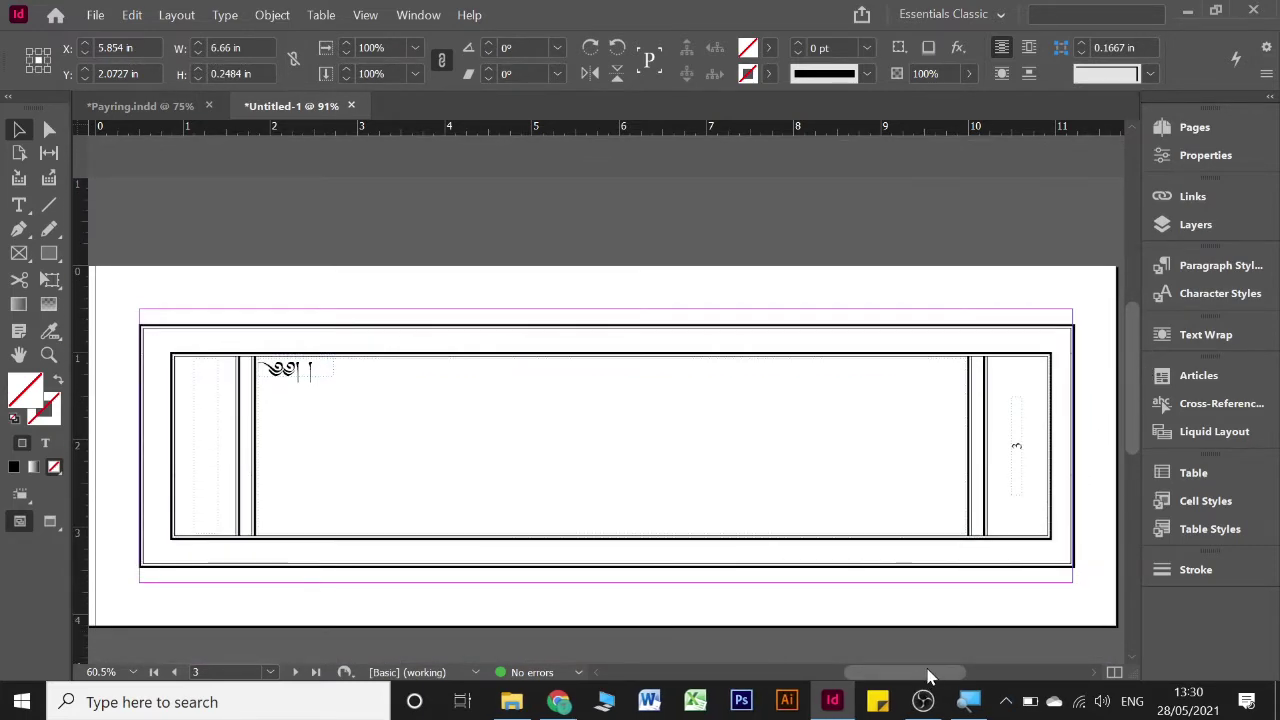
pyautogui.moveTo(926, 673); pyautogui.dragTo(787, 683)
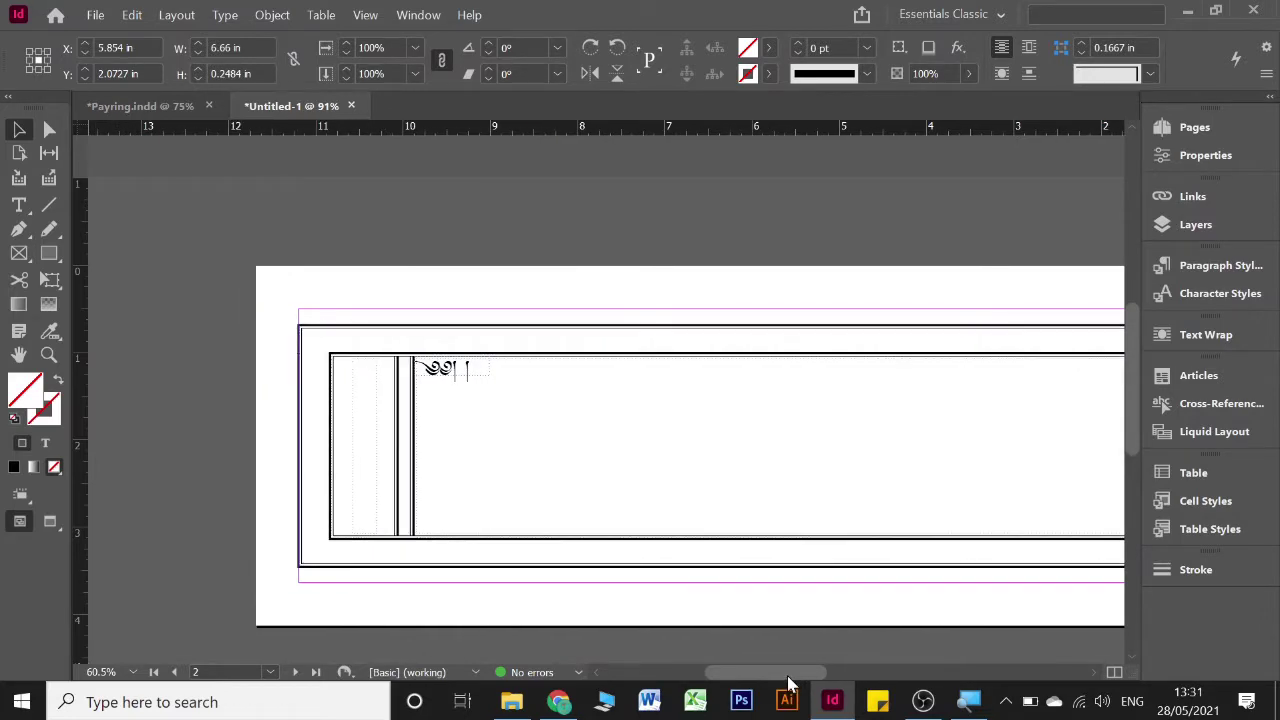
pyautogui.click(285, 327)
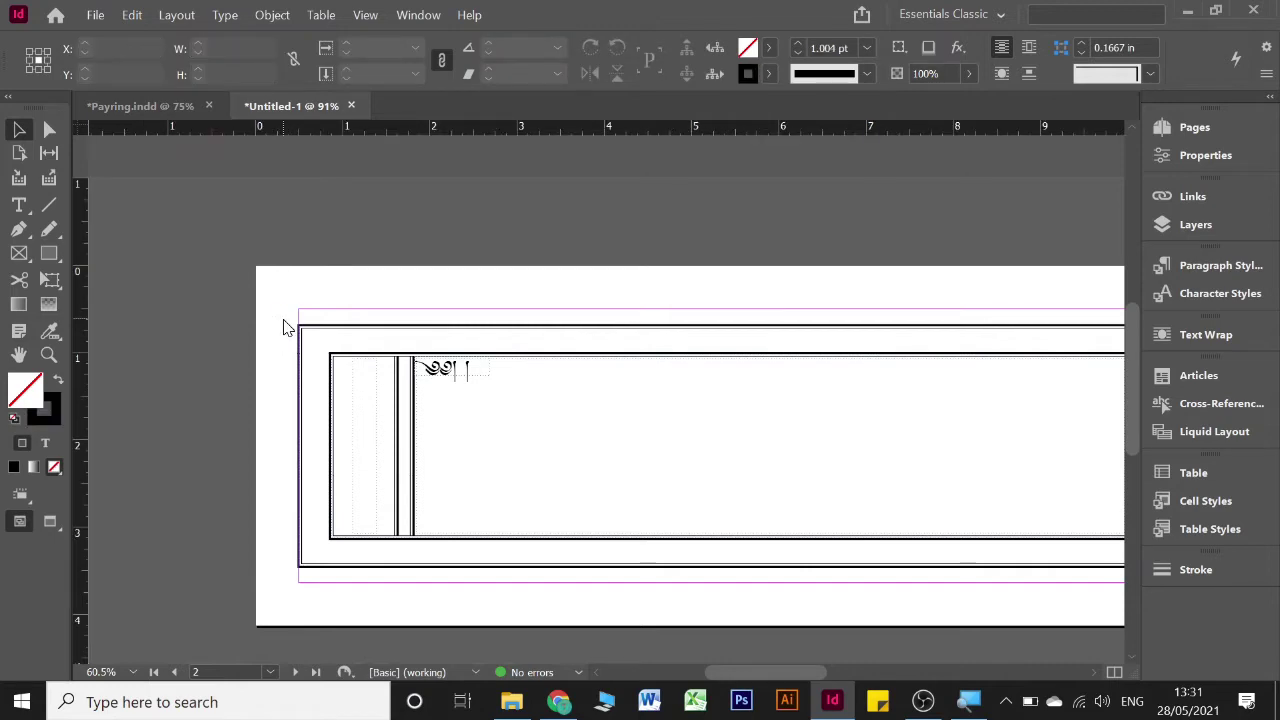
pyautogui.hotkey('ctrl', 'd')
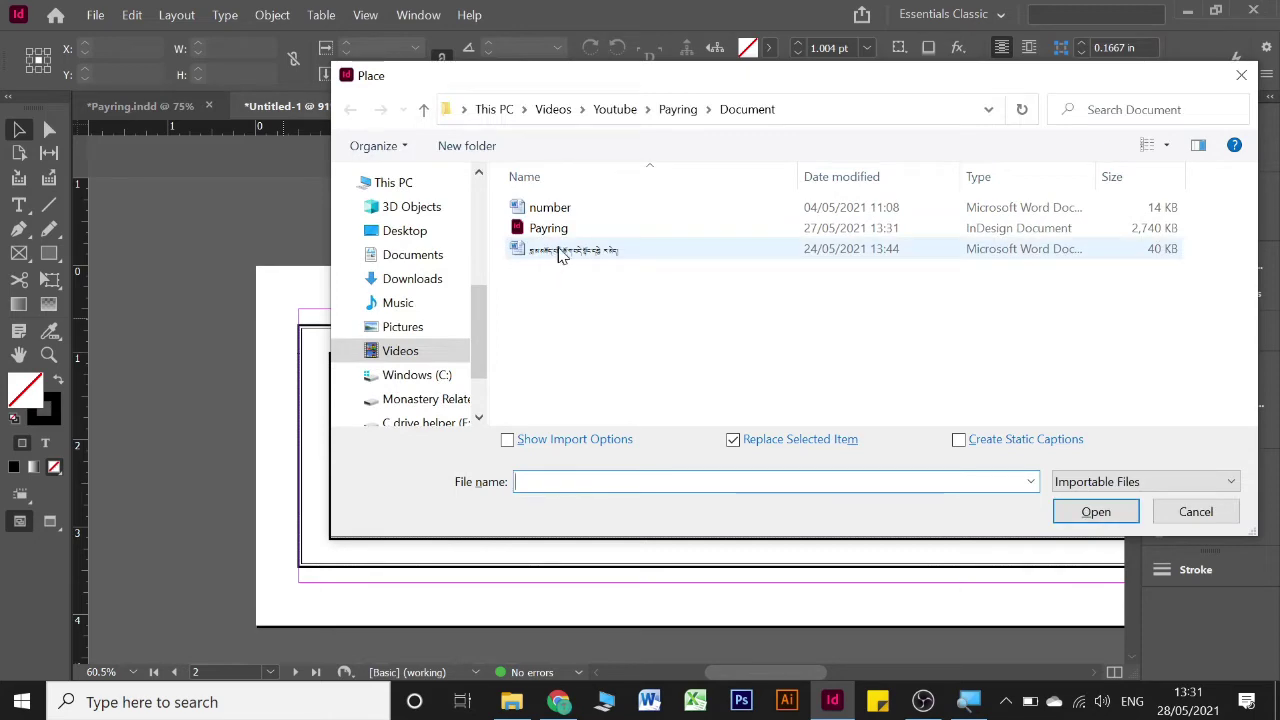
pyautogui.click(610, 212)
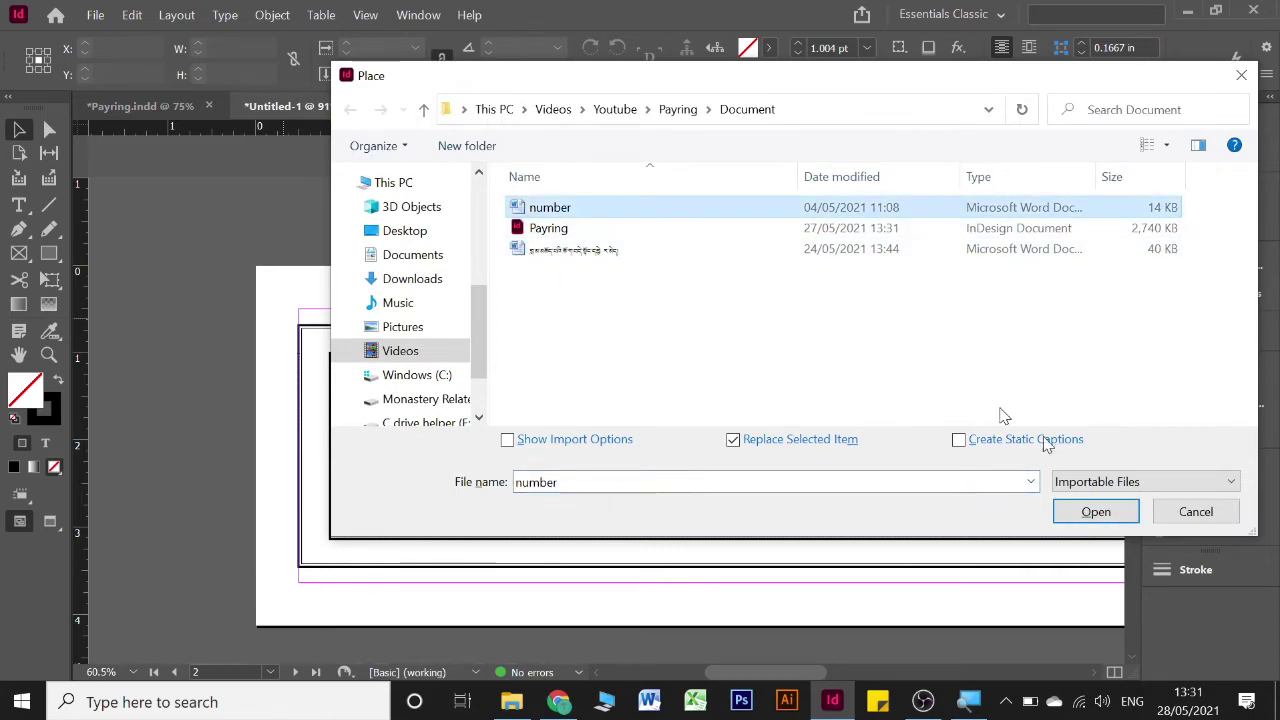
pyautogui.click(1096, 512)
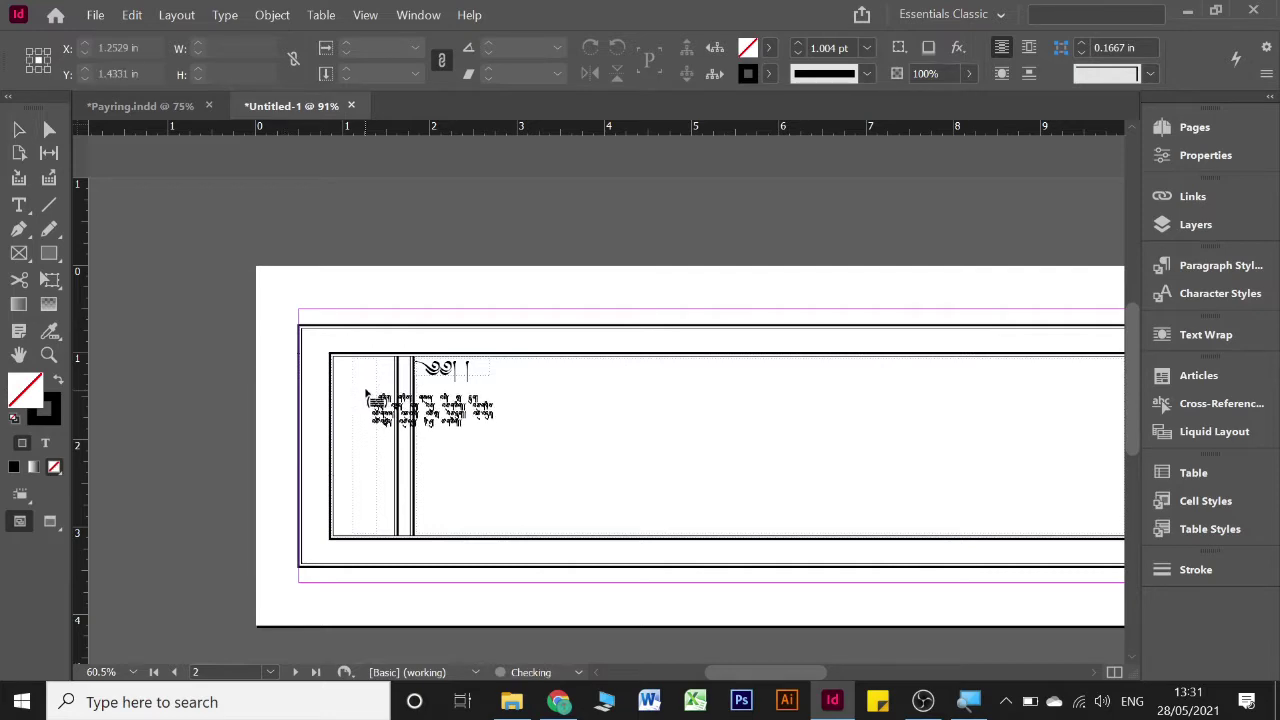
pyautogui.click(357, 391)
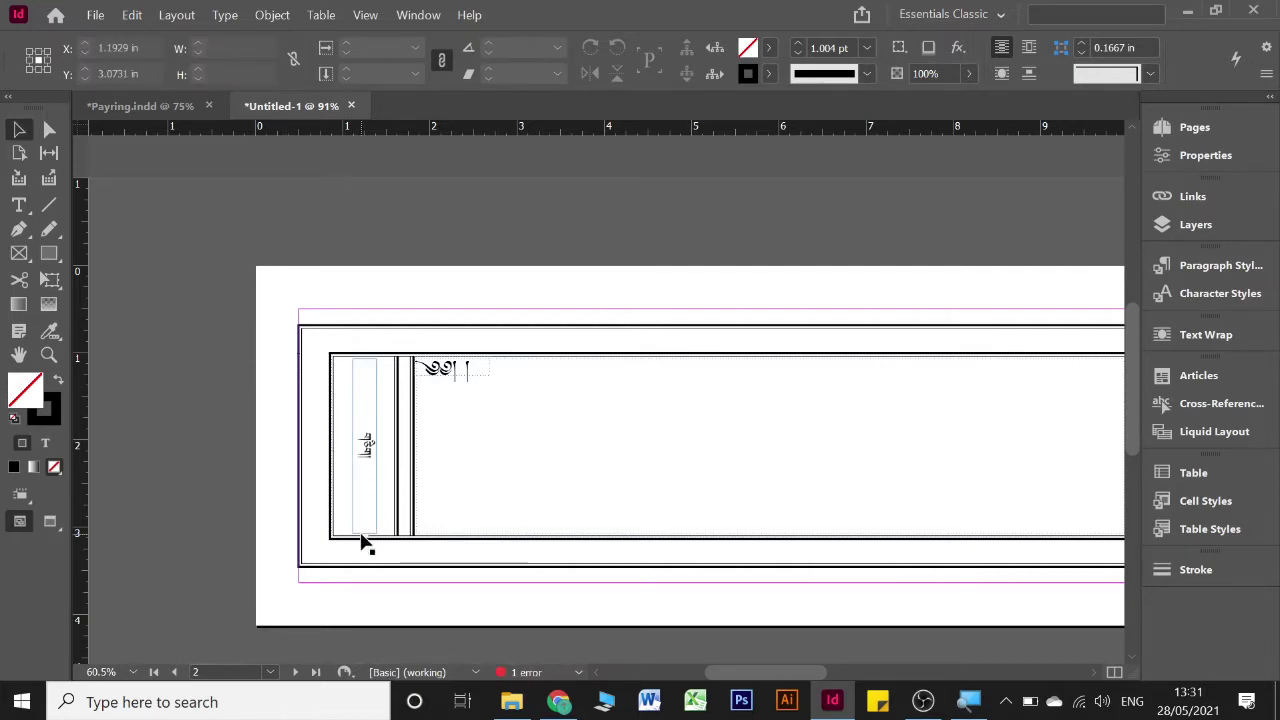
# Undo the stray text frame below page 2's number frame and thread the overset text into page 3's left vertical frame
pyautogui.moveTo(363, 540)
pyautogui.mouseDown()
pyautogui.moveTo(405, 525)
pyautogui.moveTo(417, 538)
pyautogui.mouseUp()
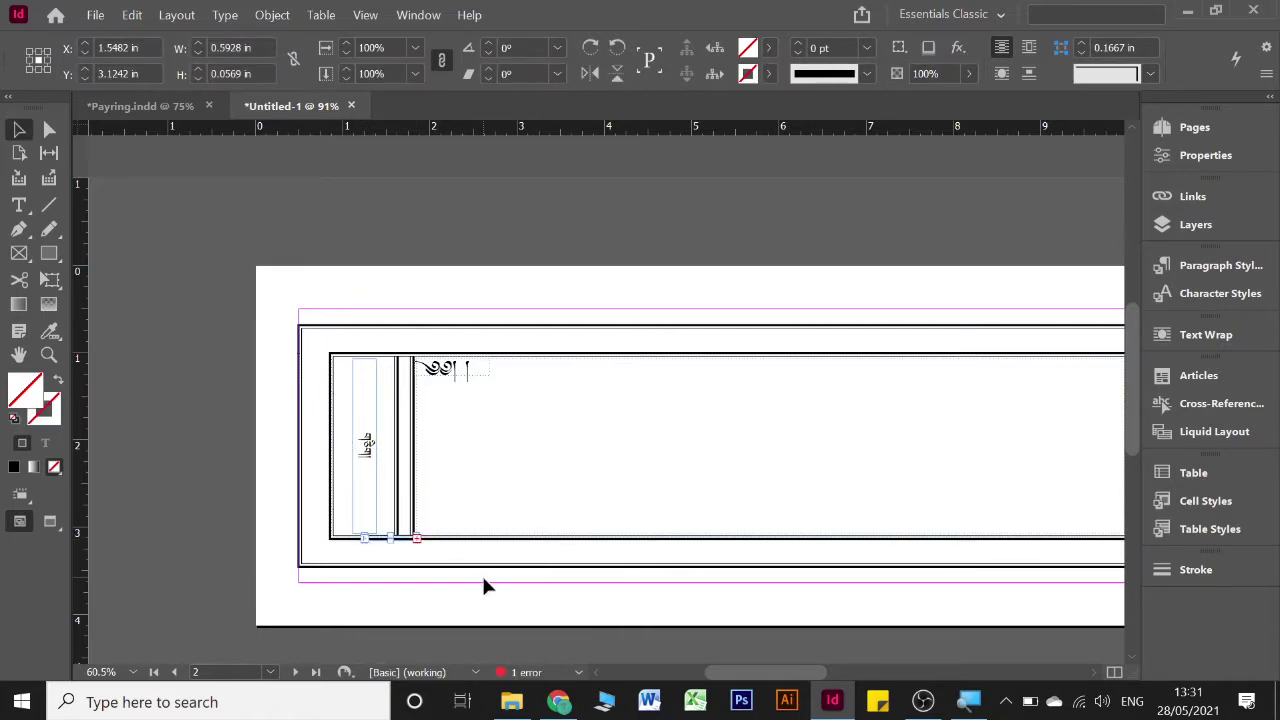
pyautogui.hotkey('ctrl', 'z')
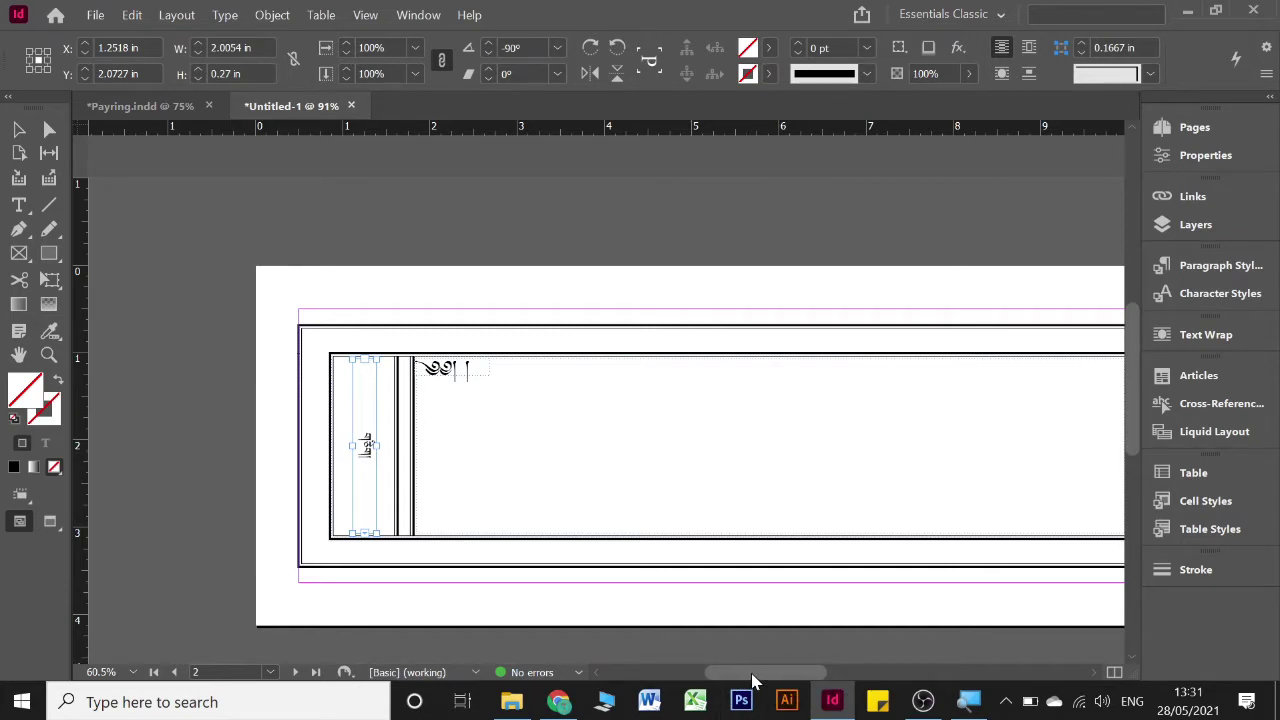
pyautogui.click(853, 542)
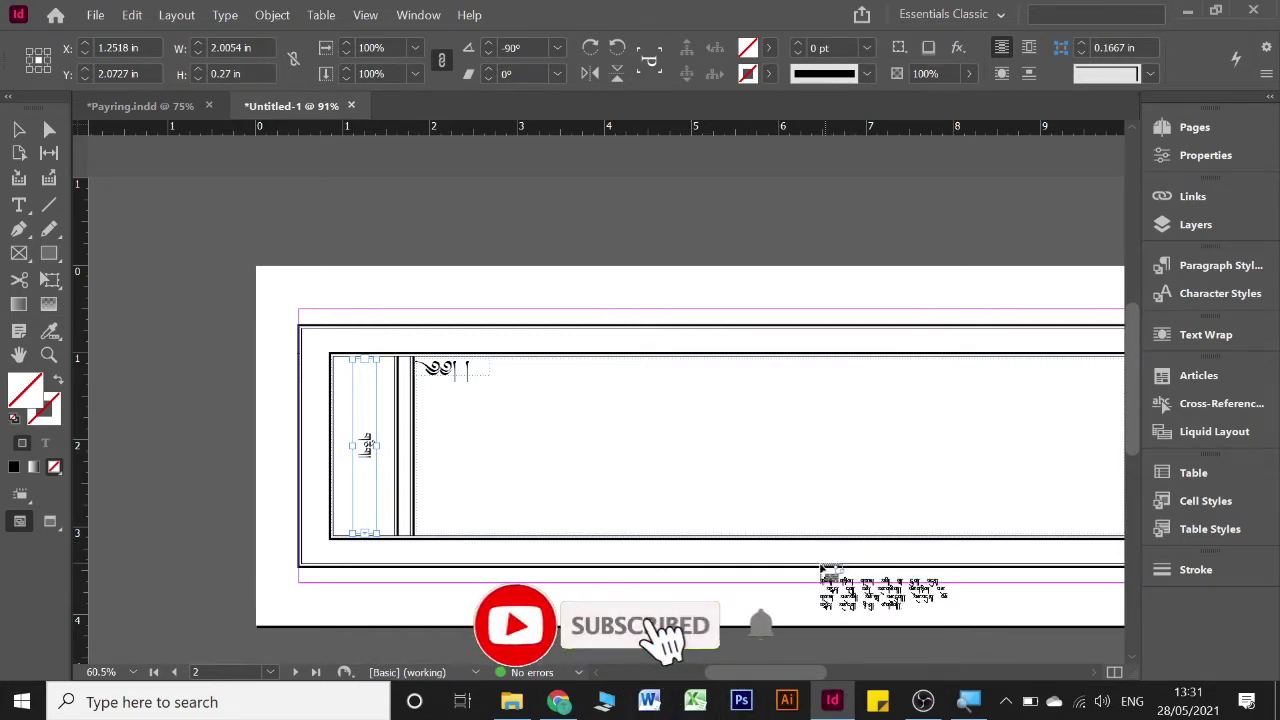
pyautogui.moveTo(755, 676); pyautogui.dragTo(558, 543)
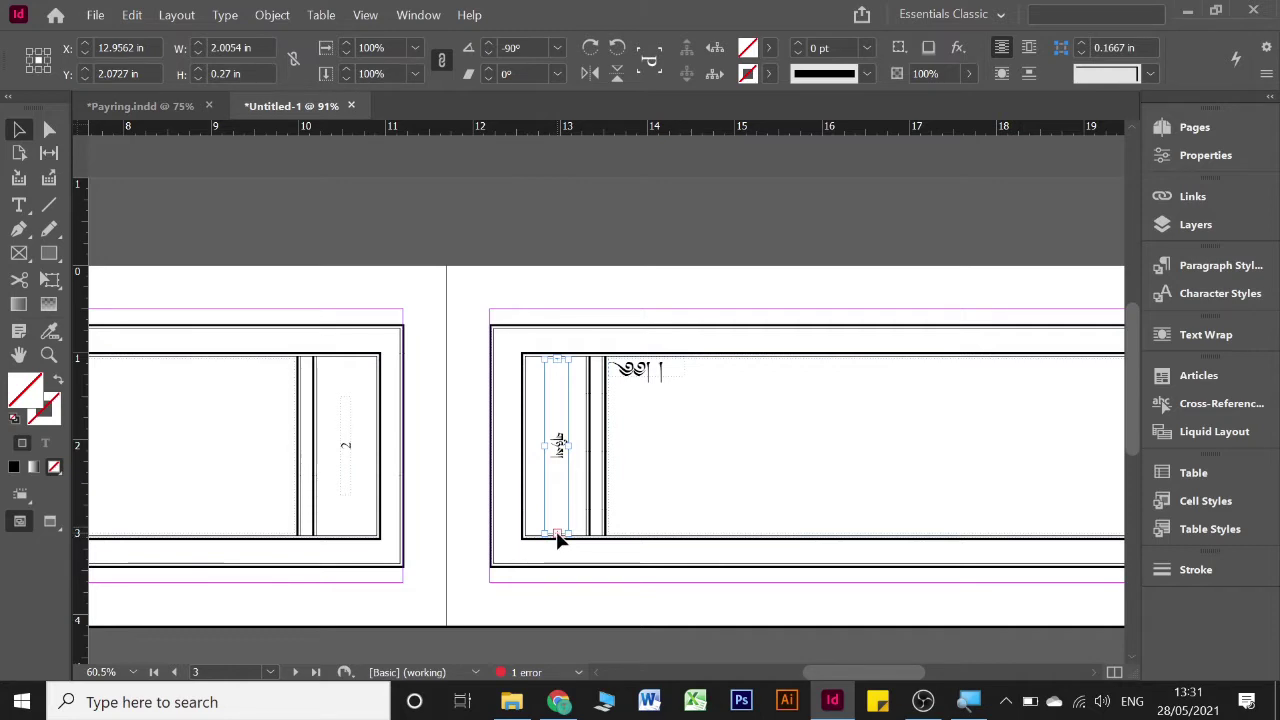
# Autoflow the remaining overset number text from page 3 into the left vertical frame on page 4 and onto added pages
pyautogui.moveTo(809, 677); pyautogui.dragTo(735, 680)
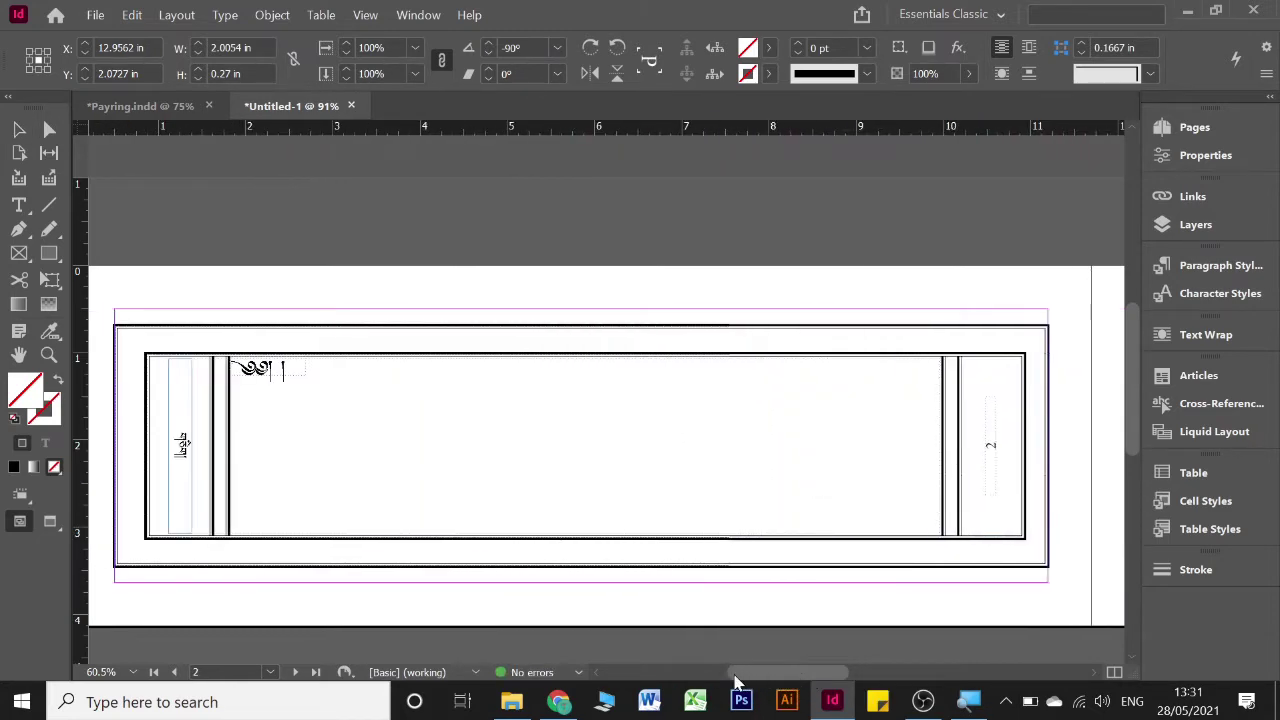
pyautogui.moveTo(1134, 414); pyautogui.dragTo(1137, 555)
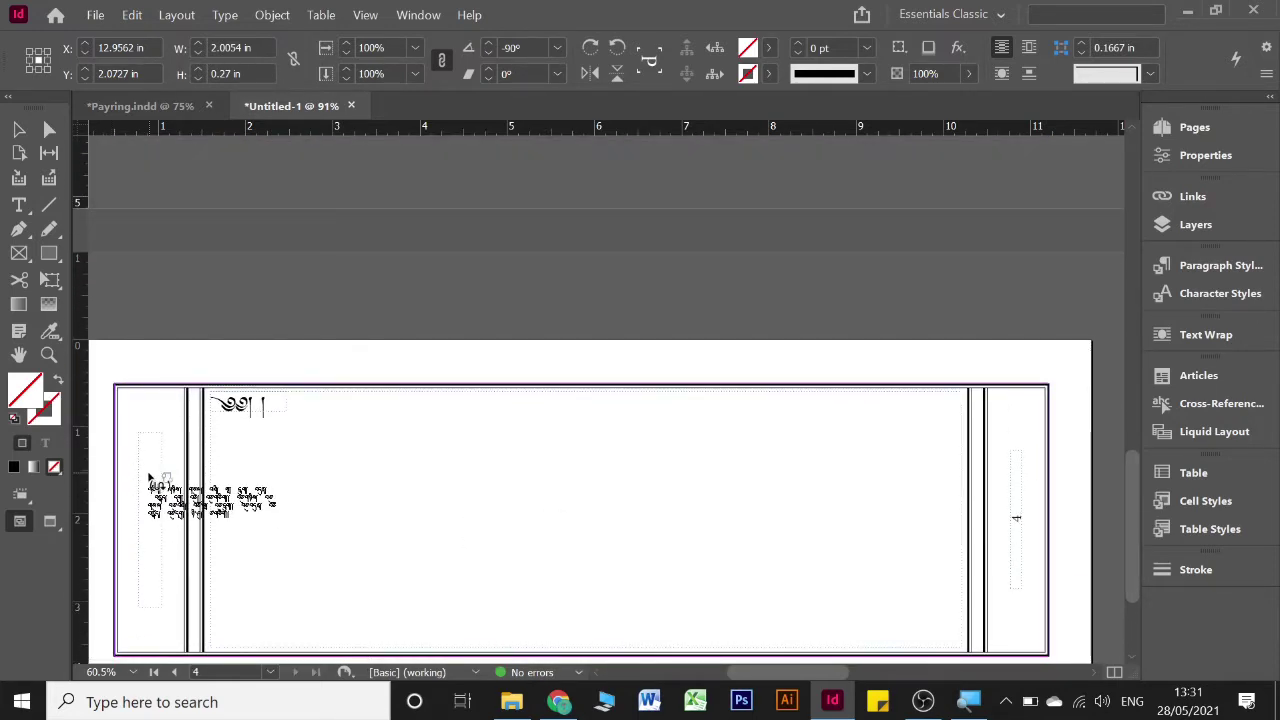
pyautogui.click(149, 476)
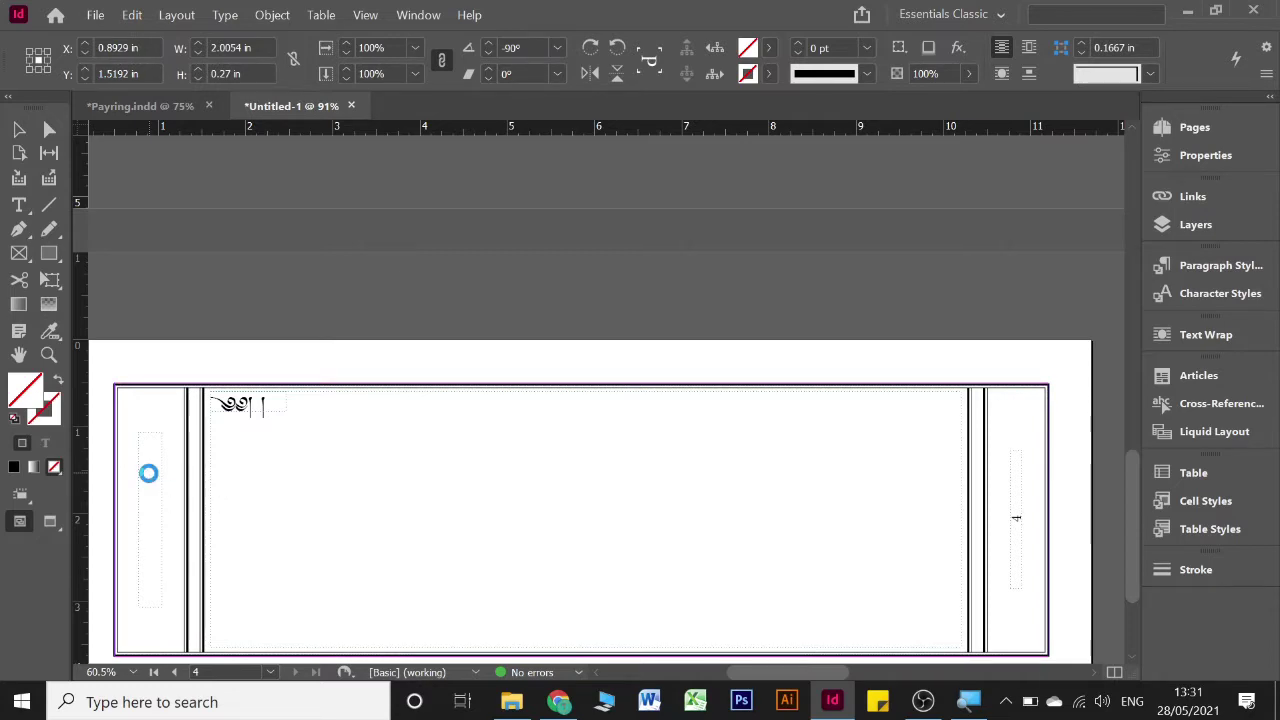
pyautogui.hotkey('ctrl', '-')
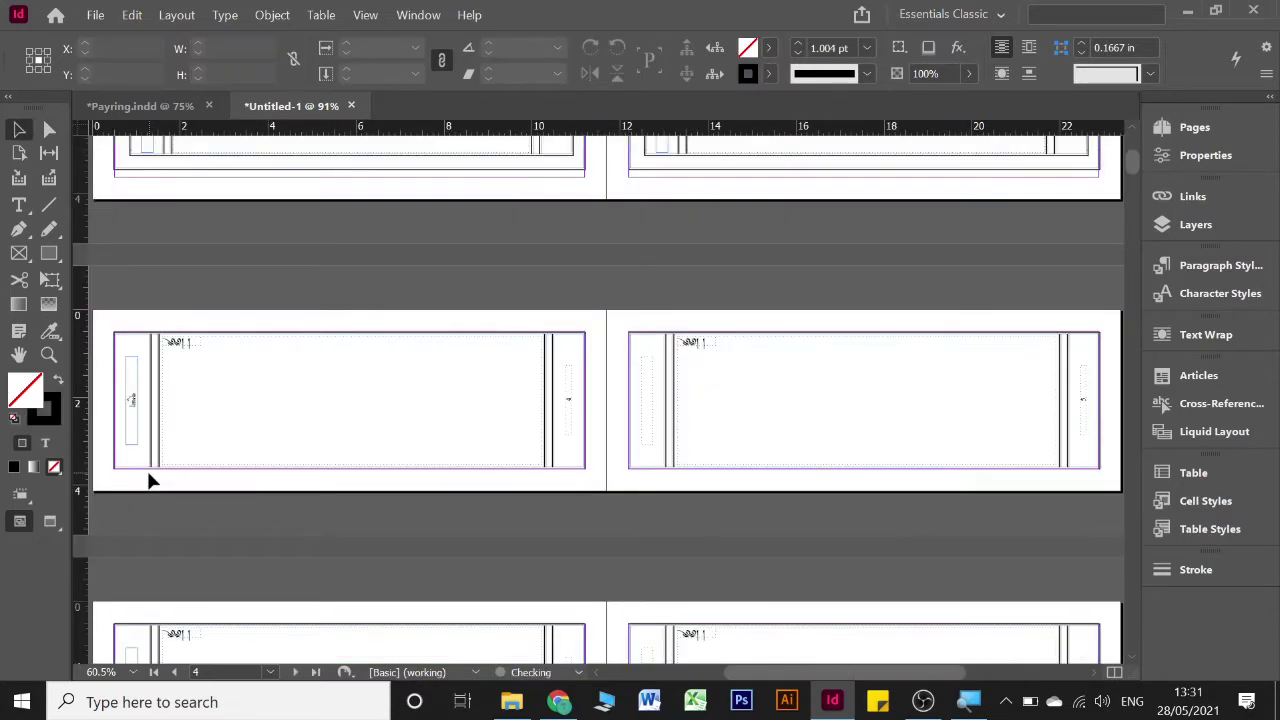
# Apply the Adobe World-Ready Paragraph Composer to the threaded number text and set its font size to 12 pt
pyautogui.doubleClick(132, 409)
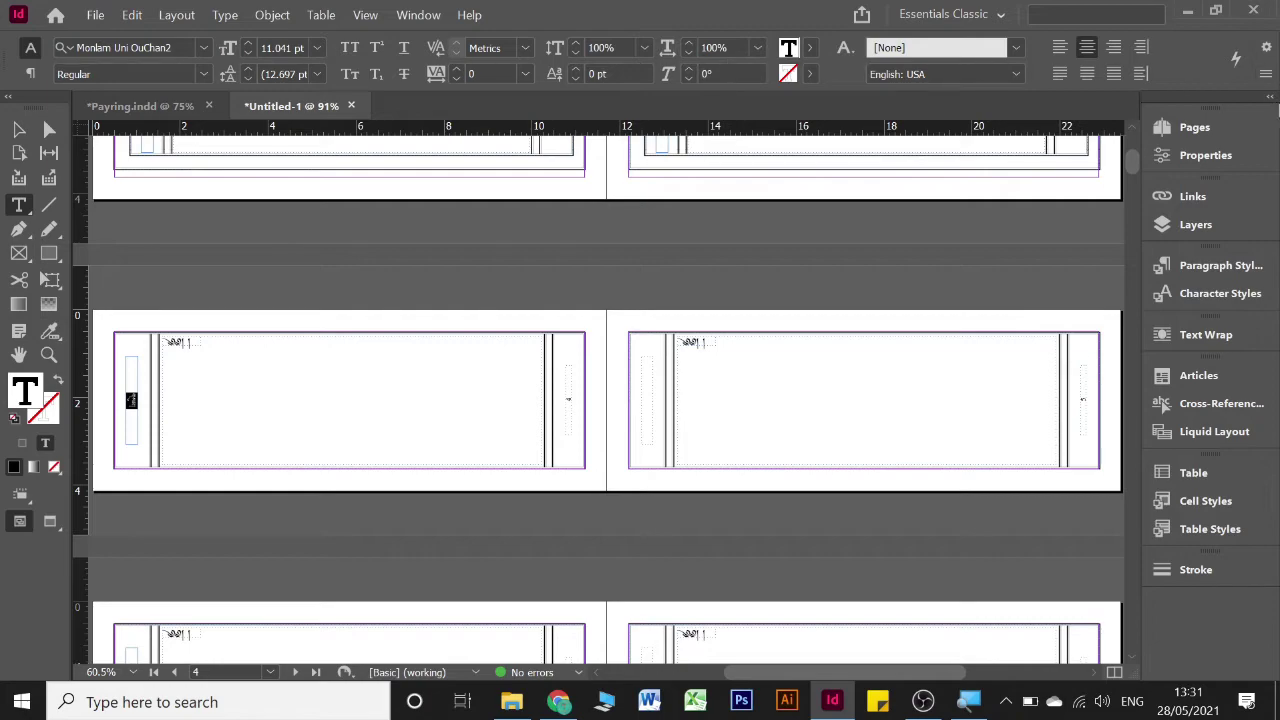
pyautogui.click(1266, 47)
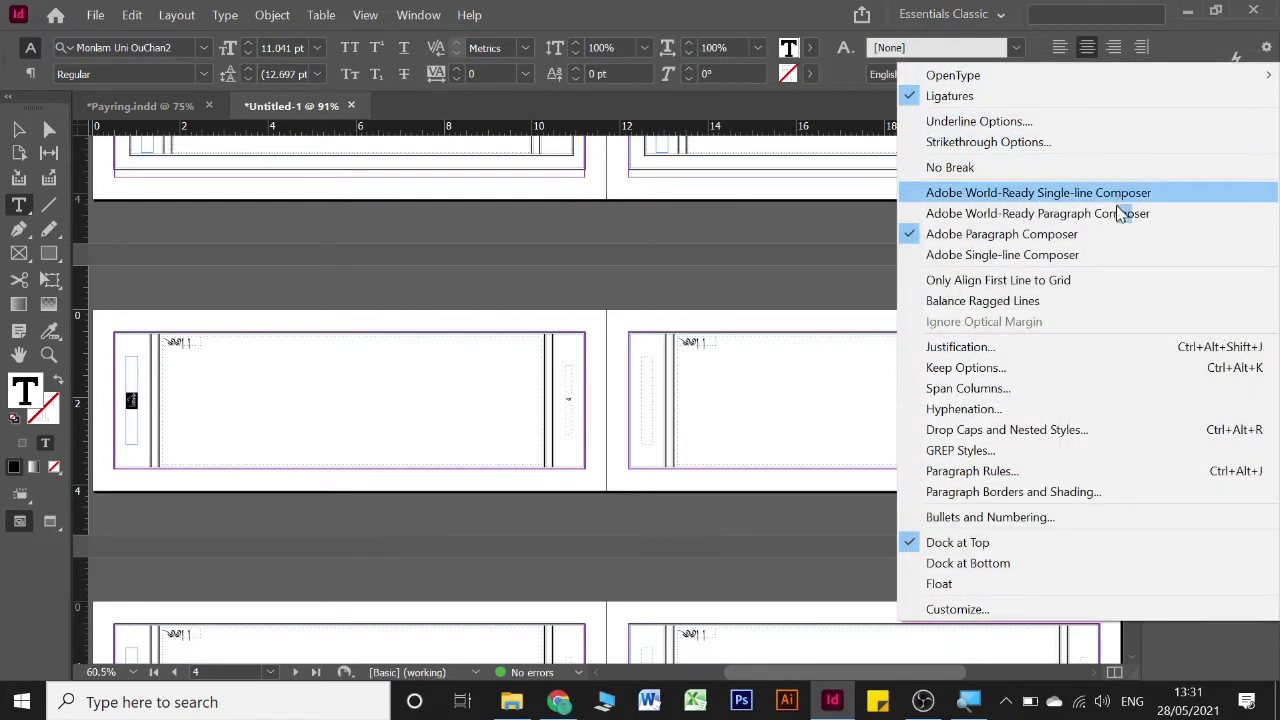
pyautogui.click(1120, 213)
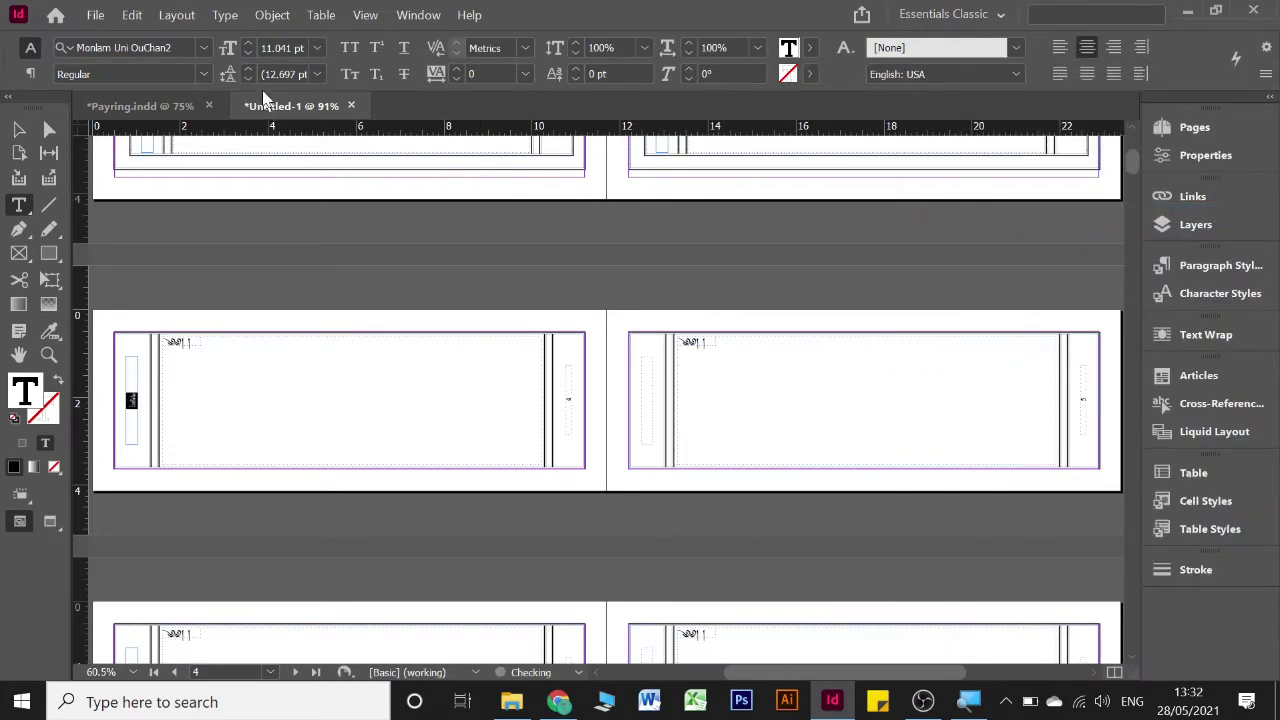
pyautogui.click(247, 43)
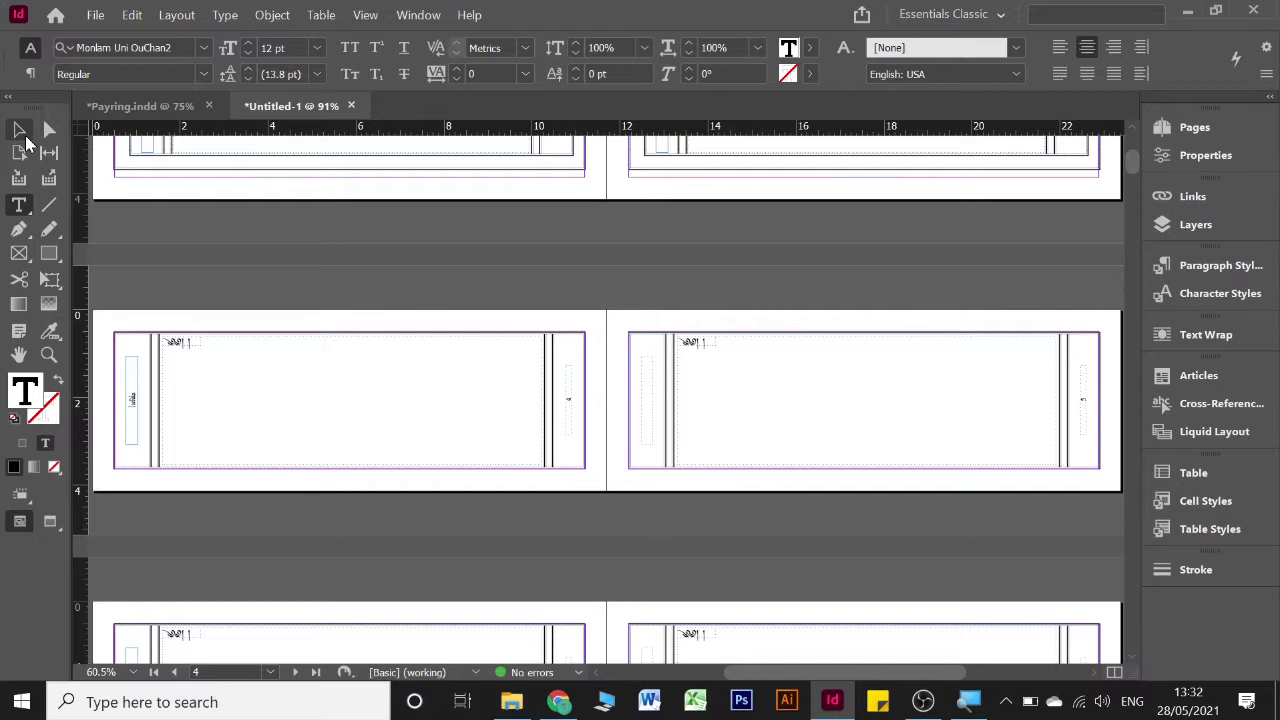
pyautogui.click(19, 130)
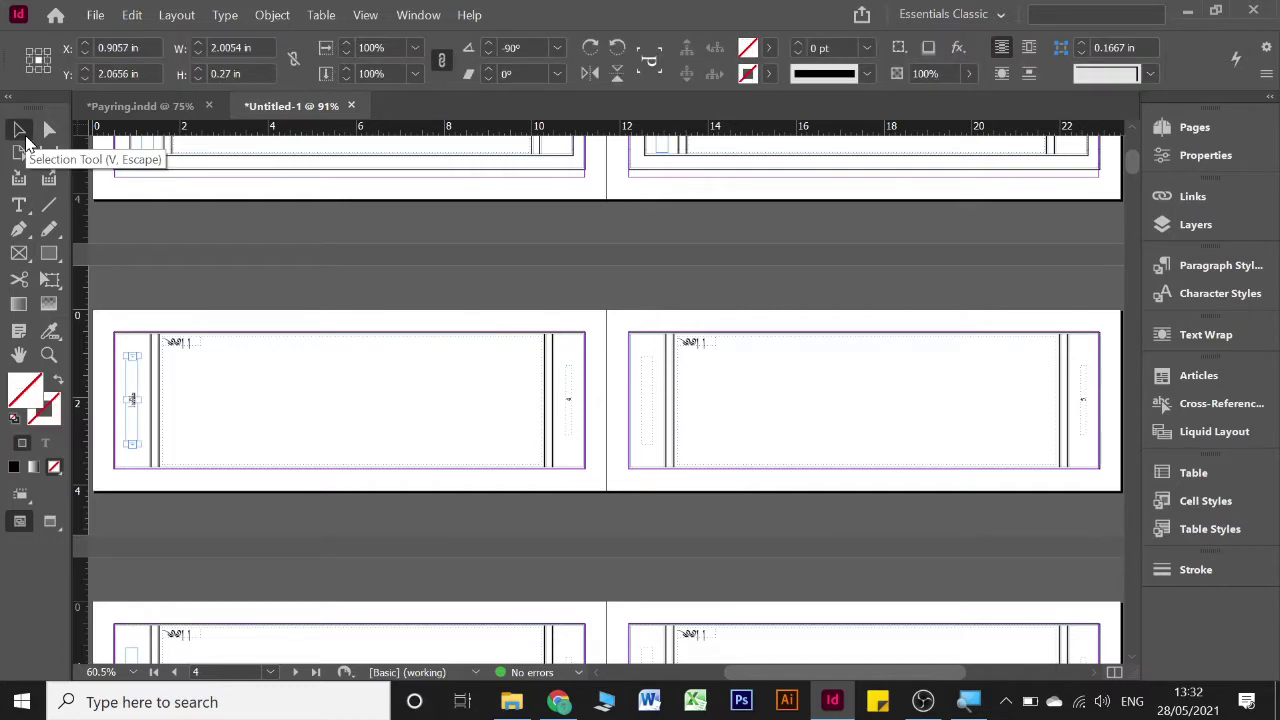
# Check the number words in the left vertical frames of pages 4 and 2 at closer zoom
pyautogui.hotkey('ctrl', '=')
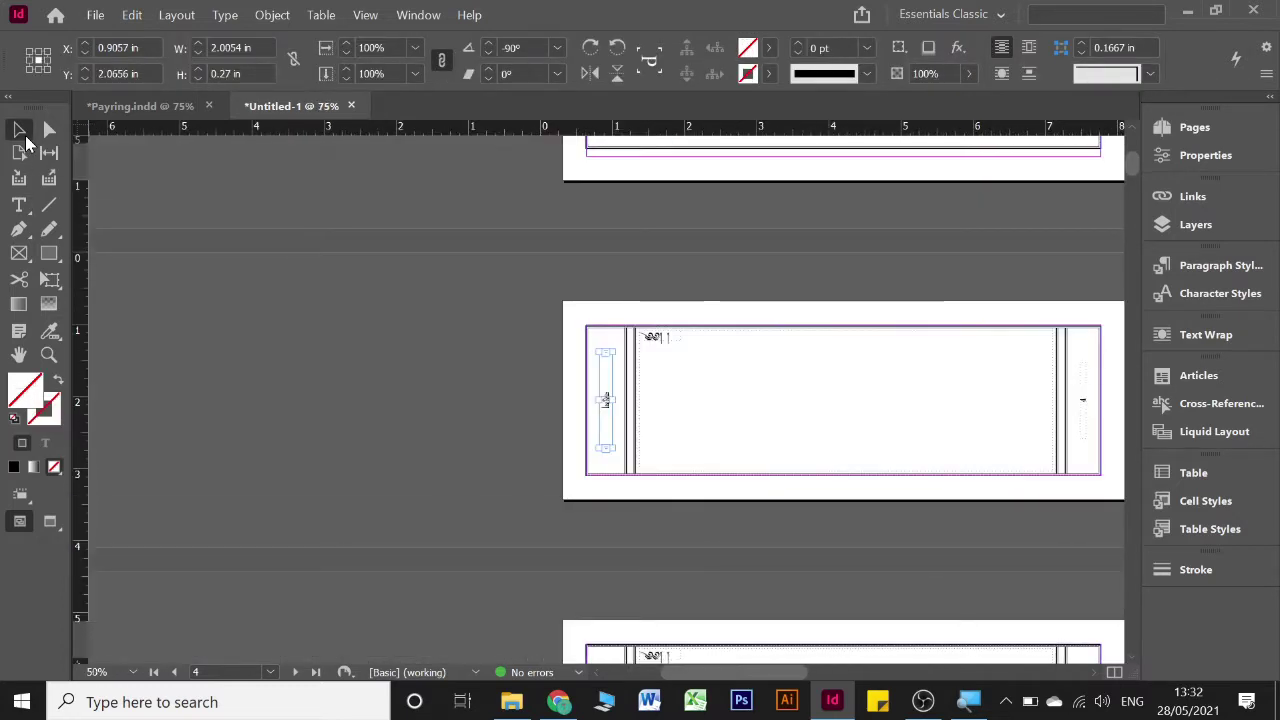
pyautogui.hotkey('ctrl', '=')
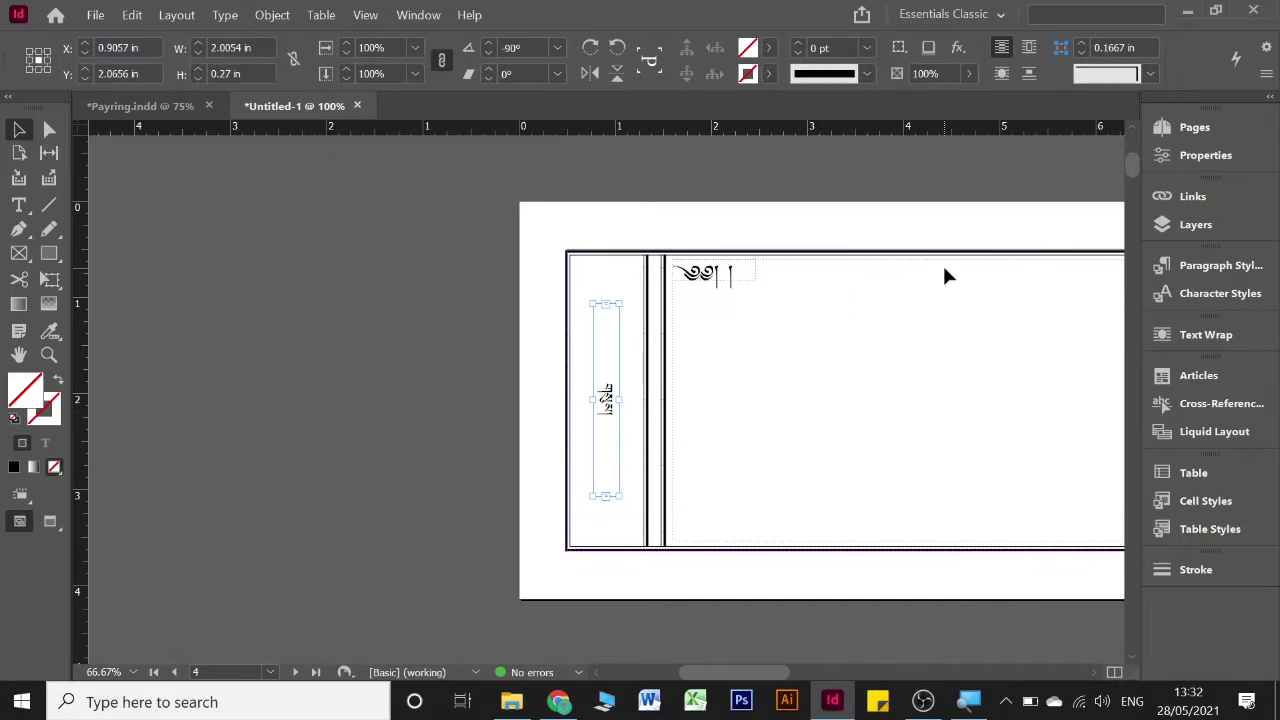
pyautogui.scroll(10, 946, 275)
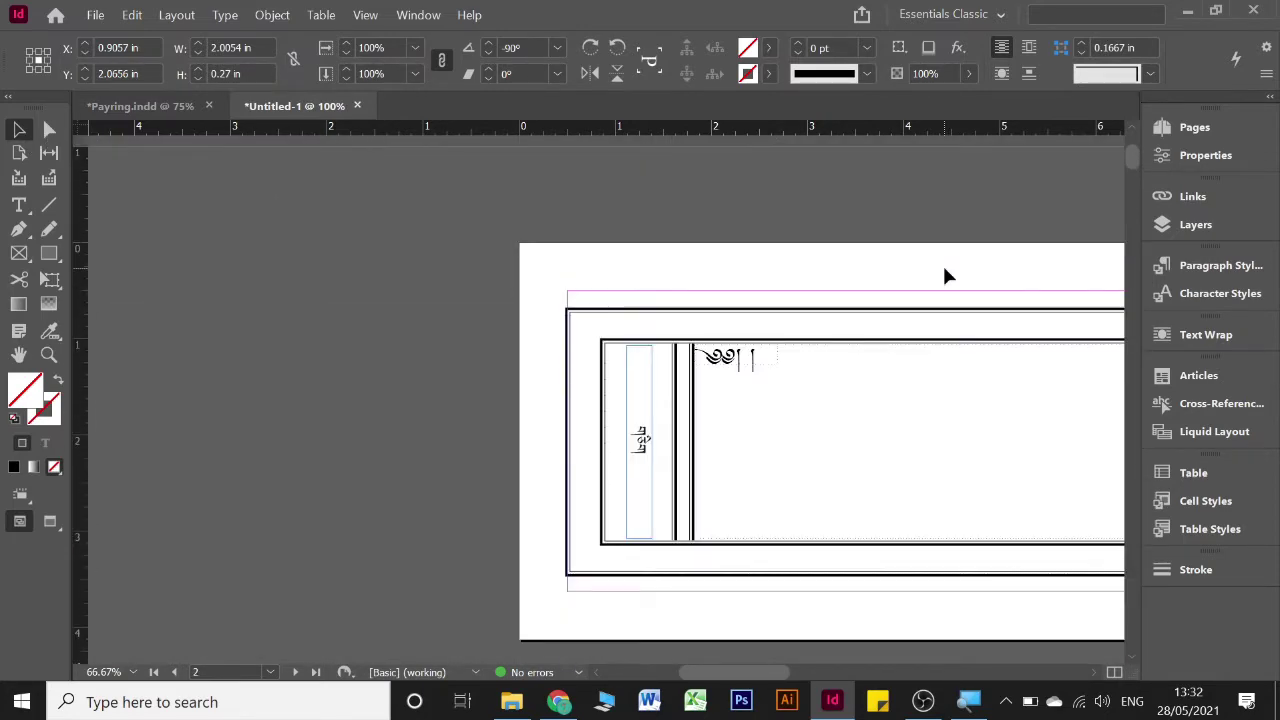
pyautogui.scroll(2, 946, 275)
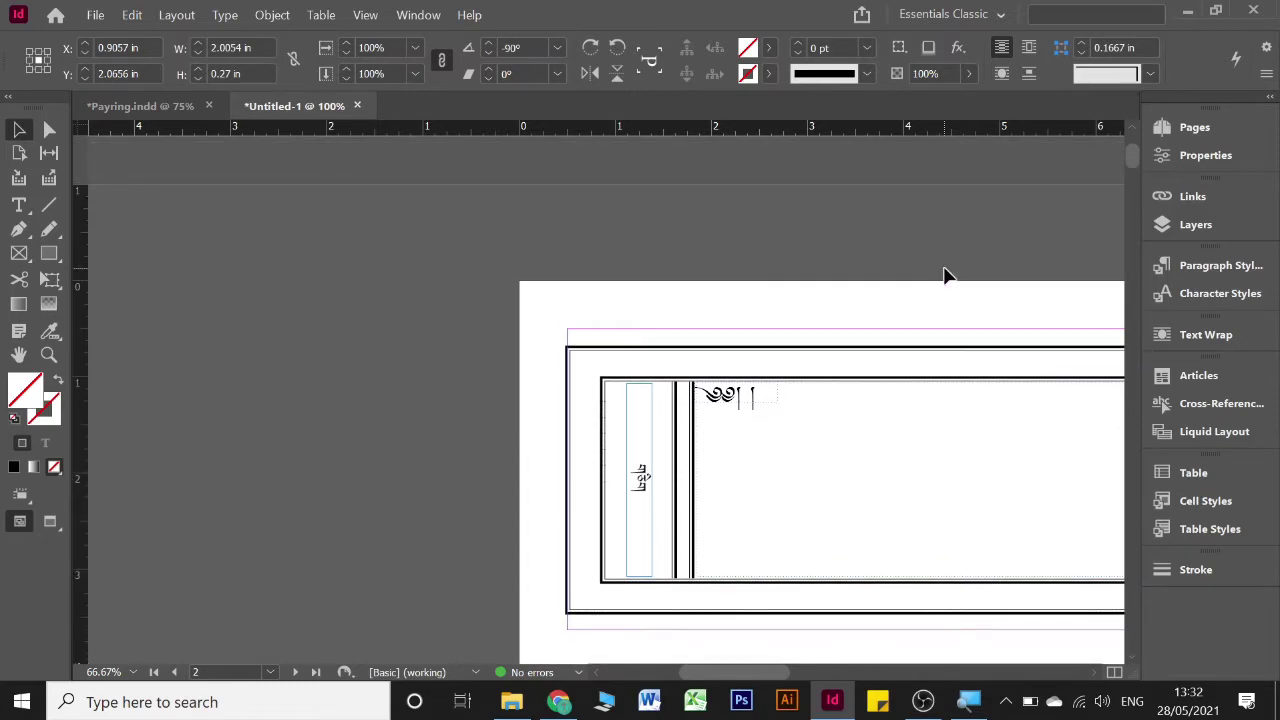
pyautogui.scroll(-5, 946, 275)
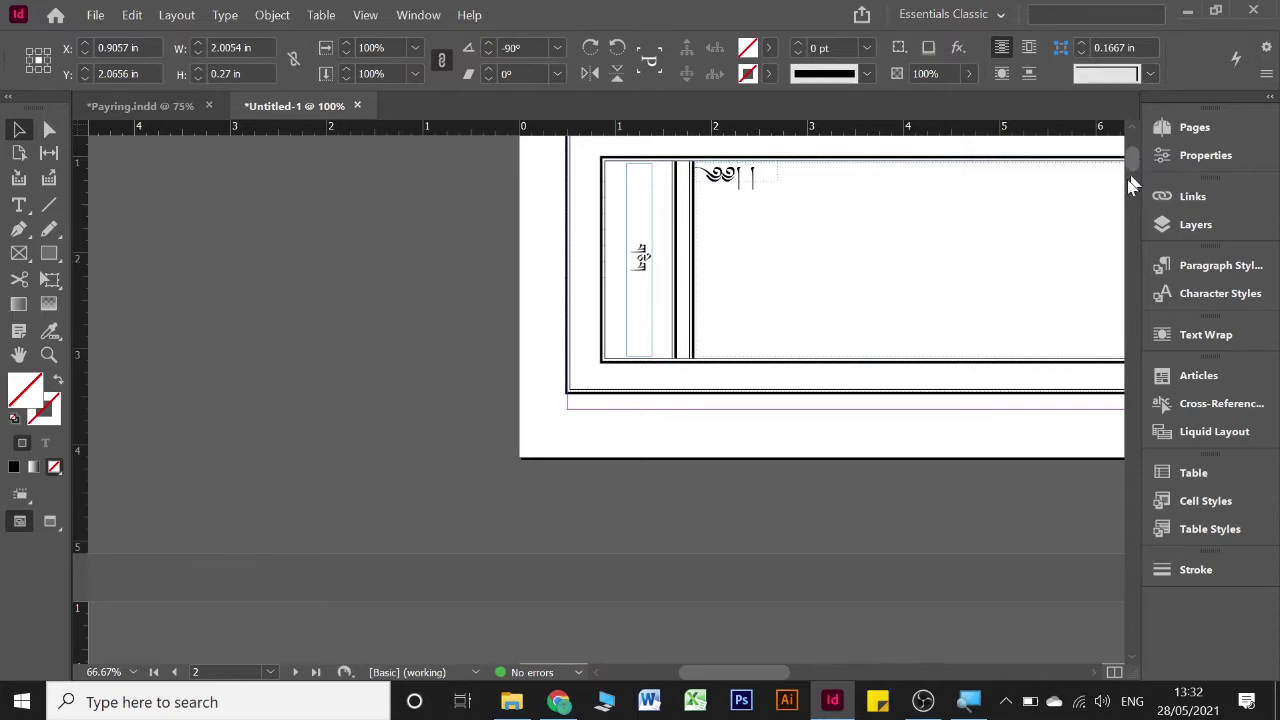
# Start saving the new document and choose the Videos > Youtube > Payring > Document folder as its location
pyautogui.moveTo(755, 672); pyautogui.dragTo(800, 675)
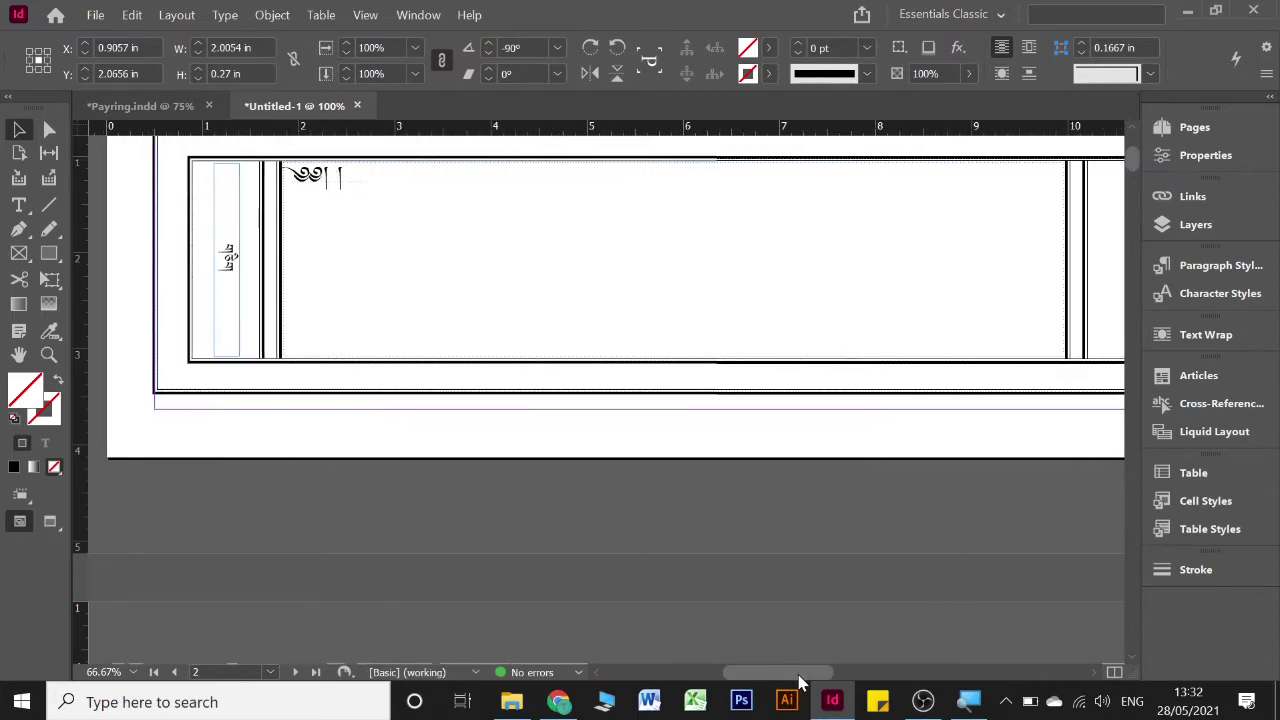
pyautogui.moveTo(1134, 170)
pyautogui.mouseDown()
pyautogui.moveTo(1134, 149)
pyautogui.moveTo(1132, 190)
pyautogui.mouseUp()
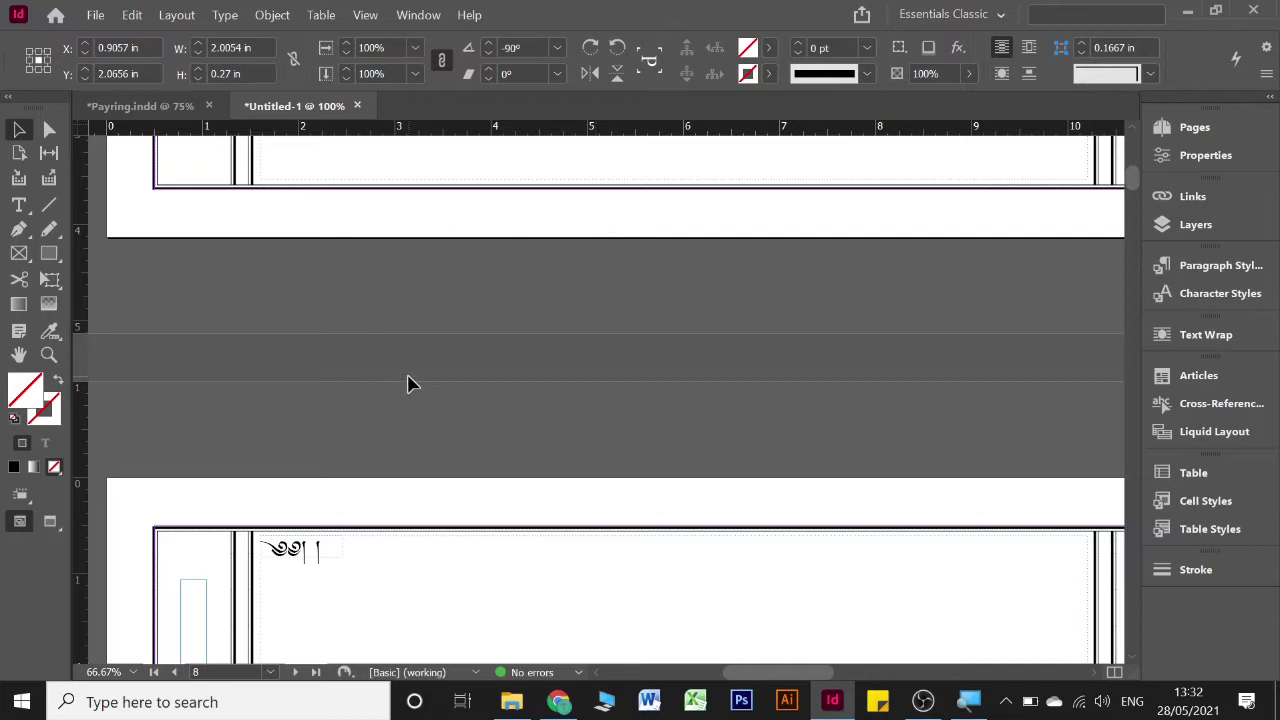
pyautogui.click(96, 16)
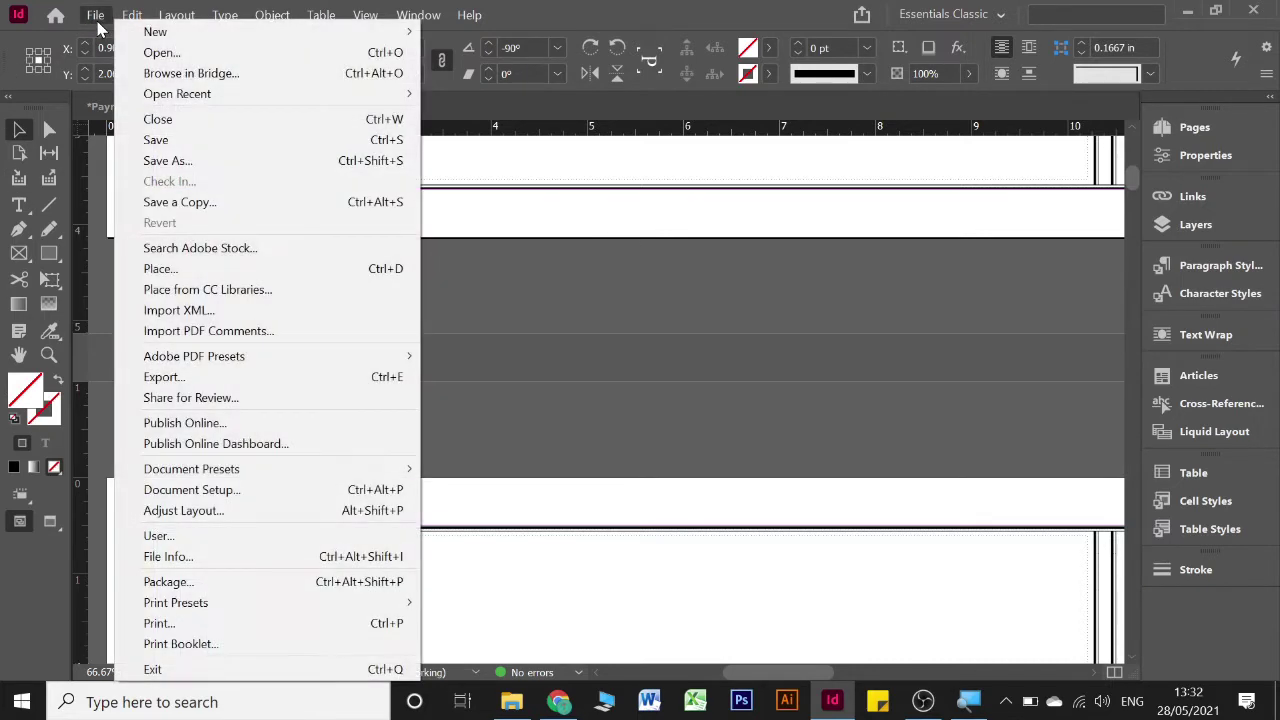
pyautogui.click(213, 140)
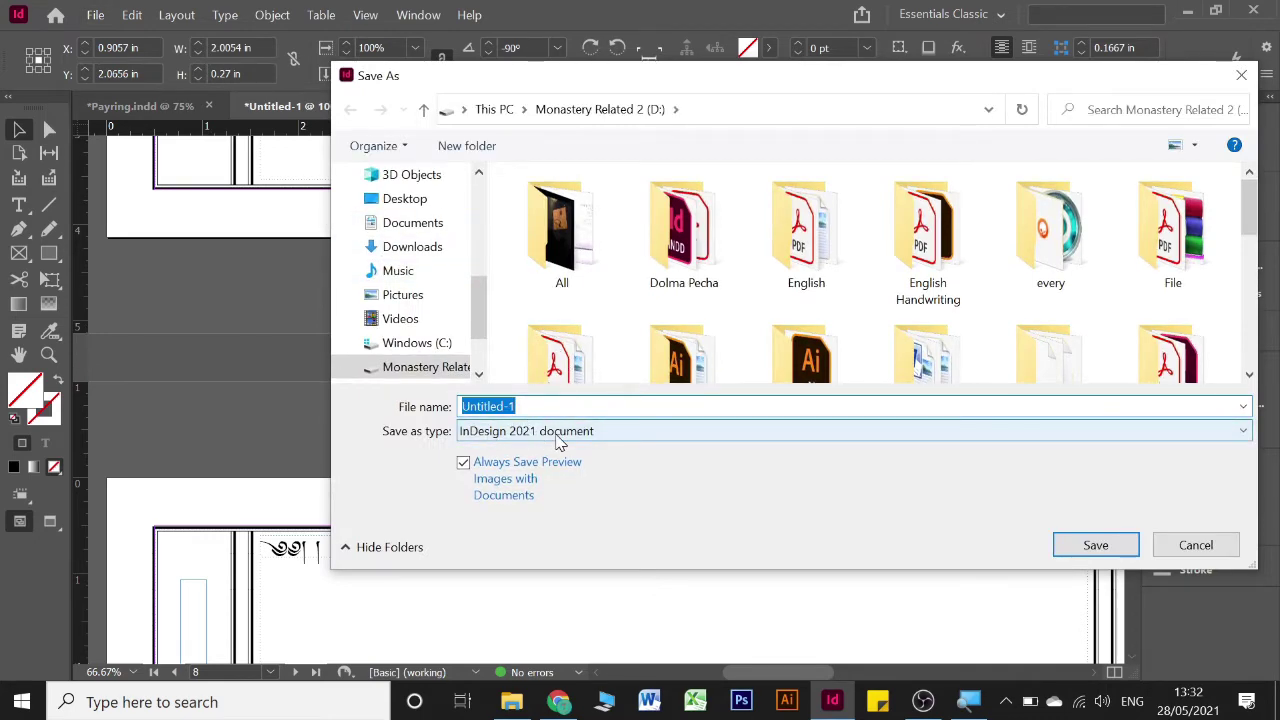
pyautogui.click(432, 327)
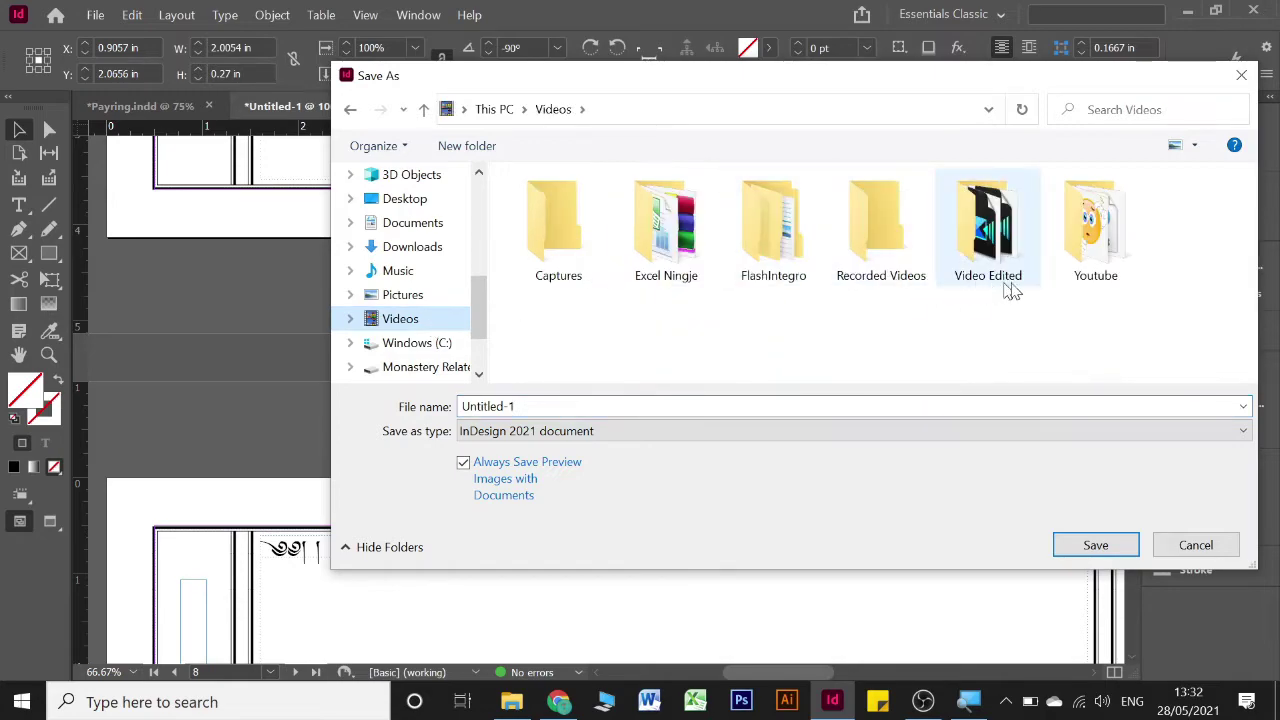
pyautogui.click(1088, 275)
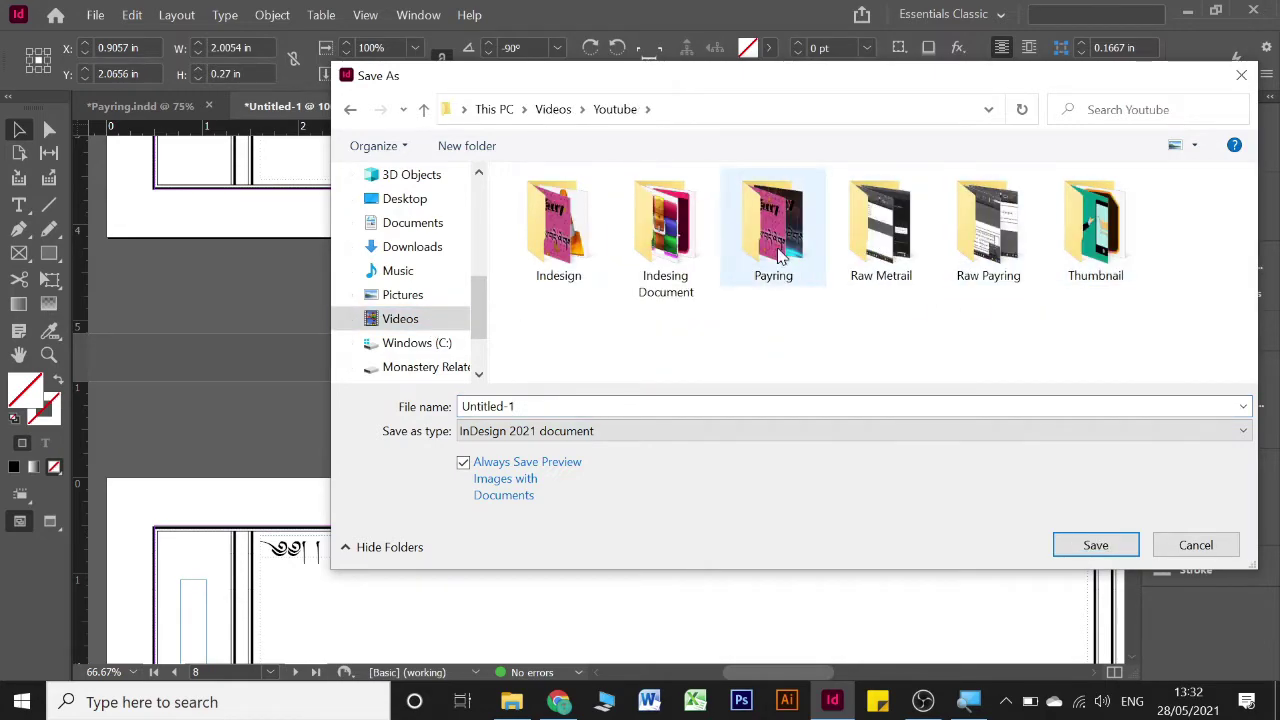
pyautogui.doubleClick(779, 254)
pyautogui.doubleClick(554, 228)
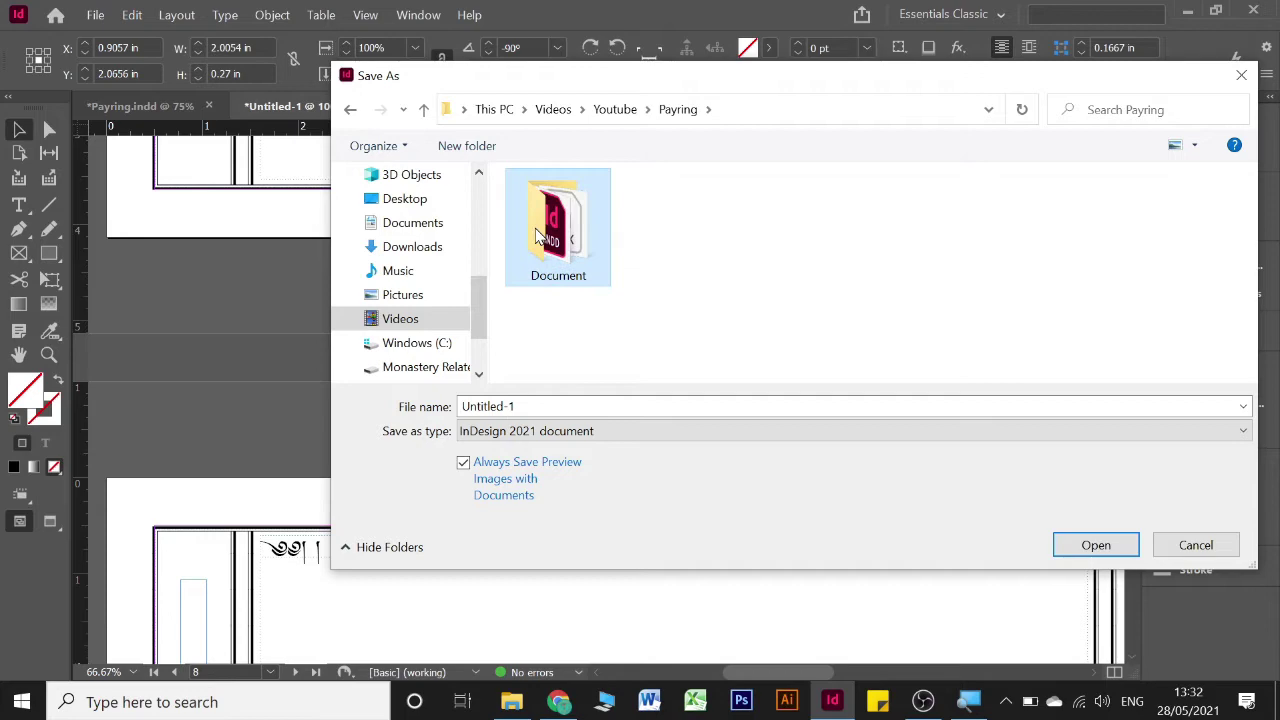
# Name the file "Payring template" and save it as an InDesign 2021 template
pyautogui.click(549, 401)
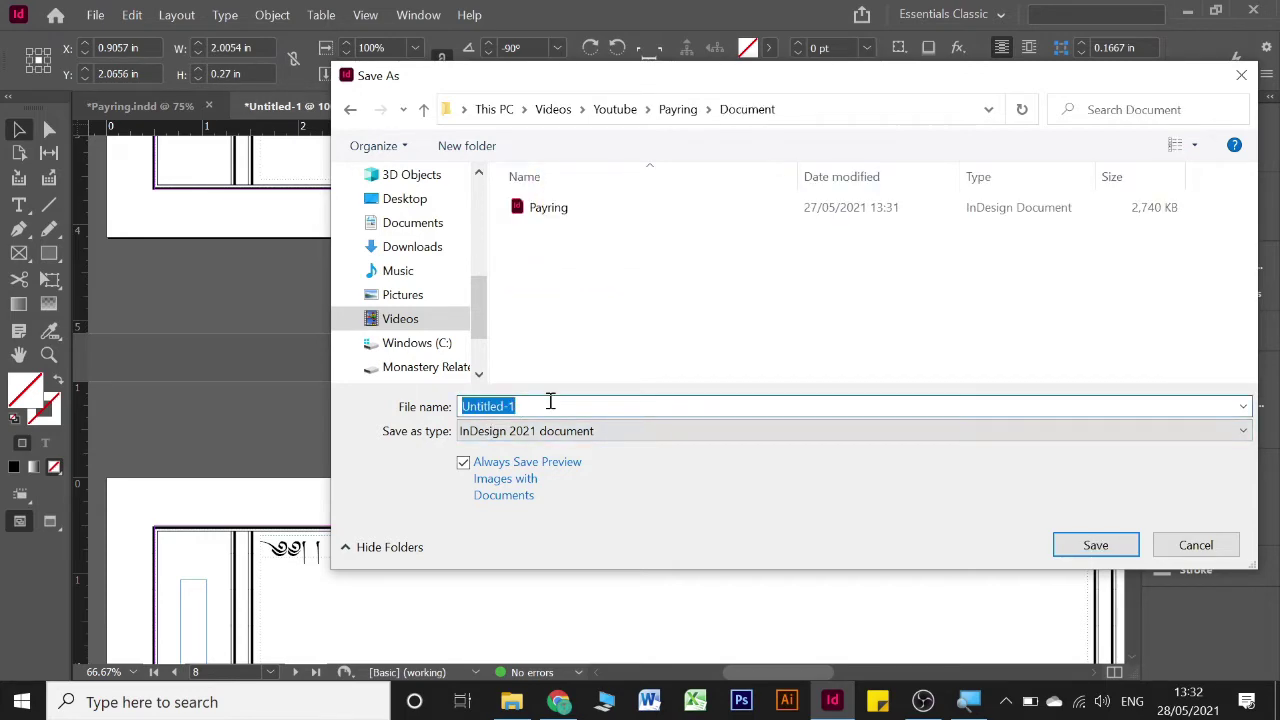
pyautogui.write('Pay')
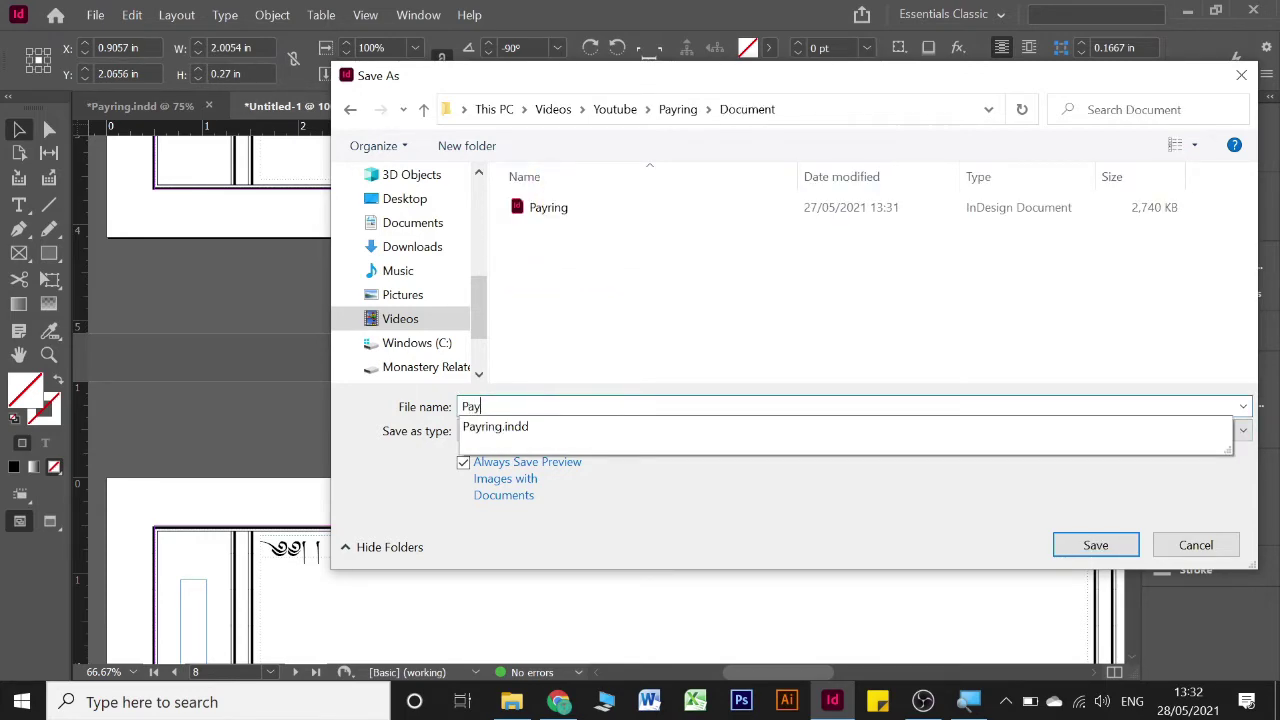
pyautogui.write('ring tem')
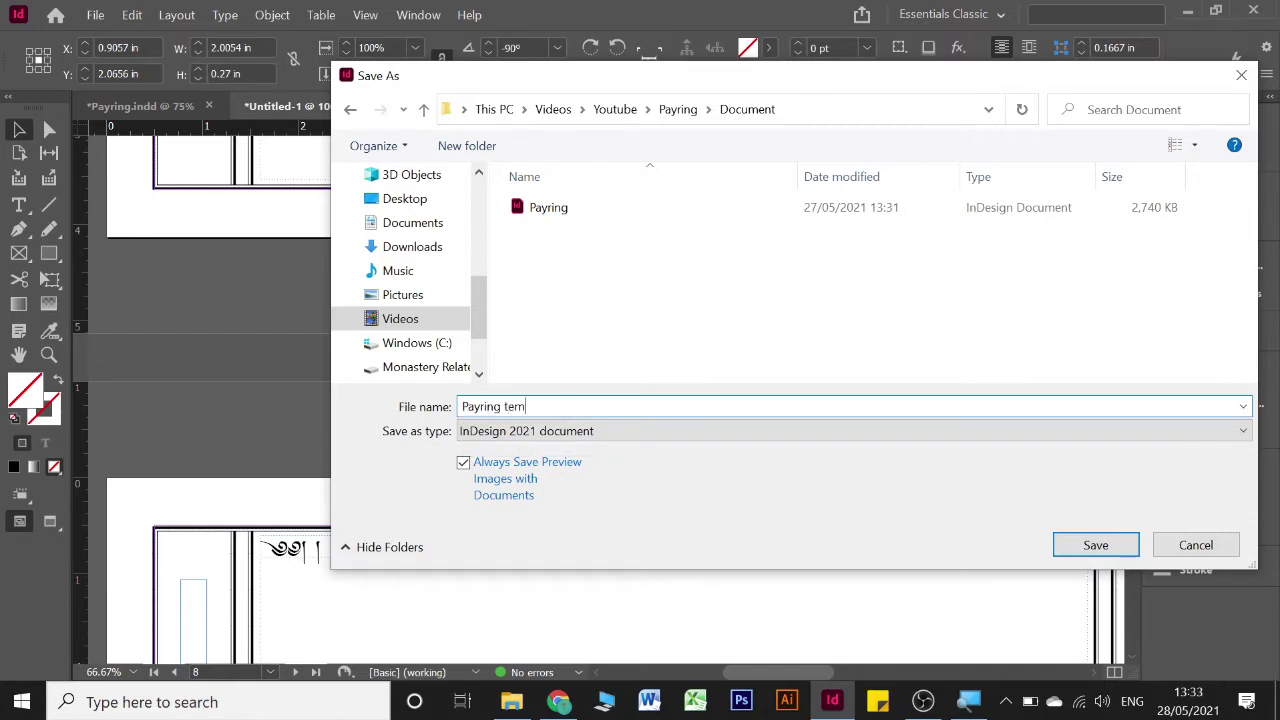
pyautogui.write('plat')
pyautogui.press('BackSpace')
pyautogui.press('BackSpace')
pyautogui.write('la')
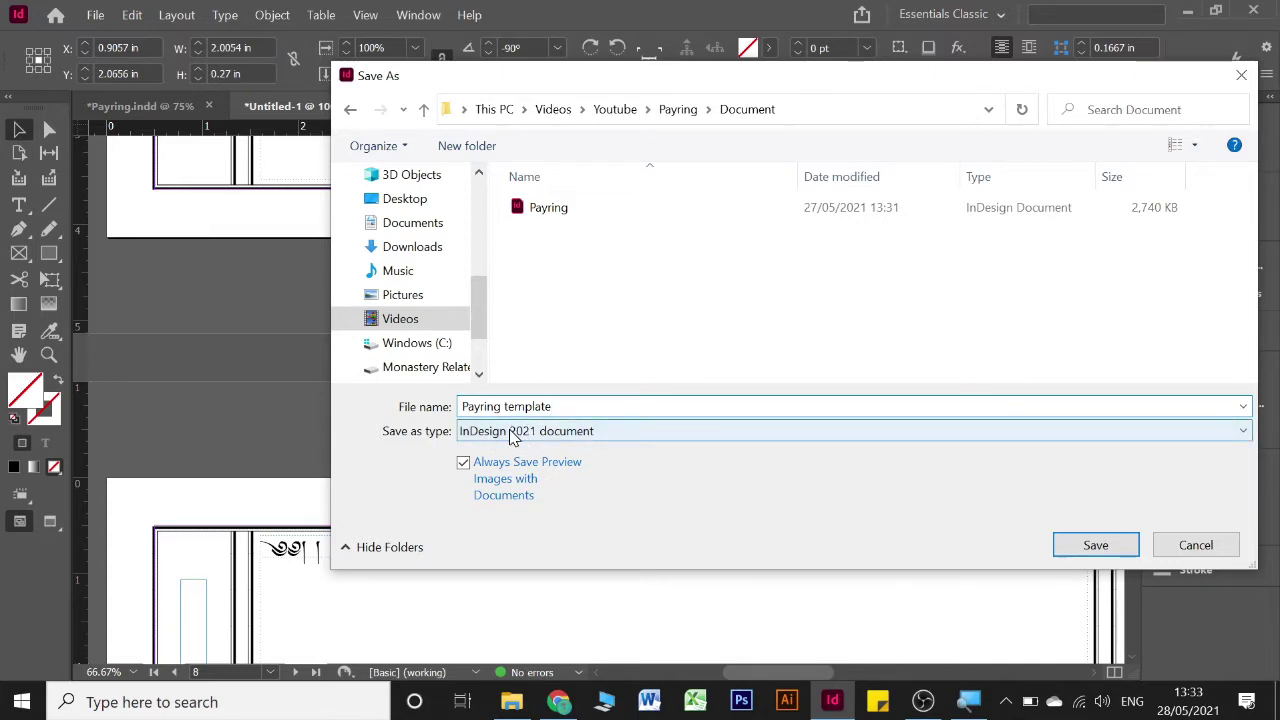
pyautogui.click(539, 440)
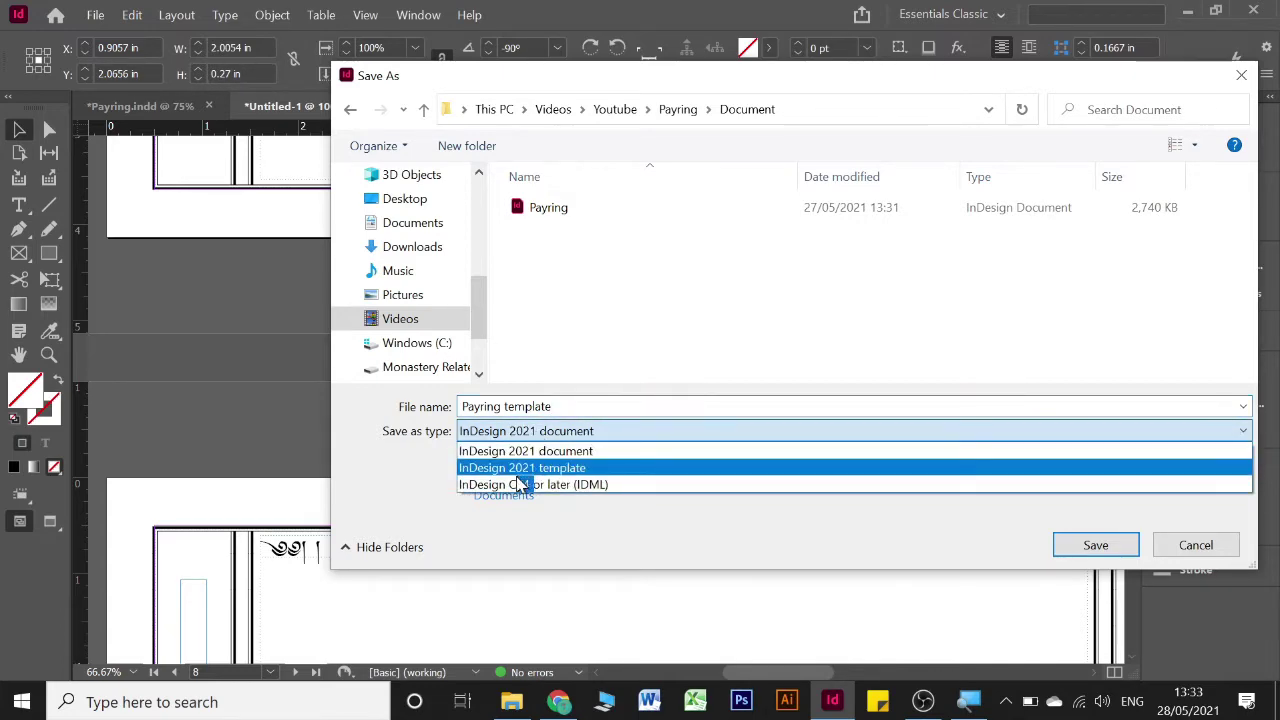
pyautogui.click(579, 470)
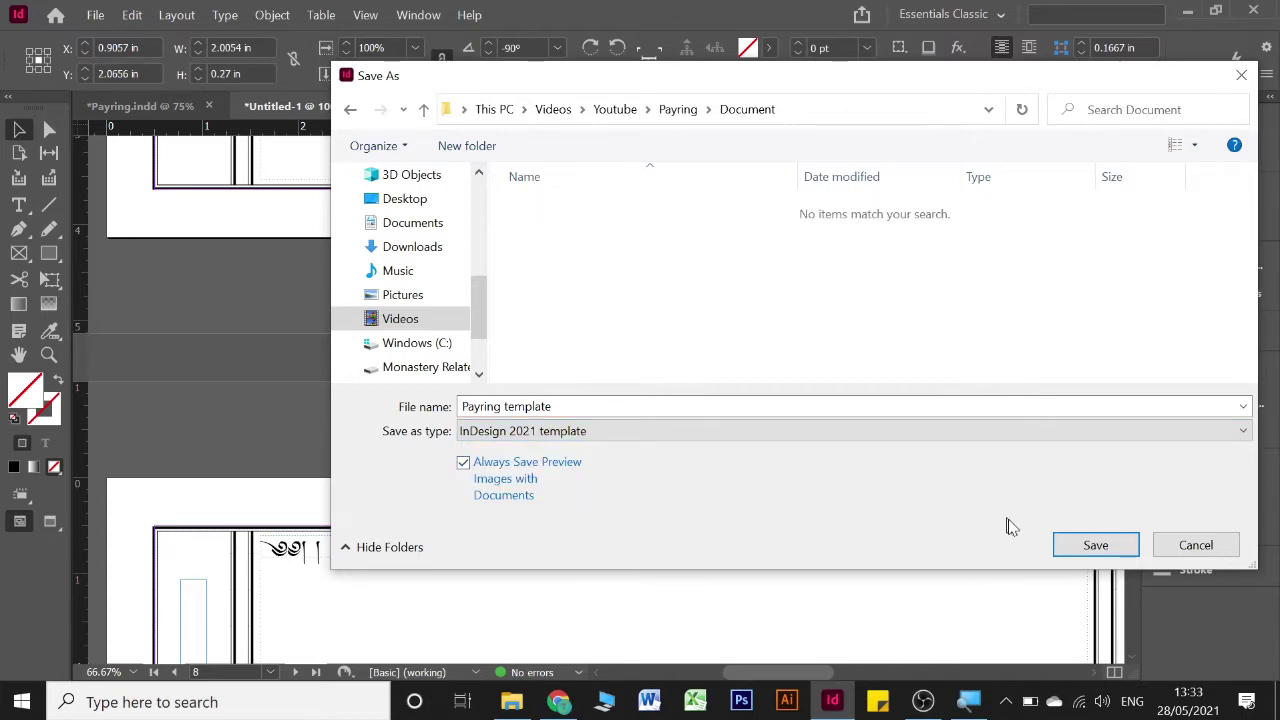
pyautogui.click(1096, 546)
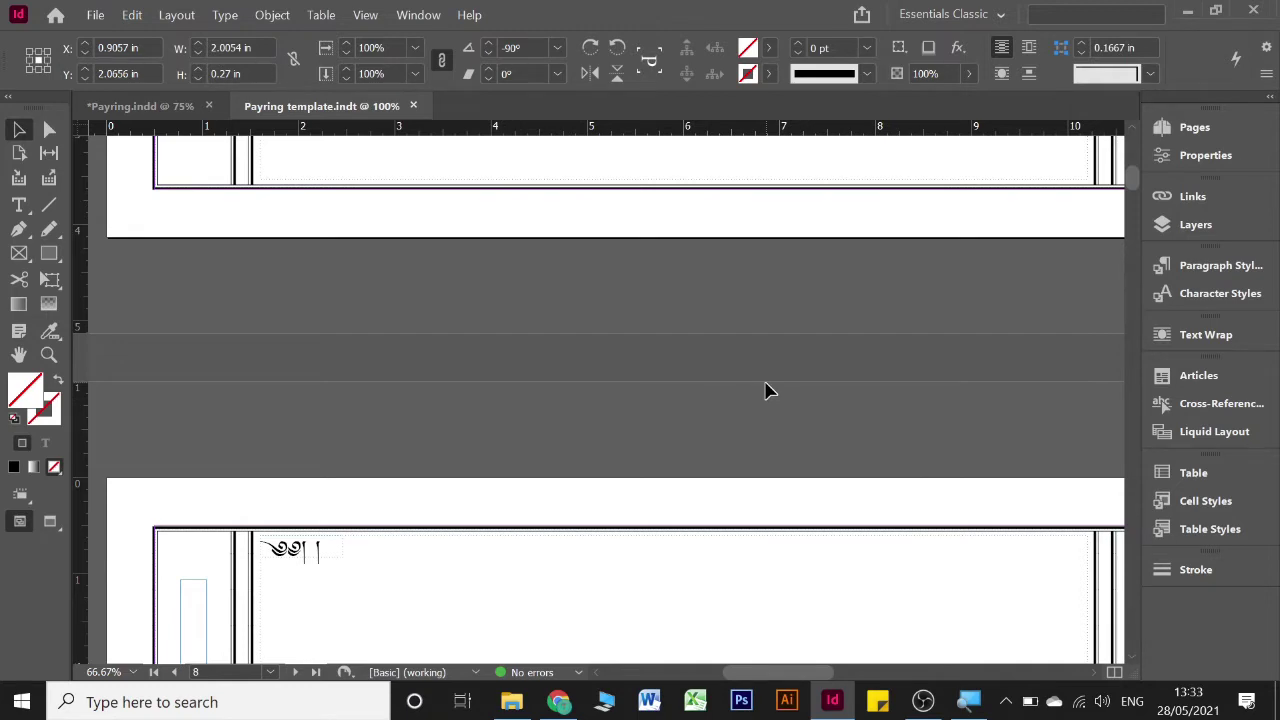
# Switch to File Explorer, open a new document from the Payring template file, and check its pages 8 and 2
pyautogui.click(511, 702)
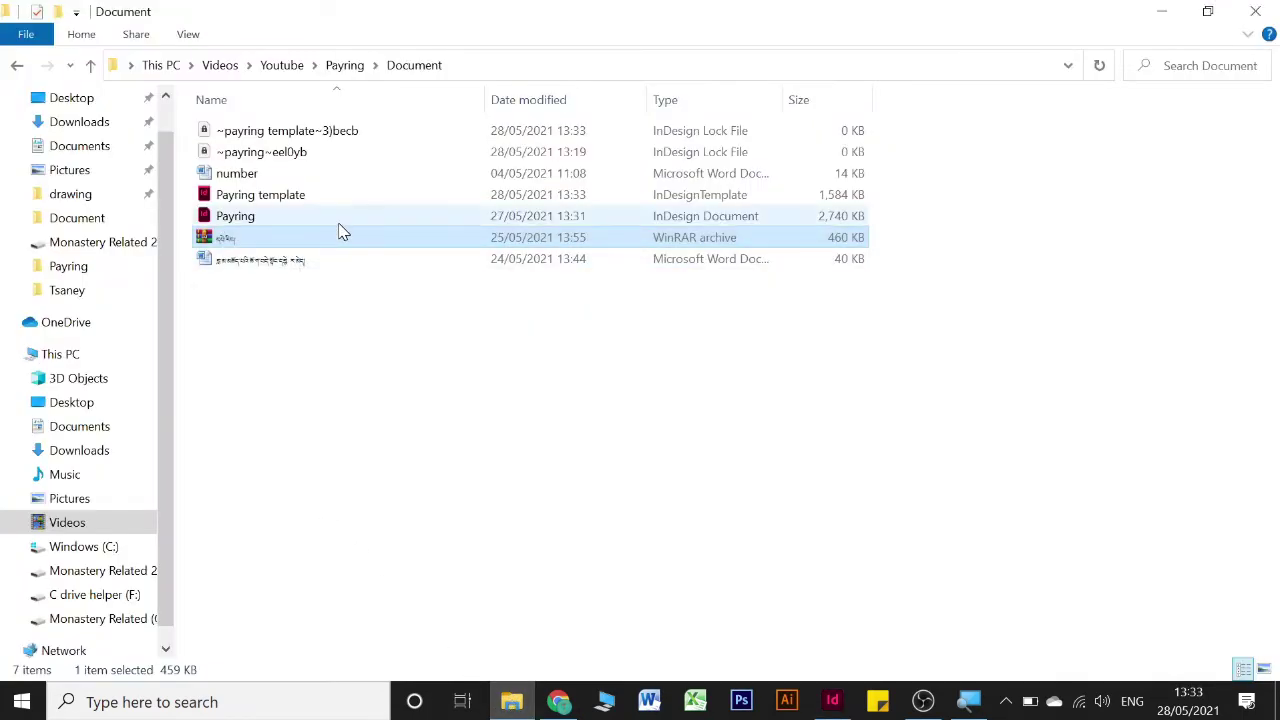
pyautogui.doubleClick(349, 204)
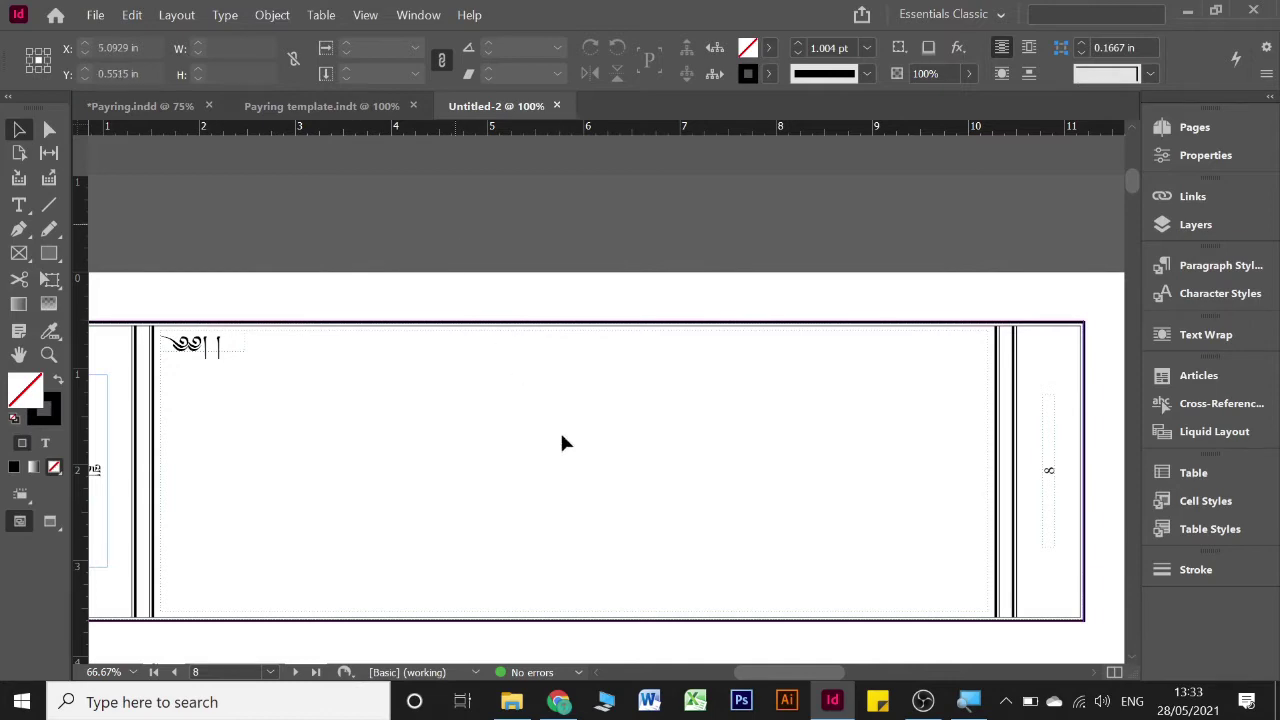
pyautogui.moveTo(755, 680); pyautogui.dragTo(738, 680)
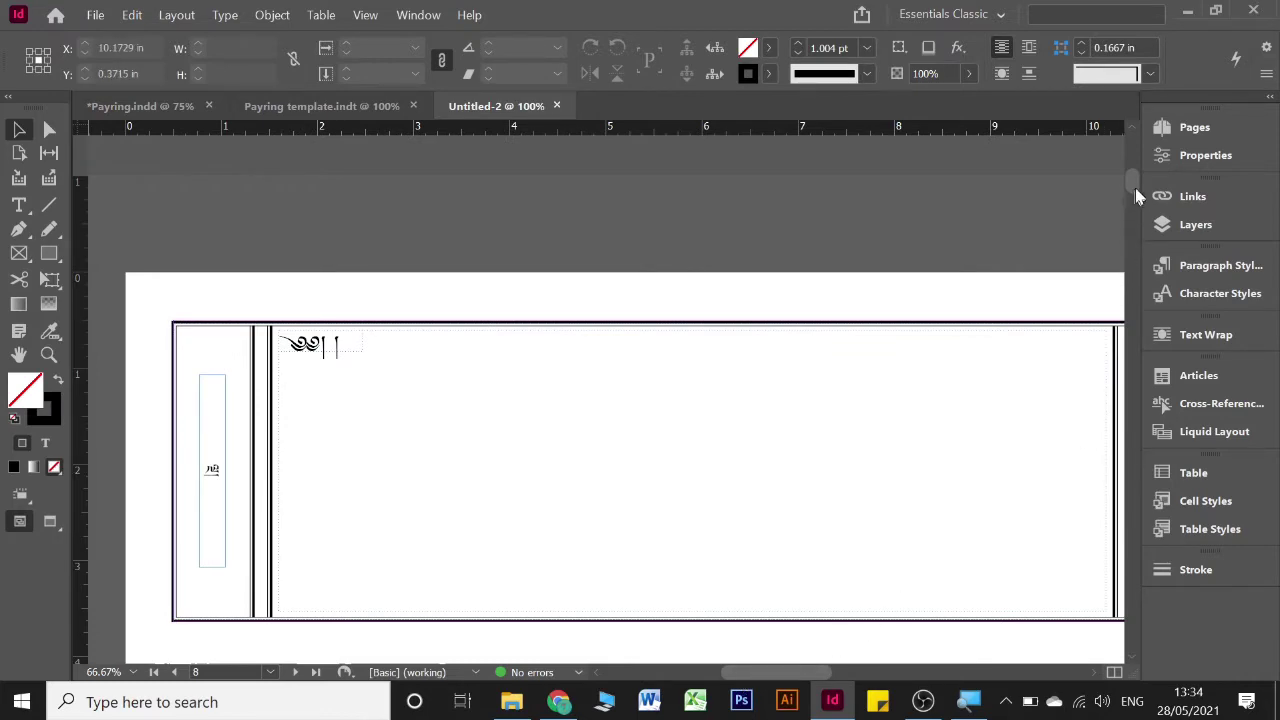
pyautogui.moveTo(1134, 176); pyautogui.dragTo(1132, 150)
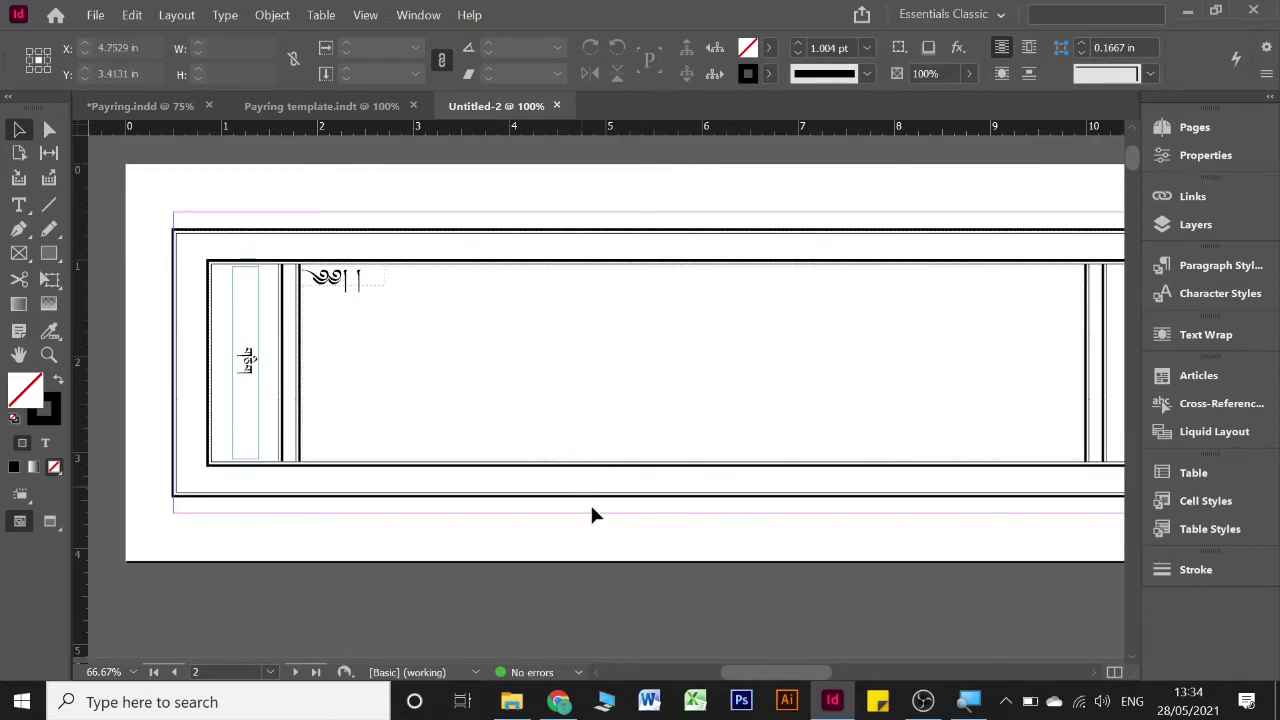
# Try activating the main text frame on page 2, undo it, and close the untitled document
pyautogui.click(453, 320)
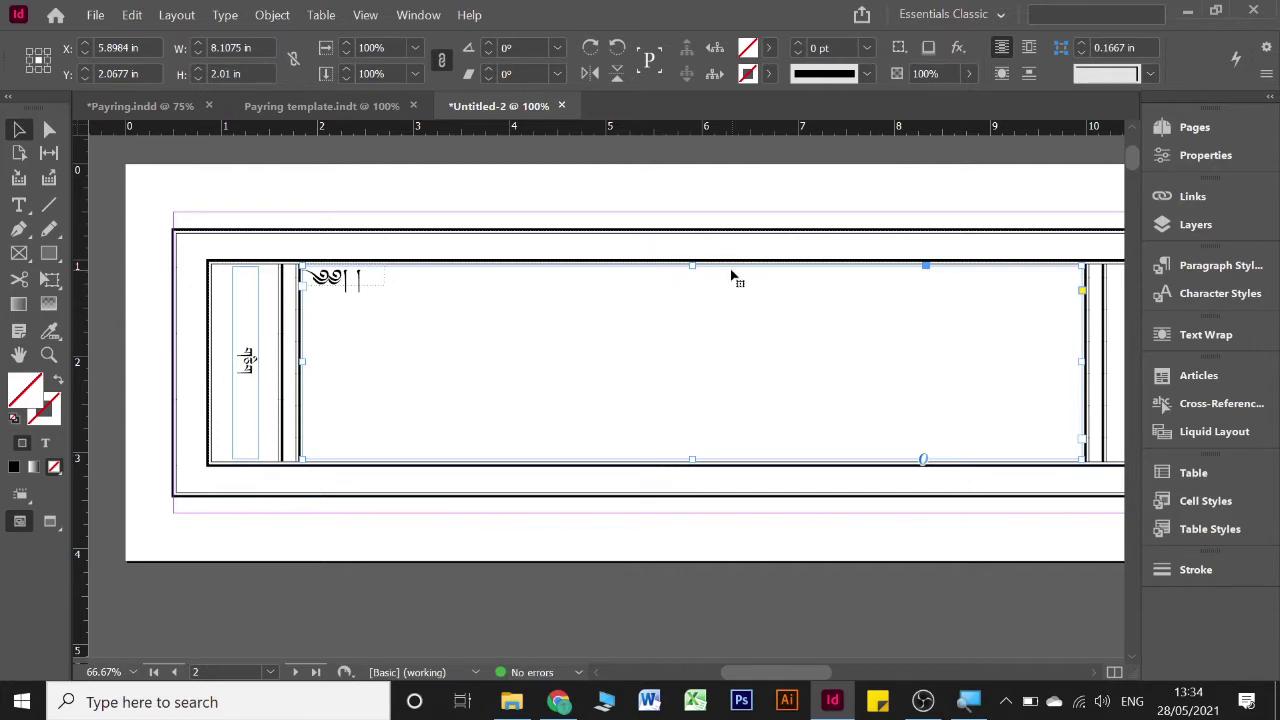
pyautogui.hotkey('ctrl', 'z')
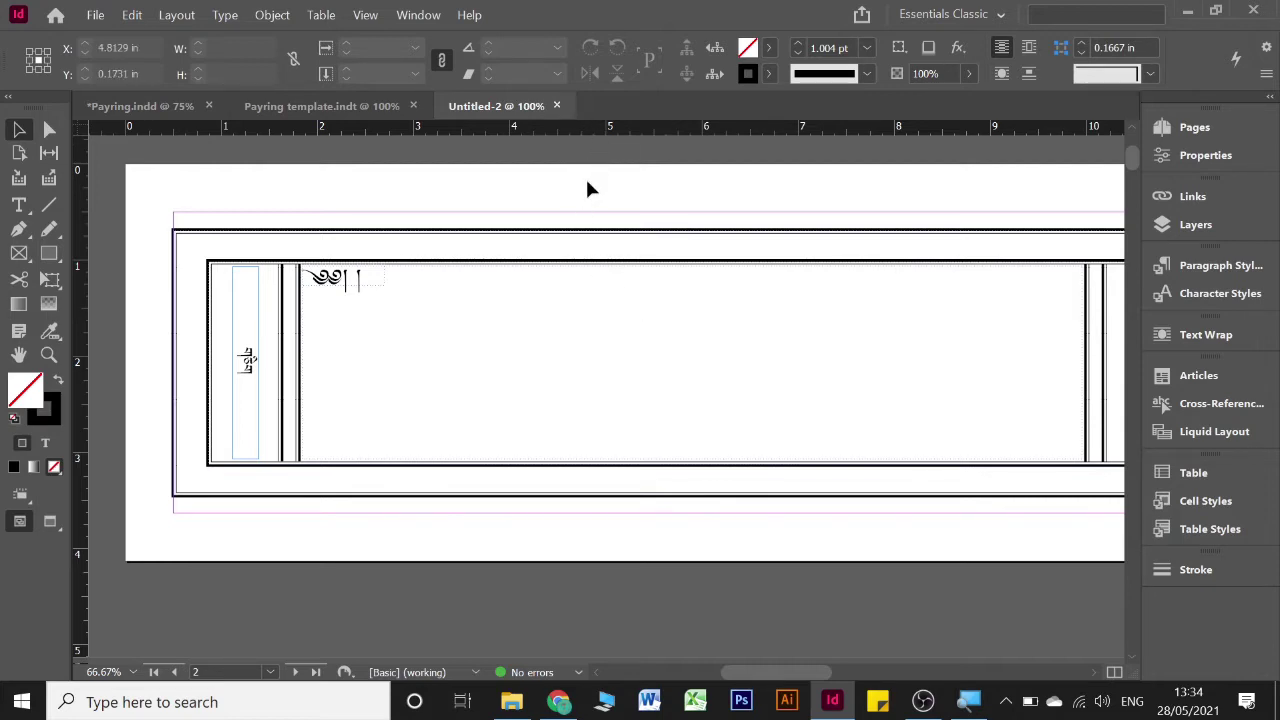
pyautogui.click(557, 106)
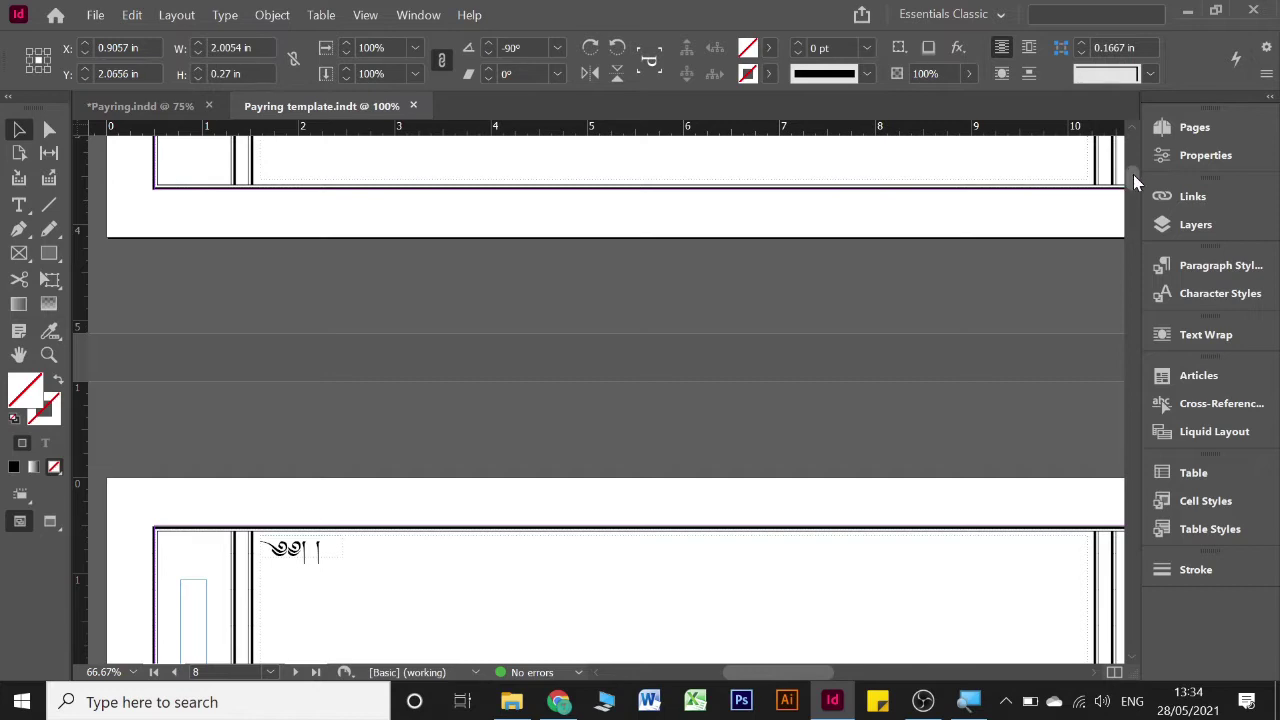
pyautogui.moveTo(1133, 174); pyautogui.dragTo(1135, 162)
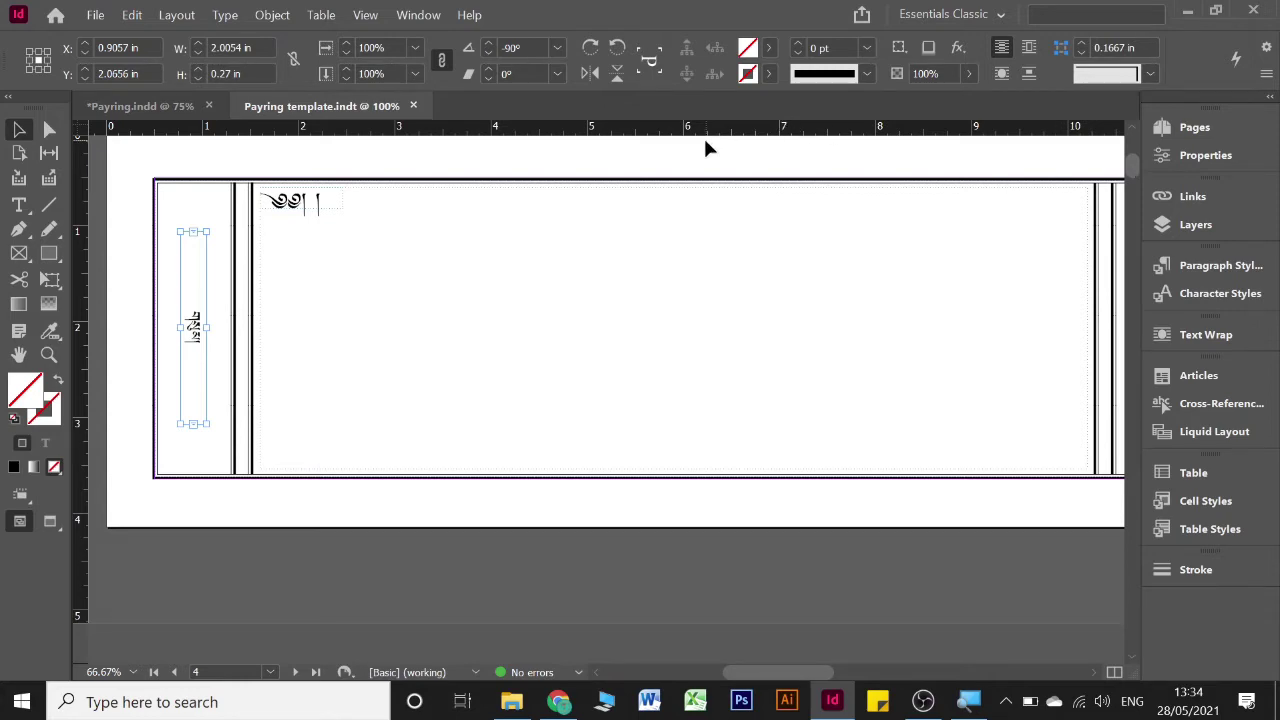
pyautogui.click(524, 706)
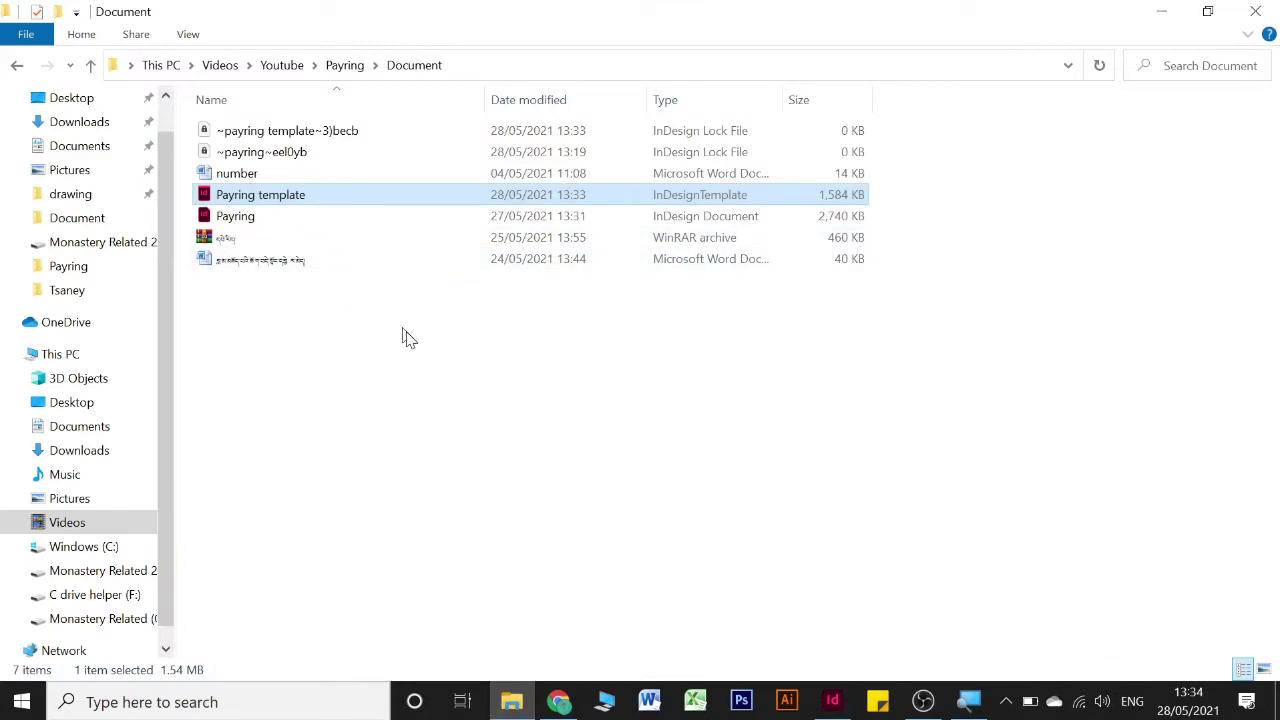
pyautogui.click(558, 702)
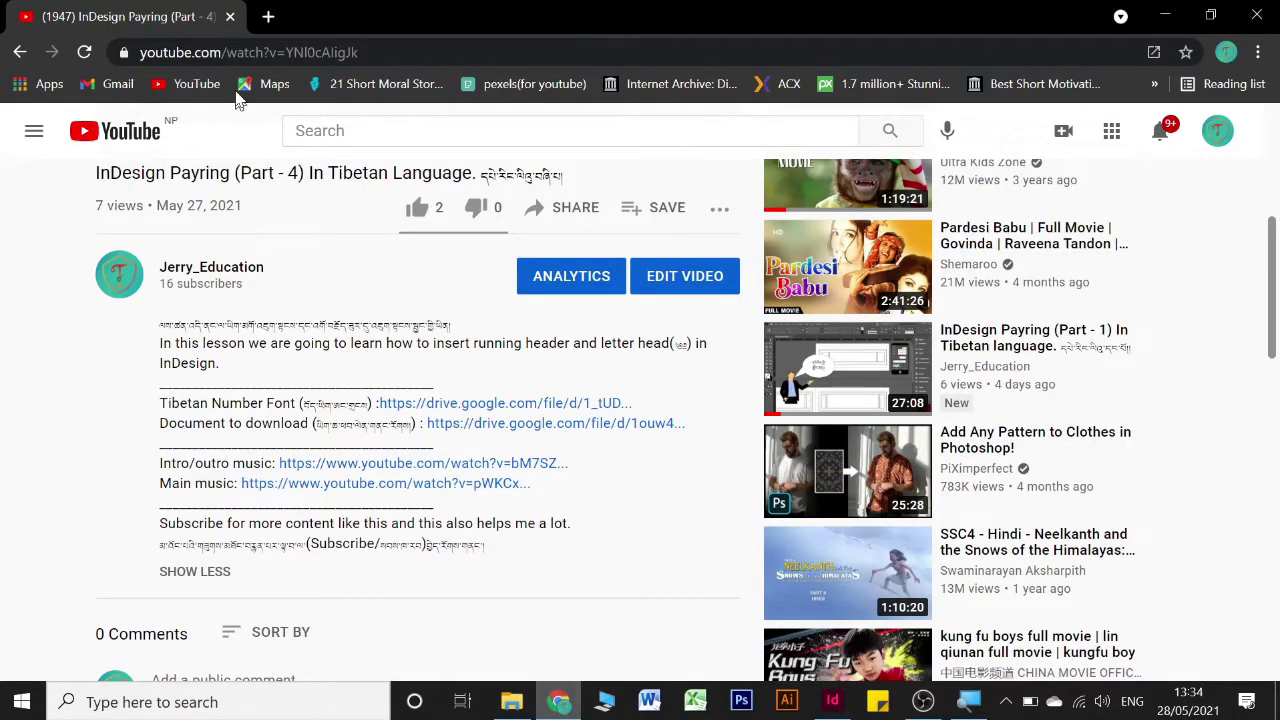
pyautogui.click(838, 704)
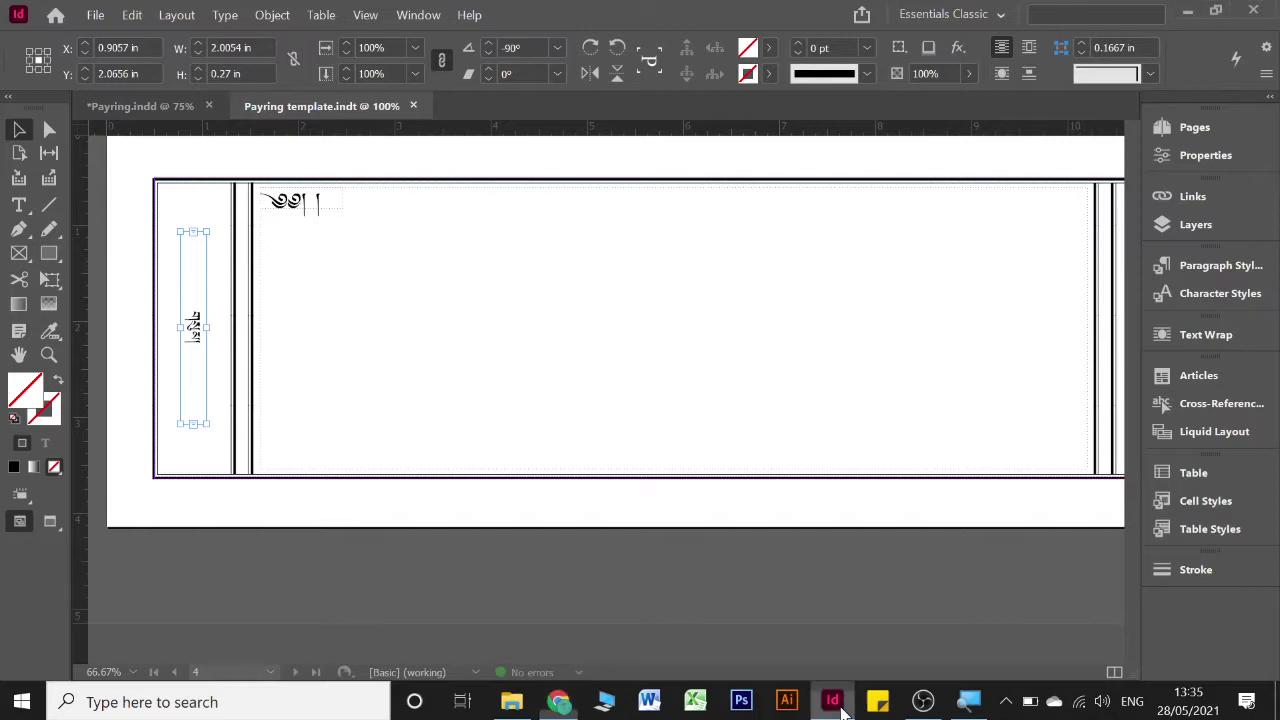
# Switch to the Payring.indd document and save its changes
pyautogui.click(112, 108)
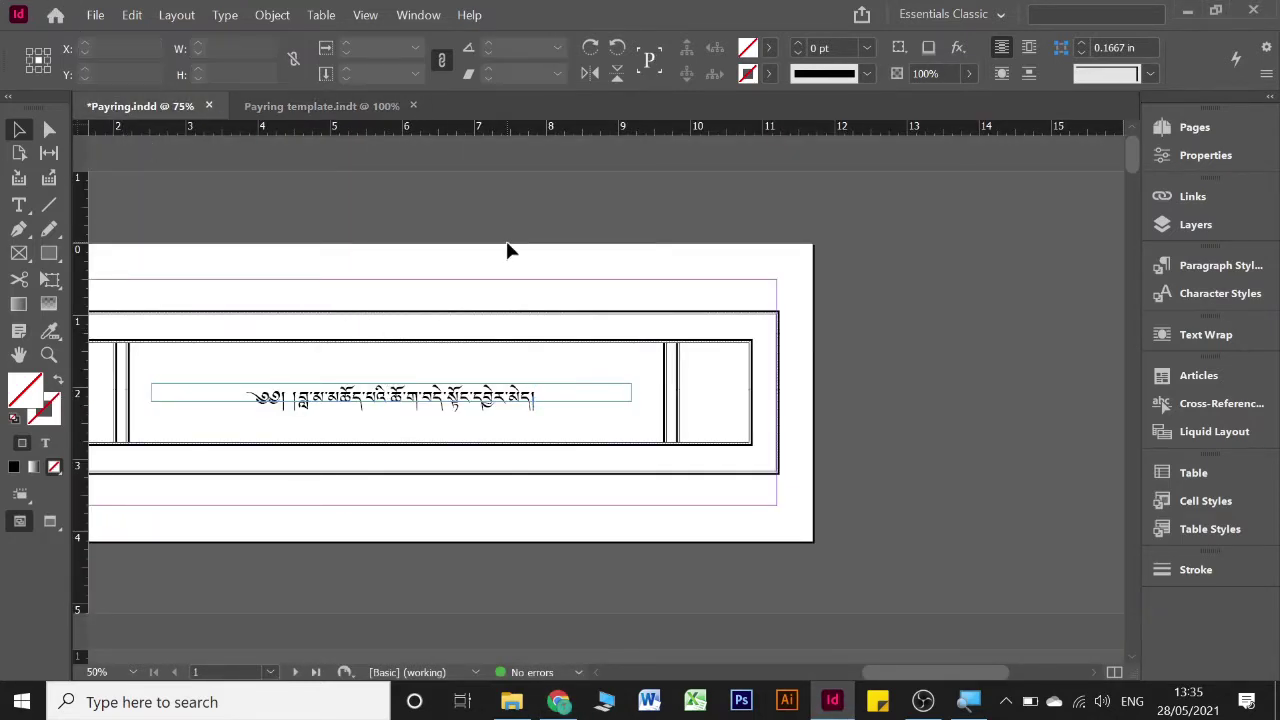
pyautogui.click(508, 250)
pyautogui.hotkey('ctrl', 's')
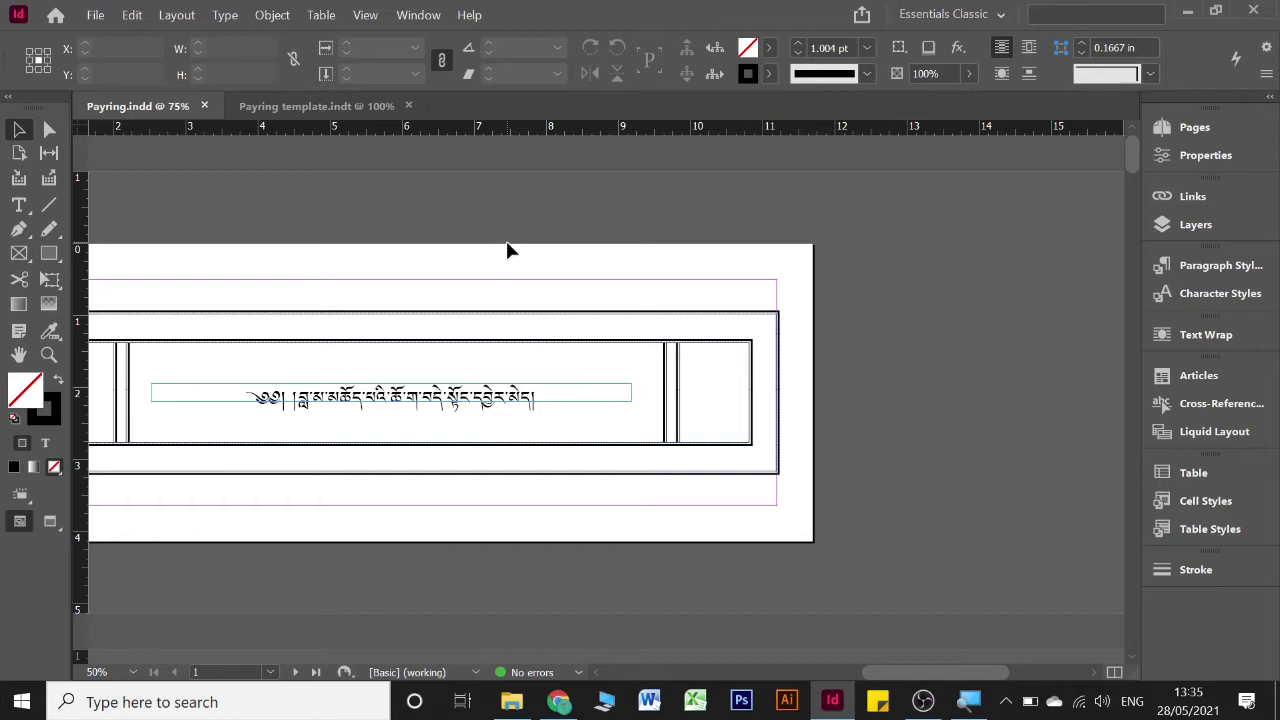
# Start exporting the Payring document and choose the Videos > Youtube > Payring > Document folder as the destination
pyautogui.click(99, 17)
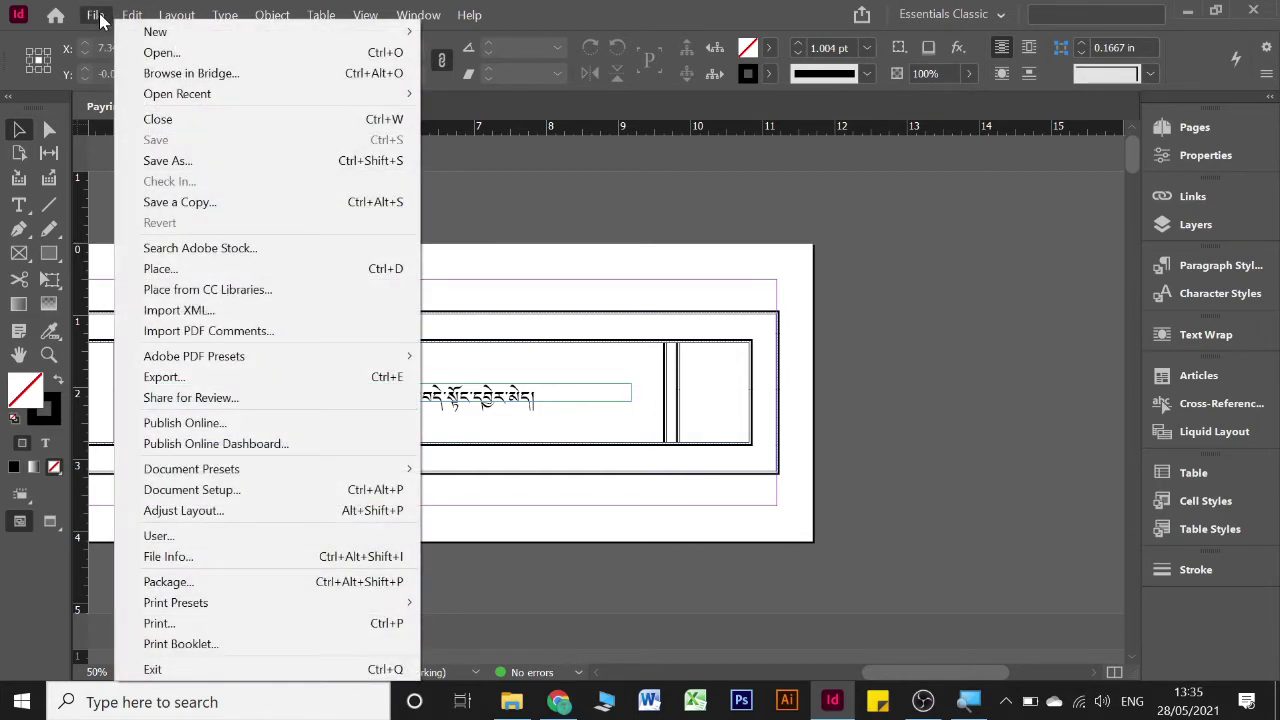
pyautogui.click(158, 379)
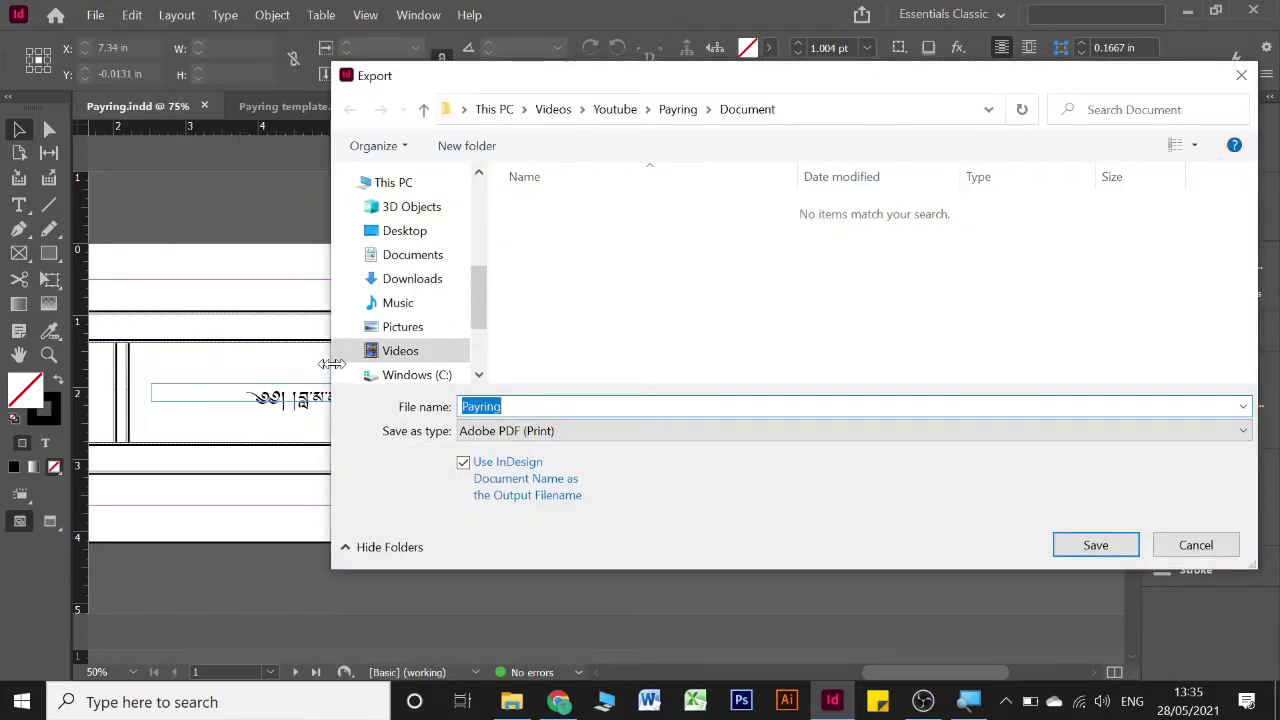
pyautogui.click(399, 350)
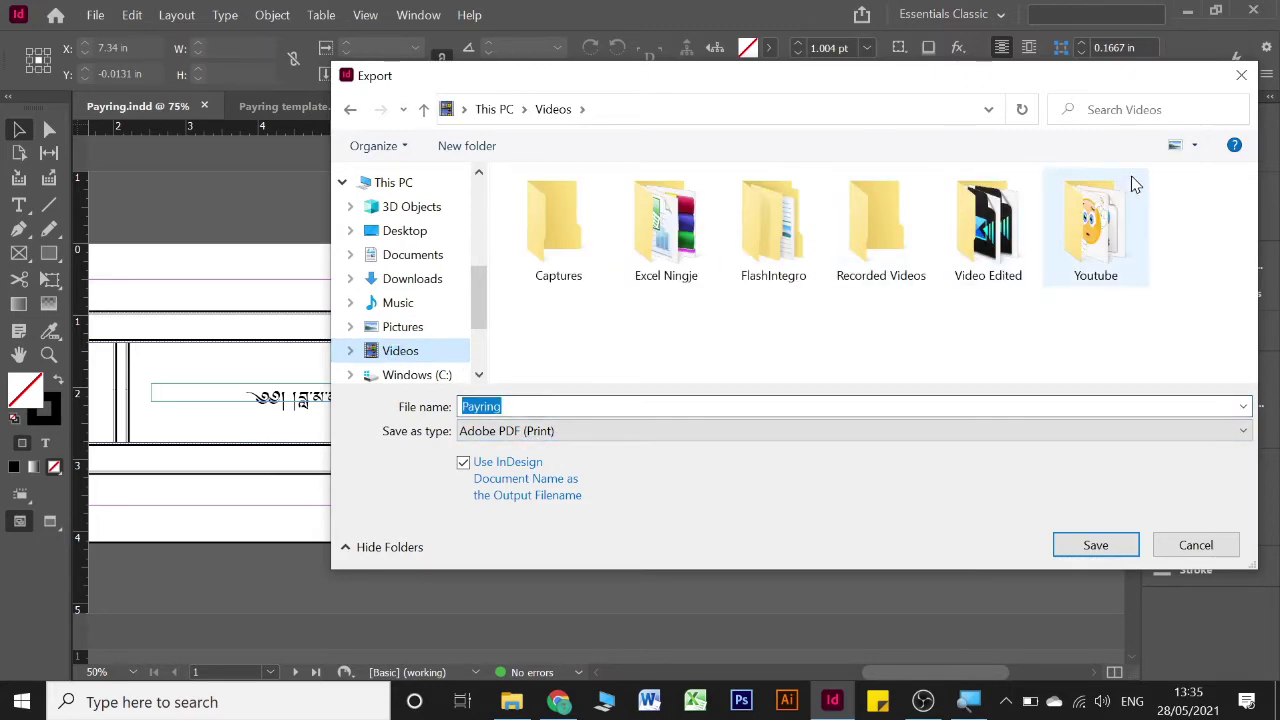
pyautogui.click(1106, 210)
pyautogui.doubleClick(1106, 210)
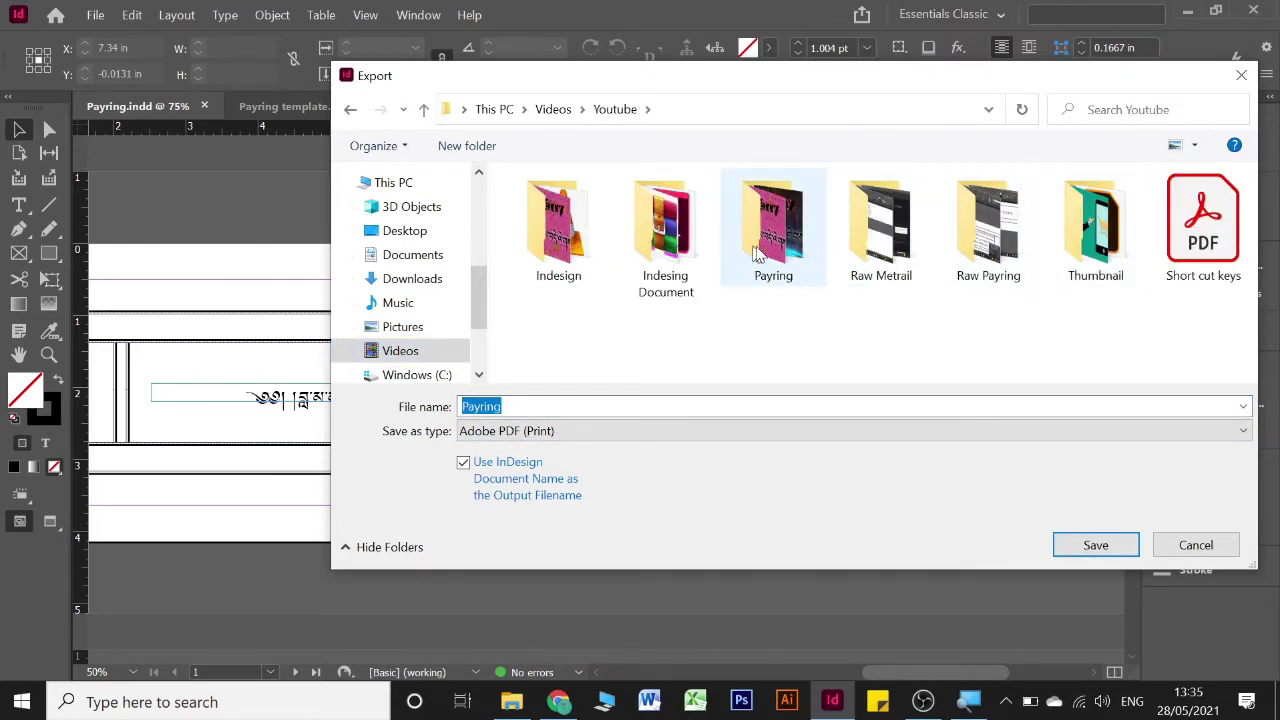
pyautogui.click(784, 255)
pyautogui.doubleClick(784, 255)
pyautogui.click(566, 240)
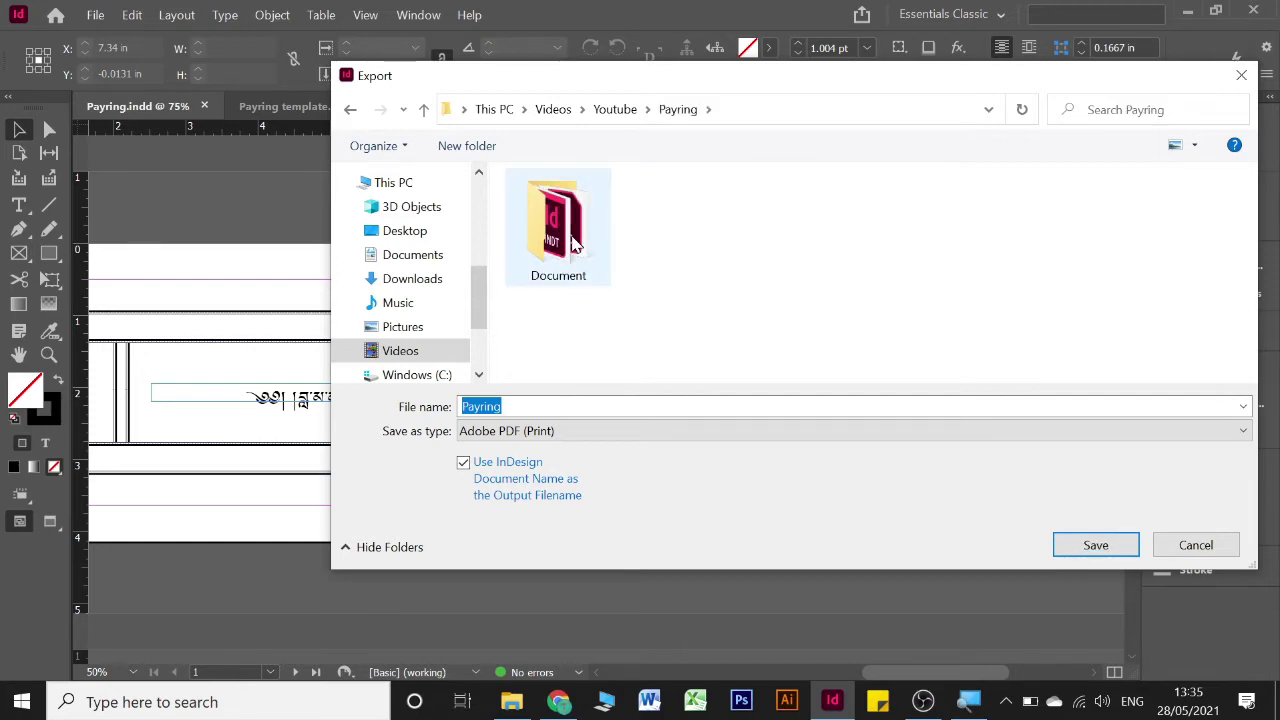
pyautogui.doubleClick(566, 240)
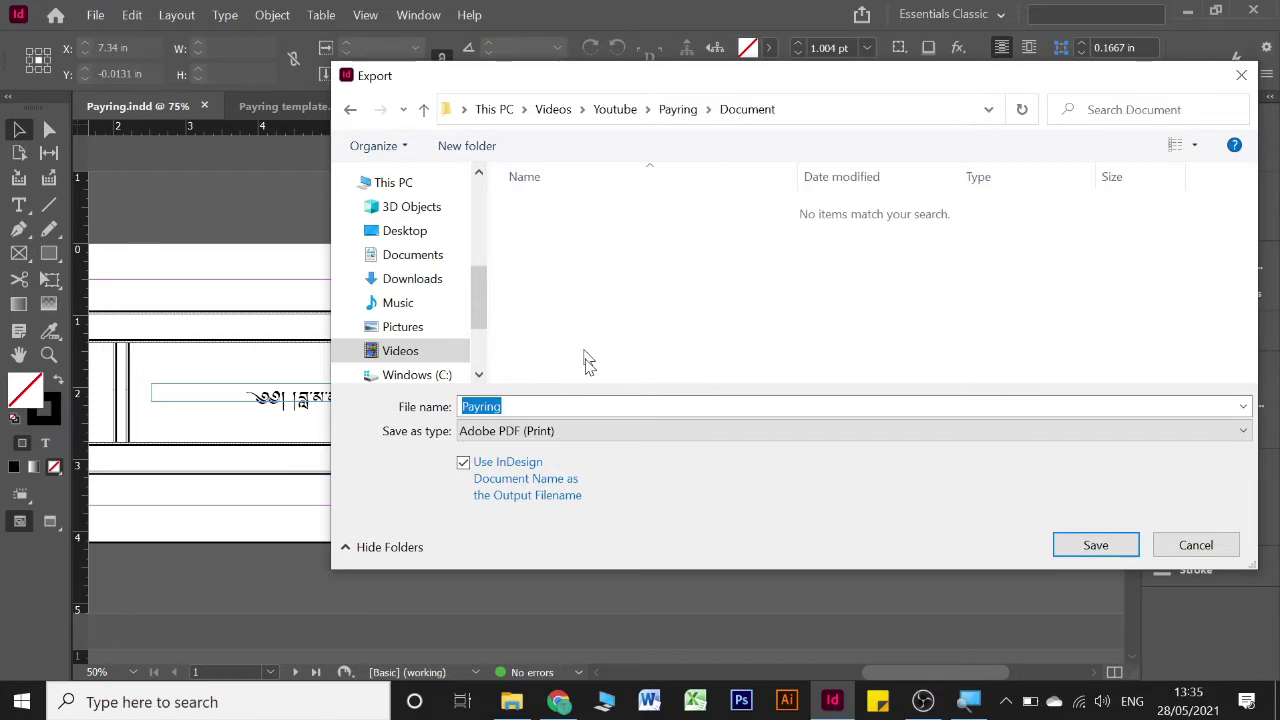
# Set the export format to Adobe PDF (Print) and save under the file name Payring
pyautogui.click(532, 431)
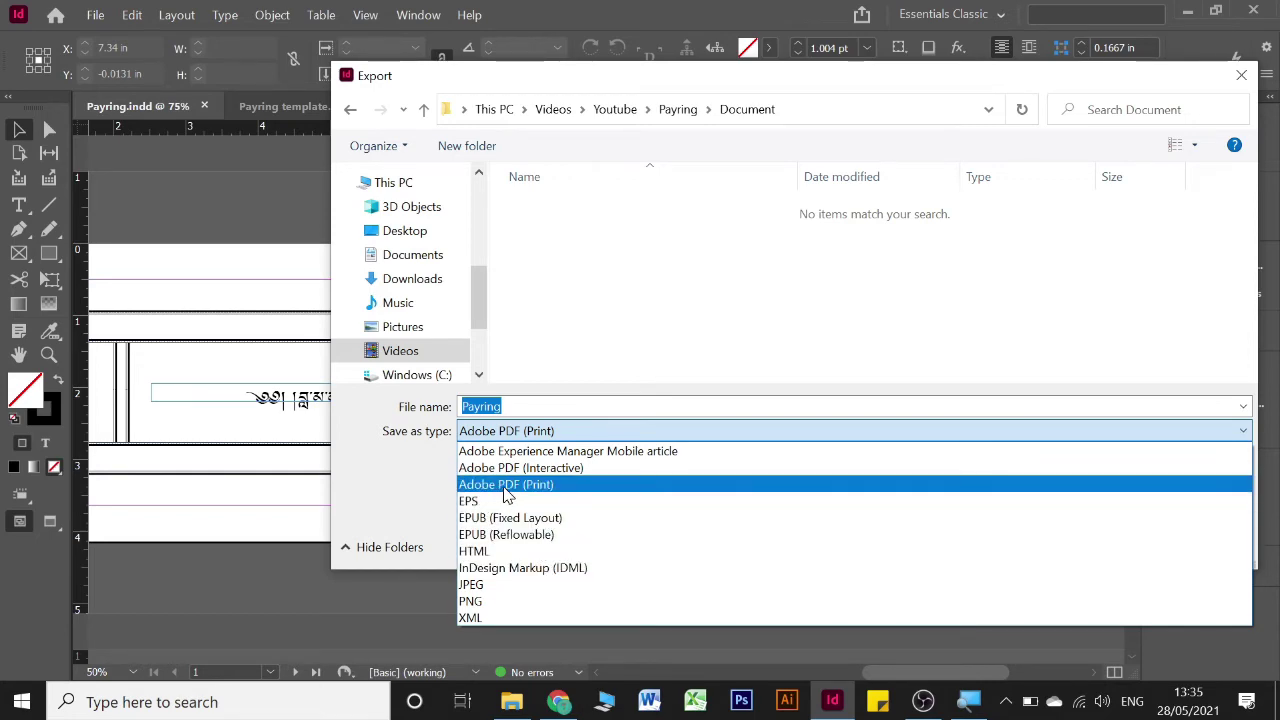
pyautogui.click(558, 489)
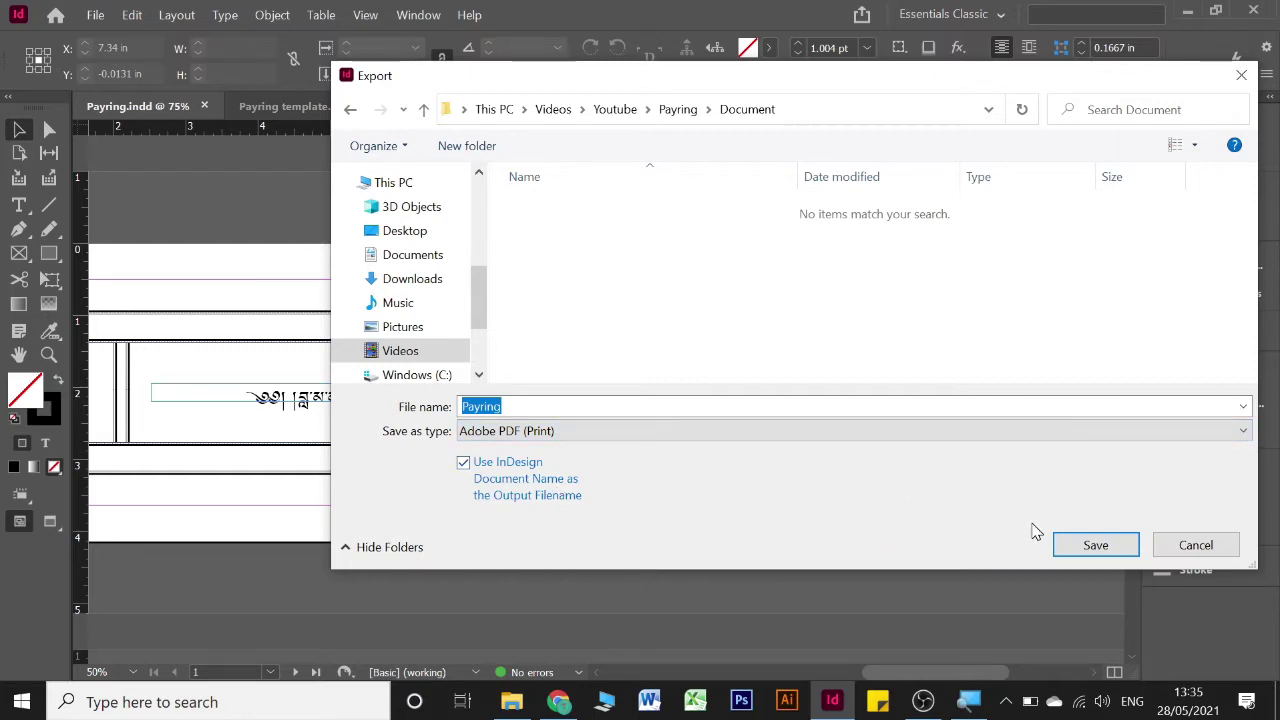
pyautogui.click(1096, 545)
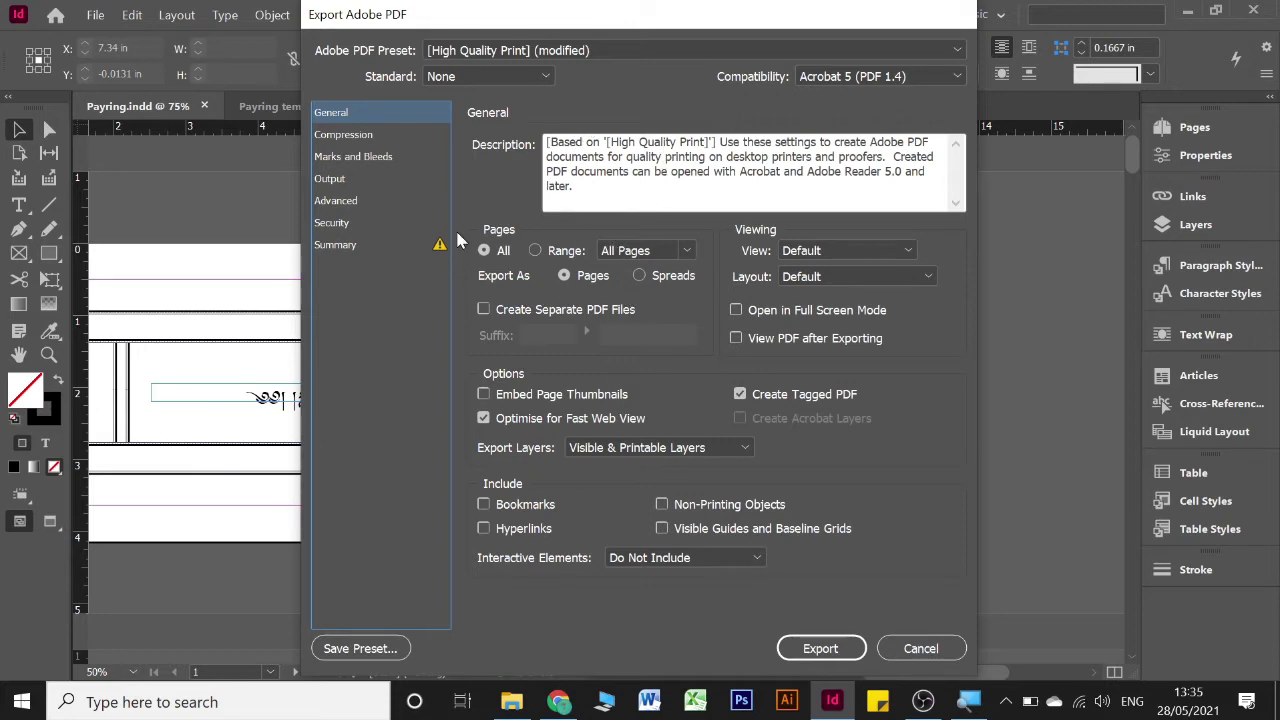
# Enable only Crop Marks among the printer's marks and export the PDF
pyautogui.click(375, 157)
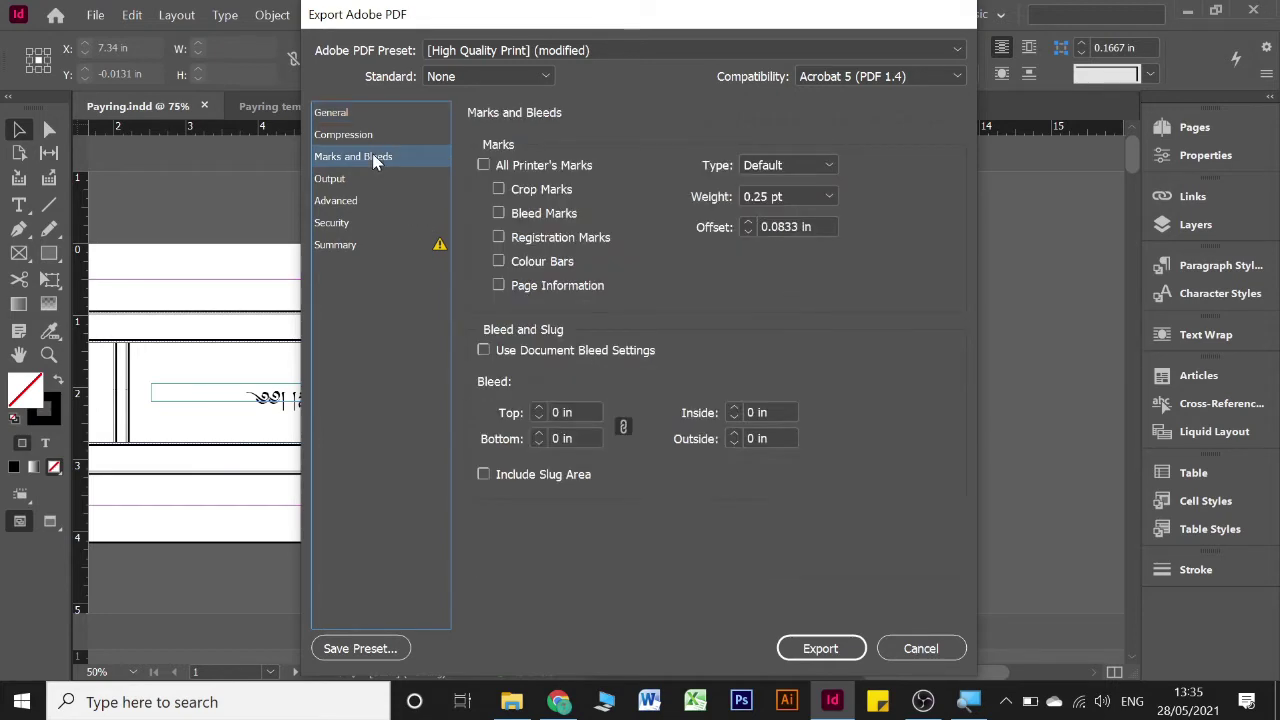
pyautogui.click(503, 164)
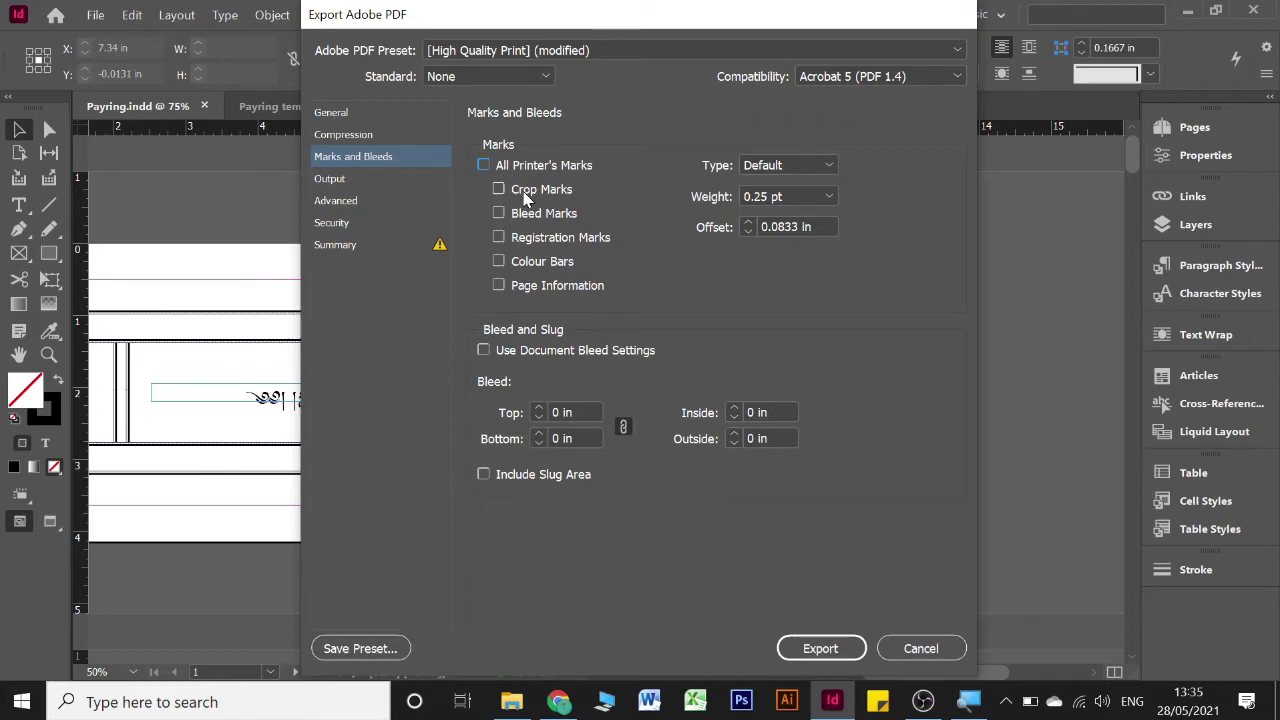
pyautogui.click(523, 192)
pyautogui.click(523, 196)
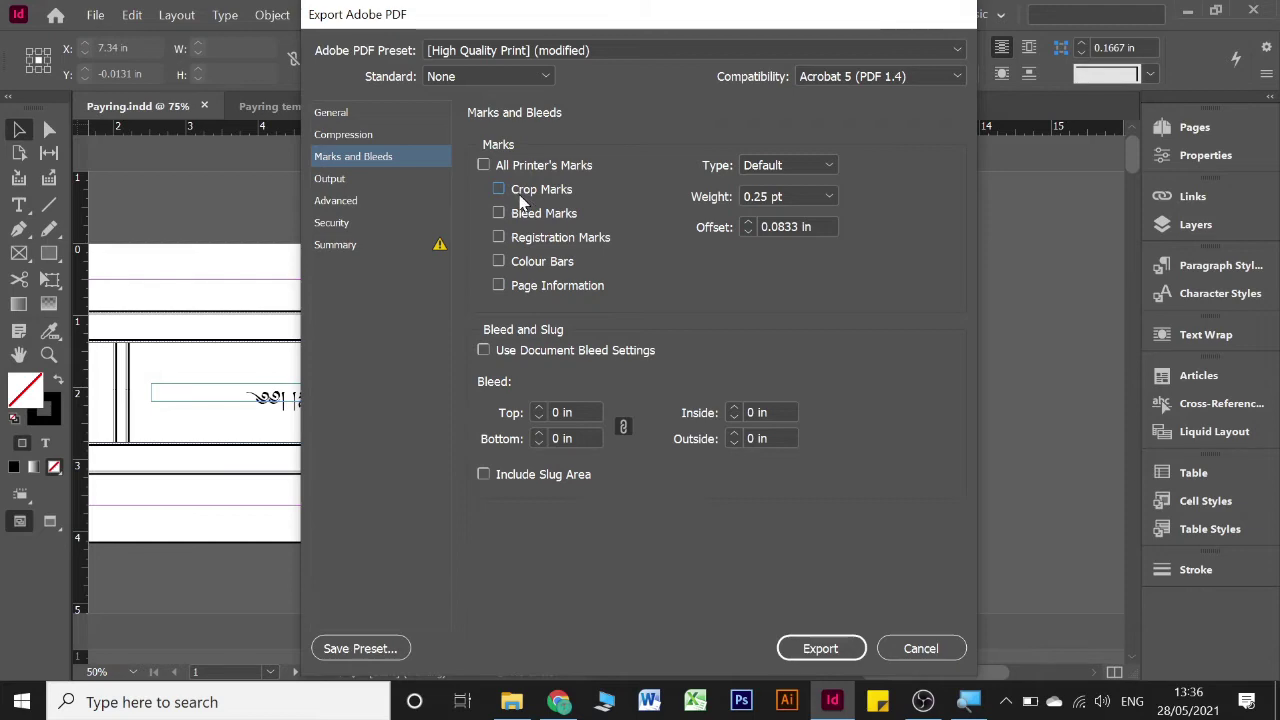
pyautogui.click(519, 195)
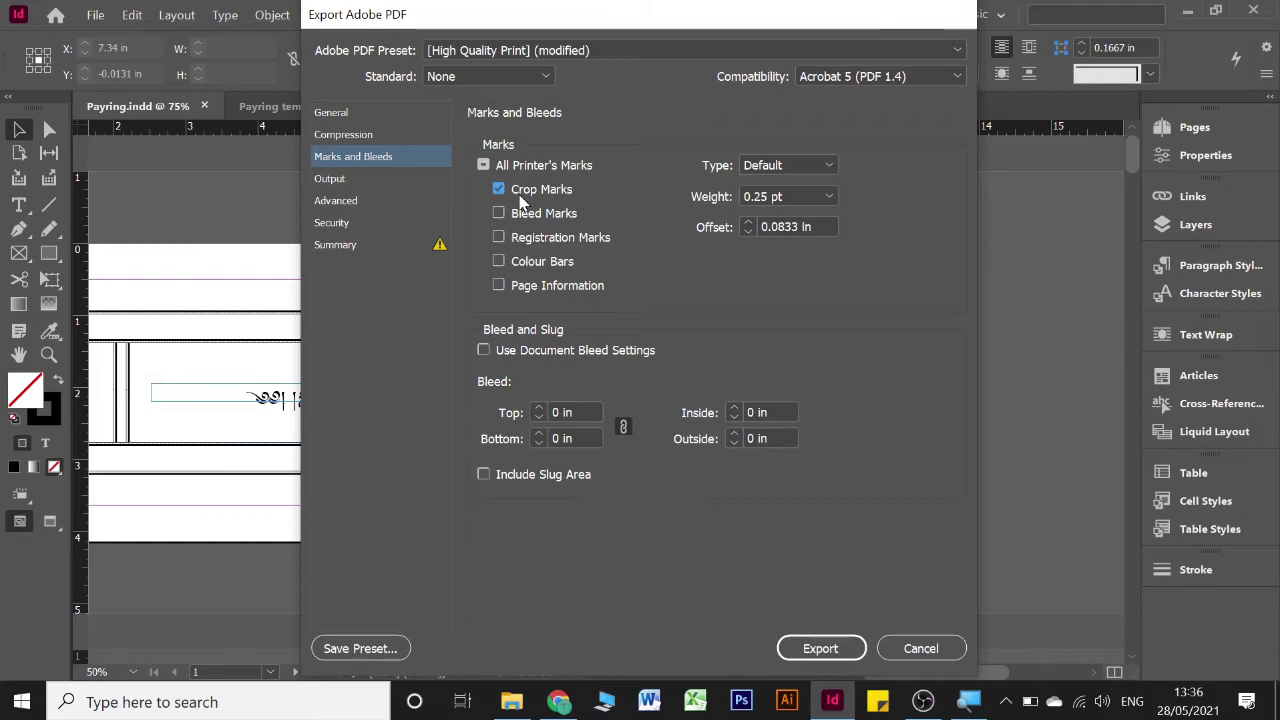
pyautogui.click(828, 650)
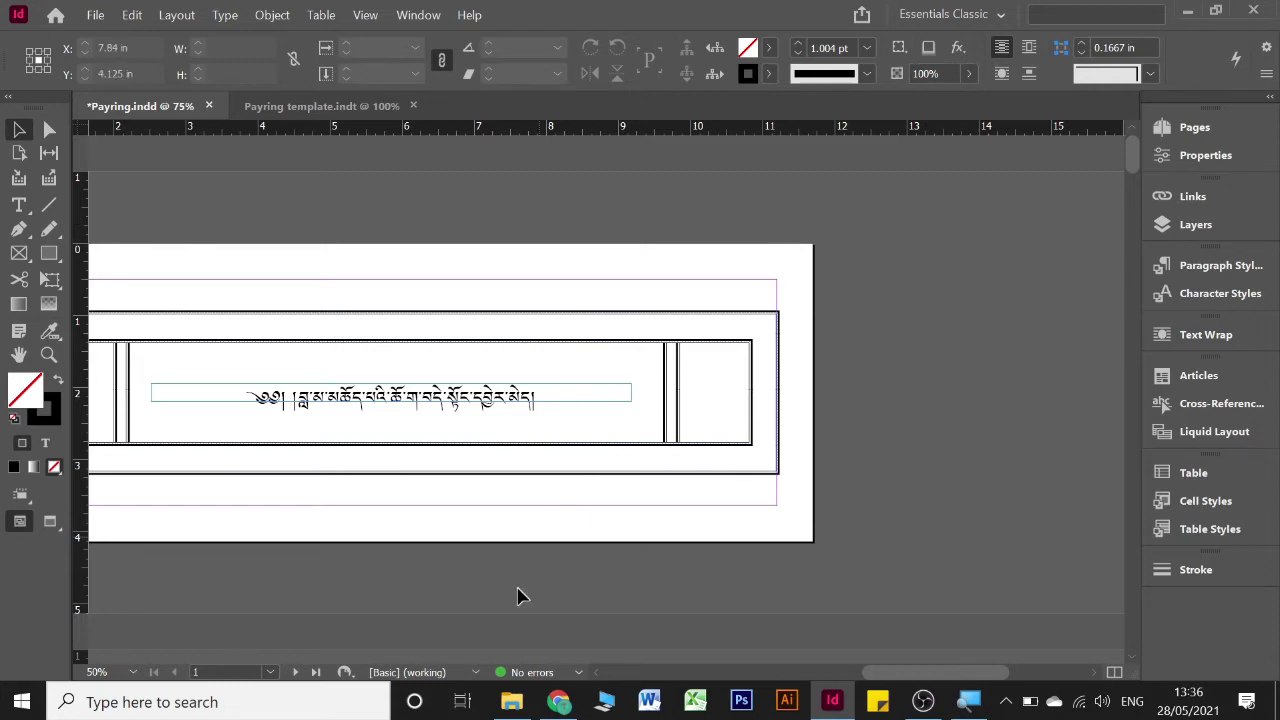
# Switch to File Explorer, open the exported Payring PDF in Acrobat, and check its pages and crop marks
pyautogui.click(511, 702)
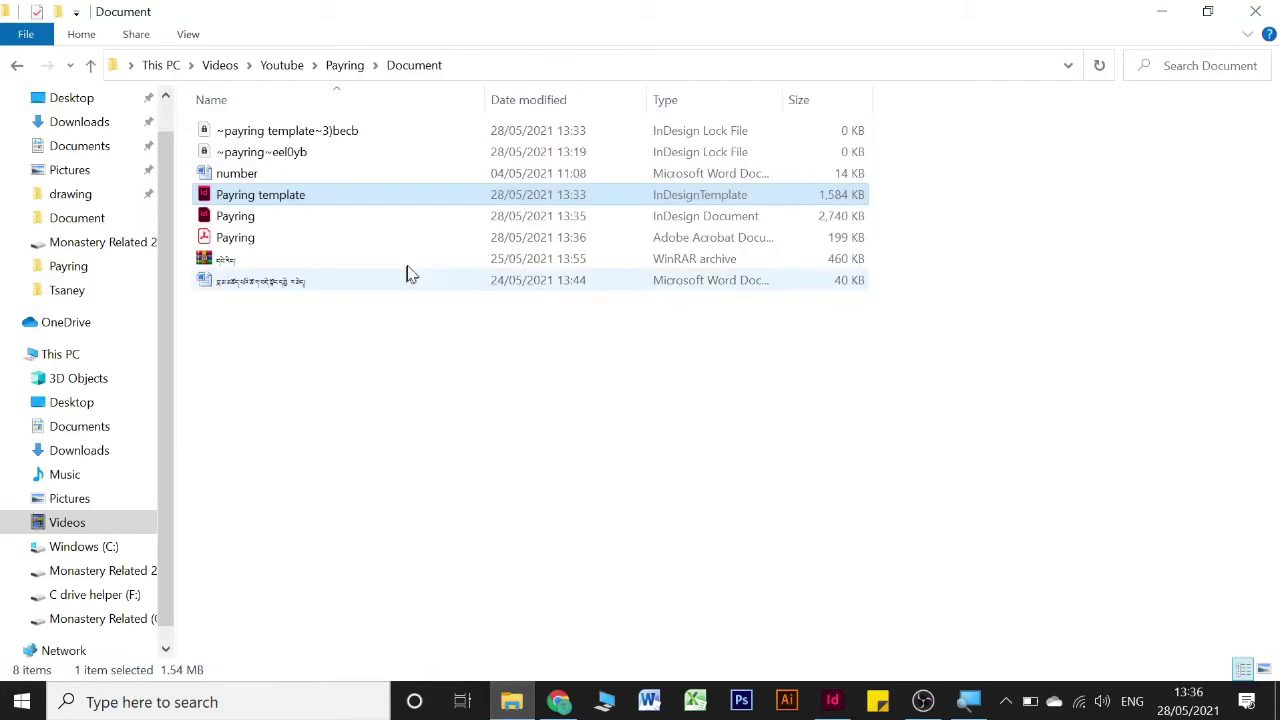
pyautogui.doubleClick(435, 244)
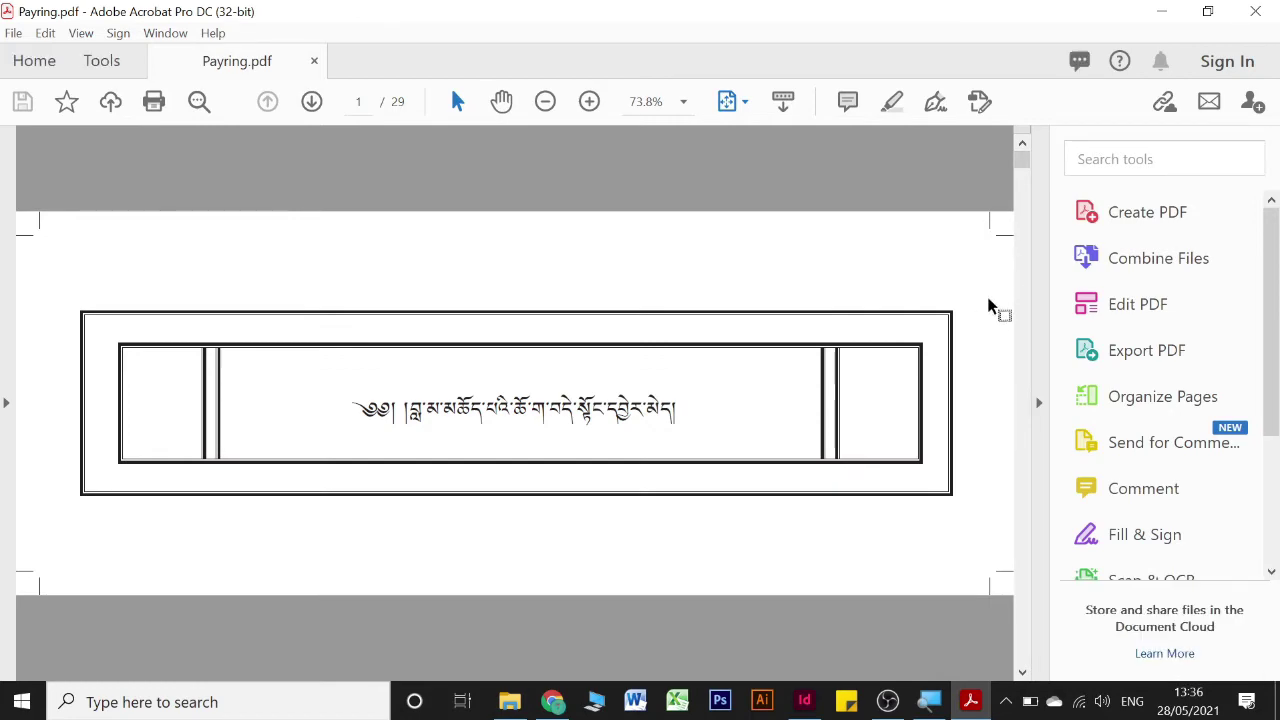
pyautogui.scroll(-1, 990, 298)
pyautogui.scroll(-4, 990, 298)
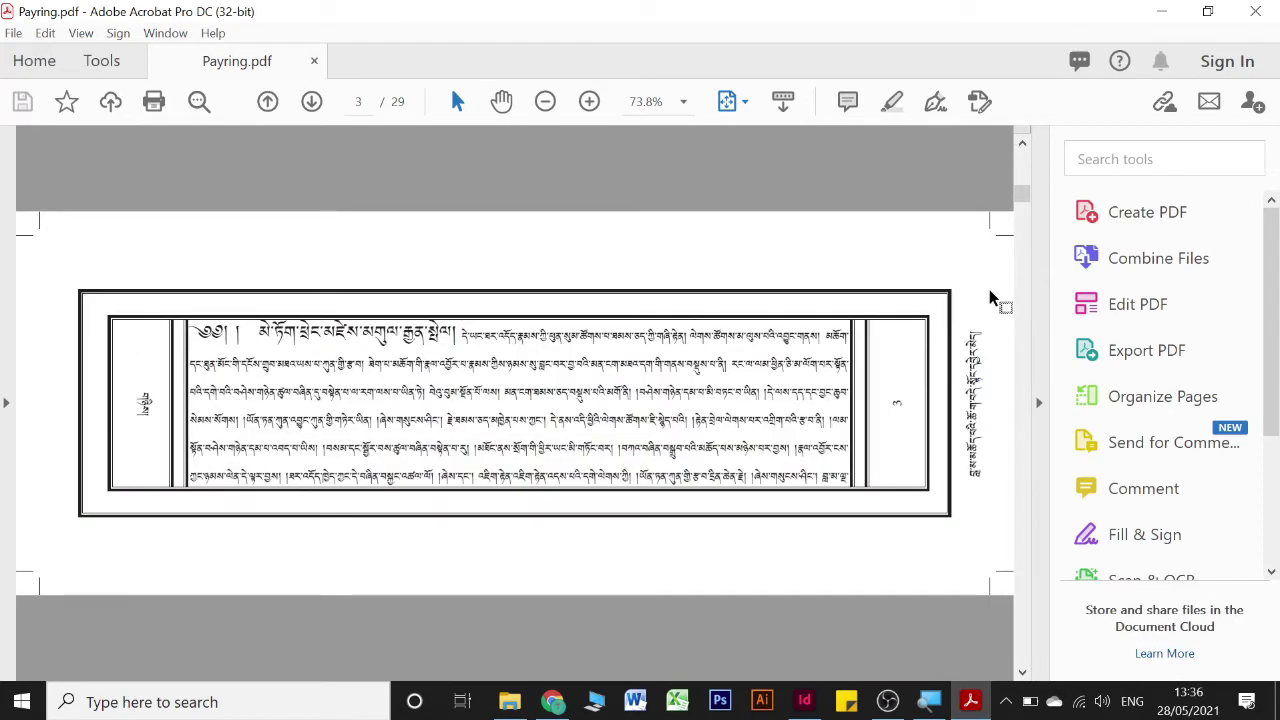
pyautogui.scroll(-4, 990, 298)
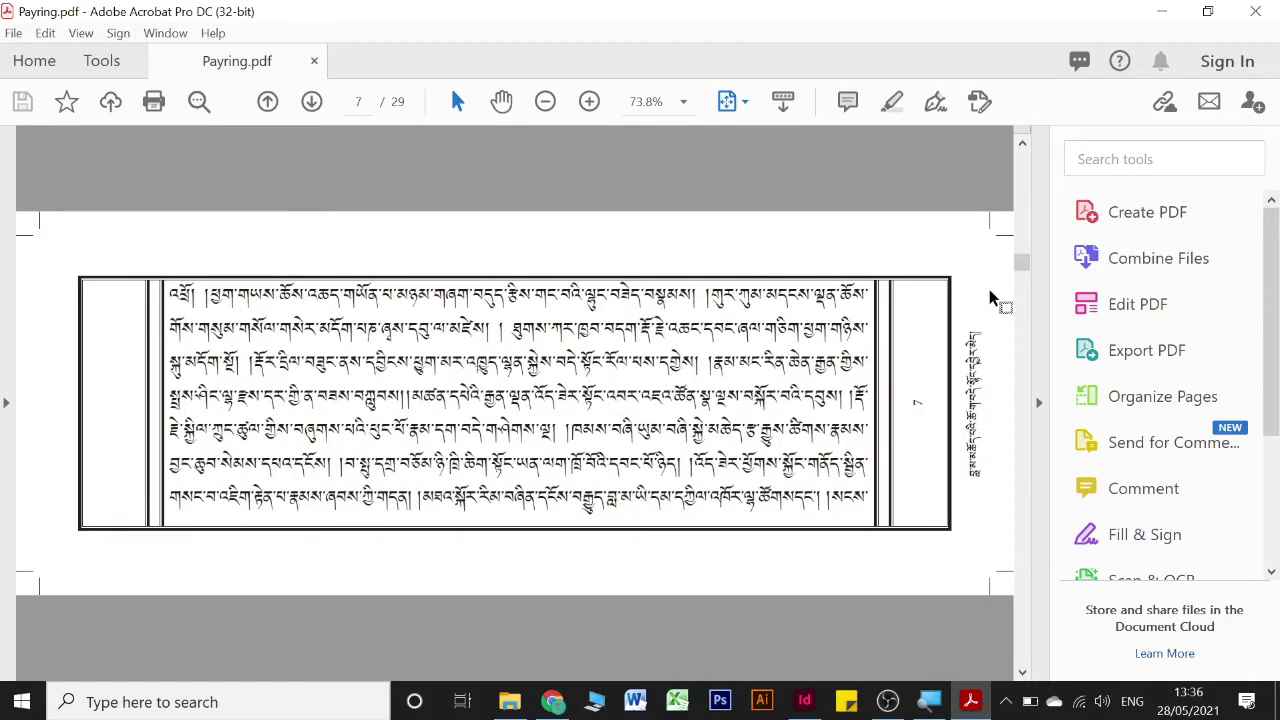
pyautogui.scroll(-1, 990, 298)
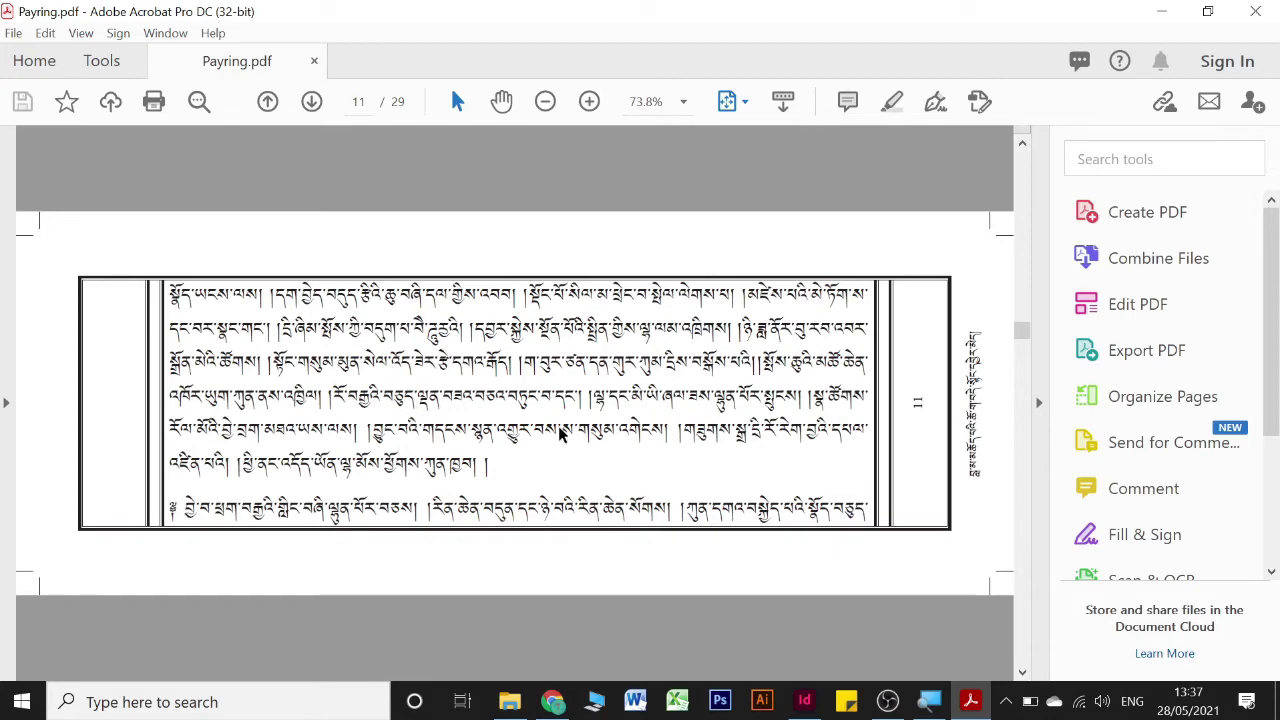
# Set printing to multiple pages per sheet with odd pages only and no reversed order, and preview the sheets
pyautogui.hotkey('ctrl', 'p')
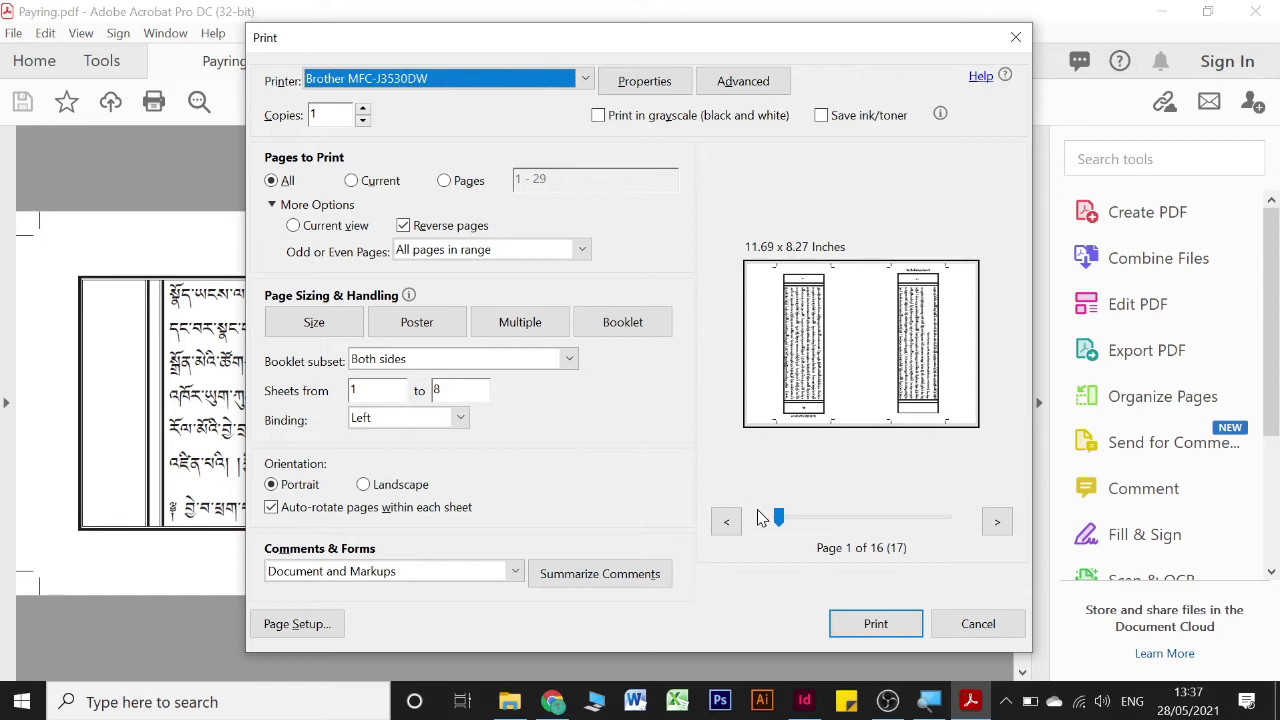
pyautogui.click(535, 331)
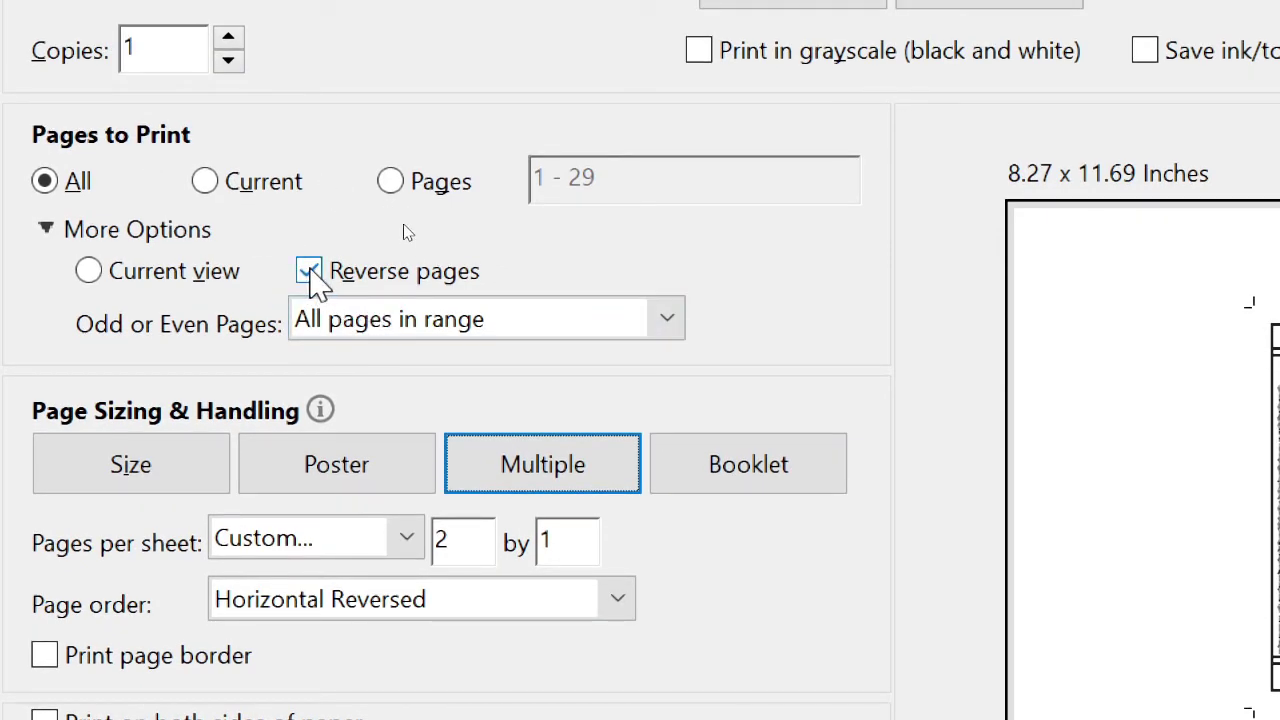
pyautogui.click(309, 271)
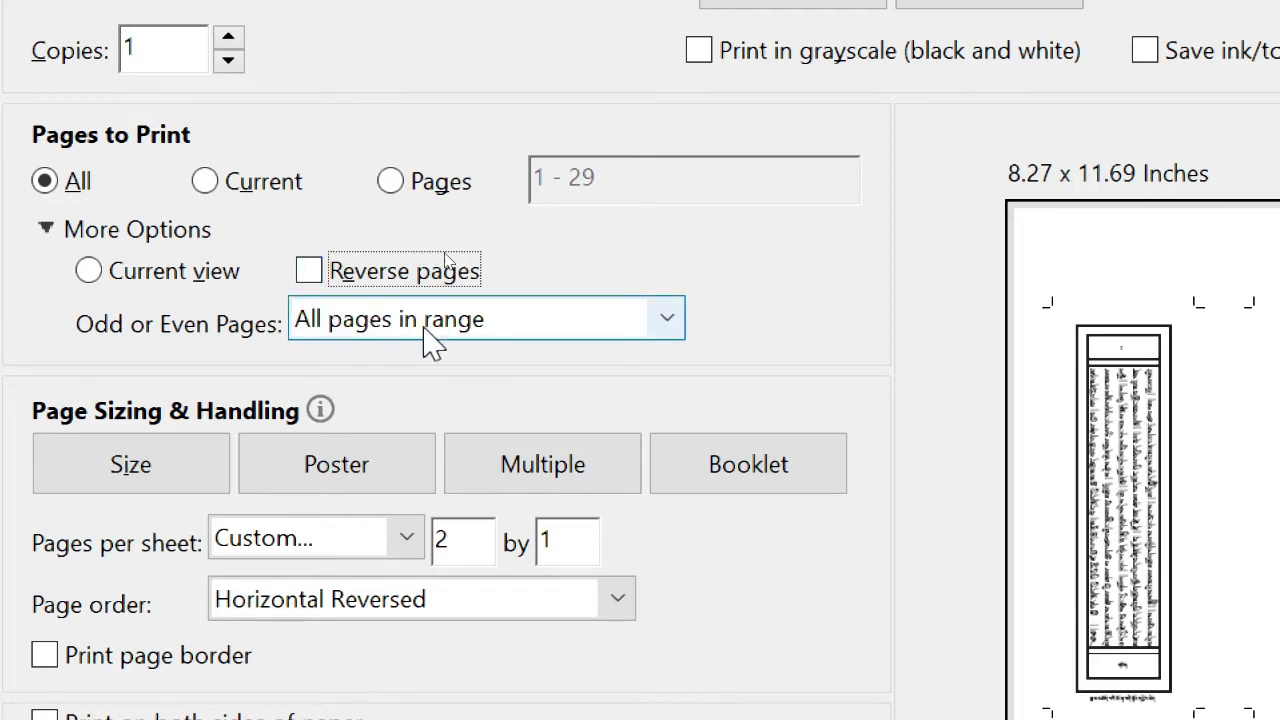
pyautogui.click(360, 320)
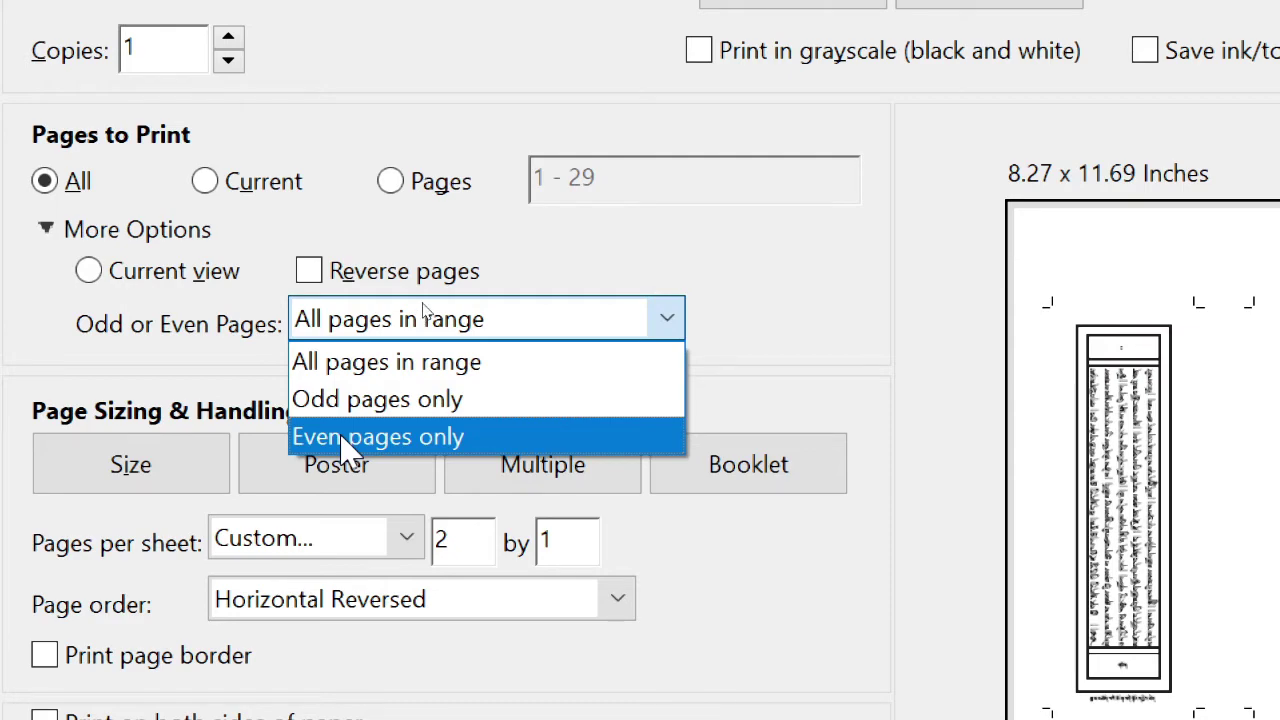
pyautogui.click(391, 399)
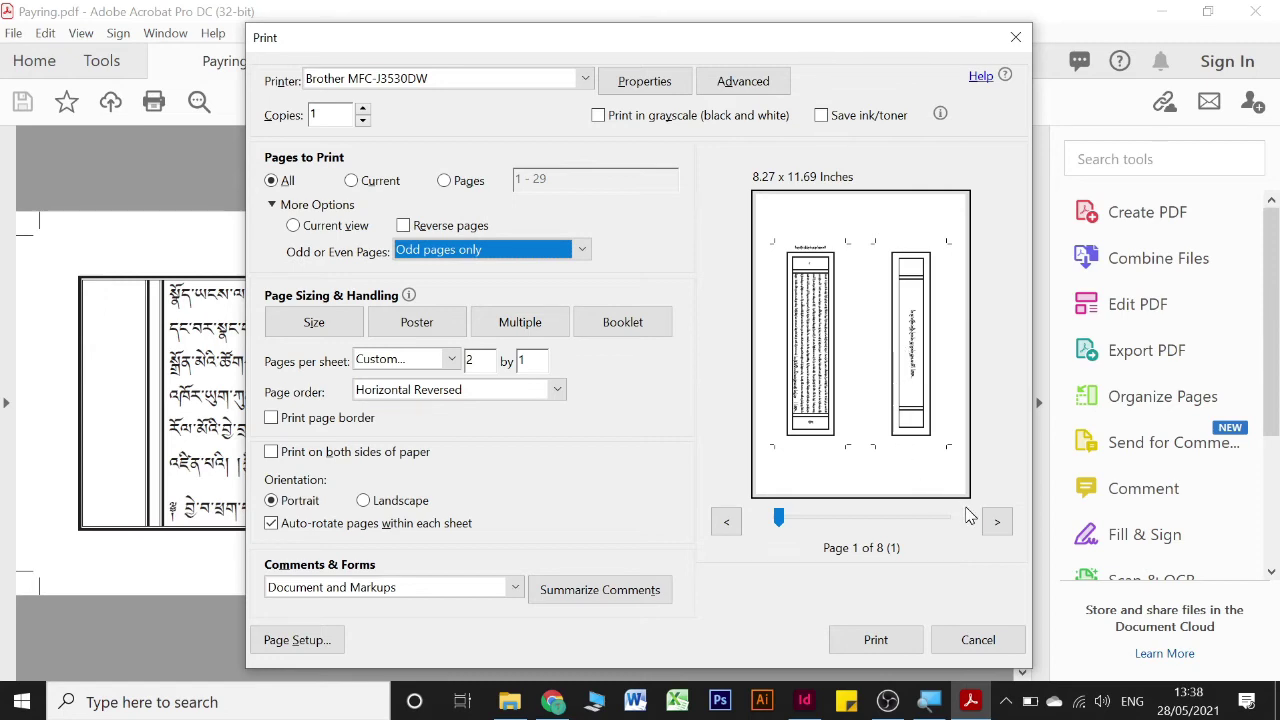
pyautogui.click(997, 522)
pyautogui.click(997, 522)
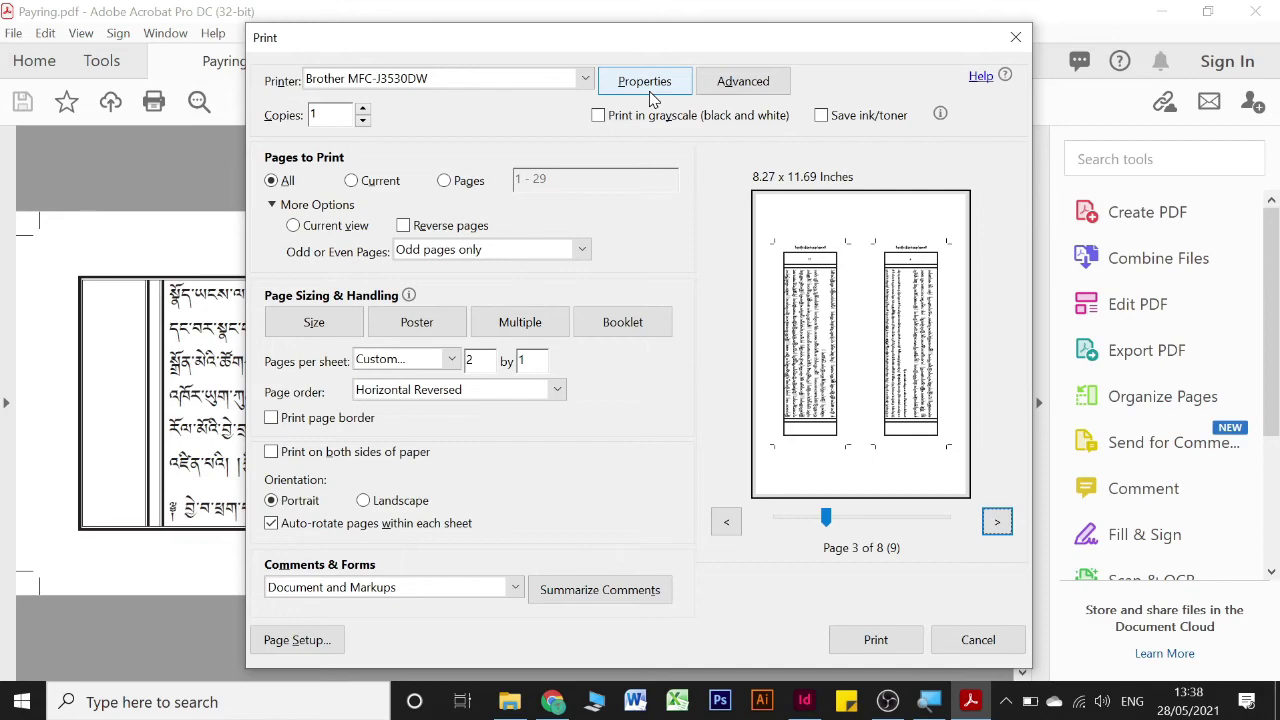
# Set the Brother MFC-J3530DW printer properties to Greyscale and keep that printer selected
pyautogui.click(650, 92)
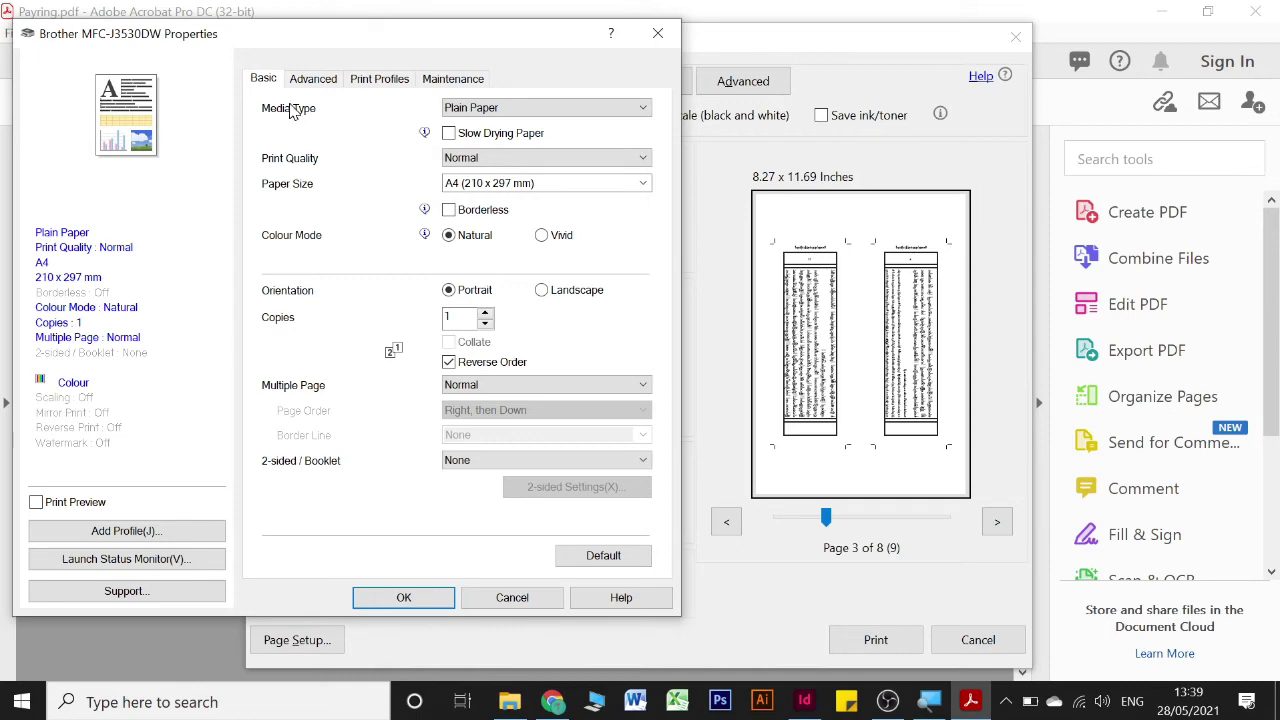
pyautogui.click(316, 89)
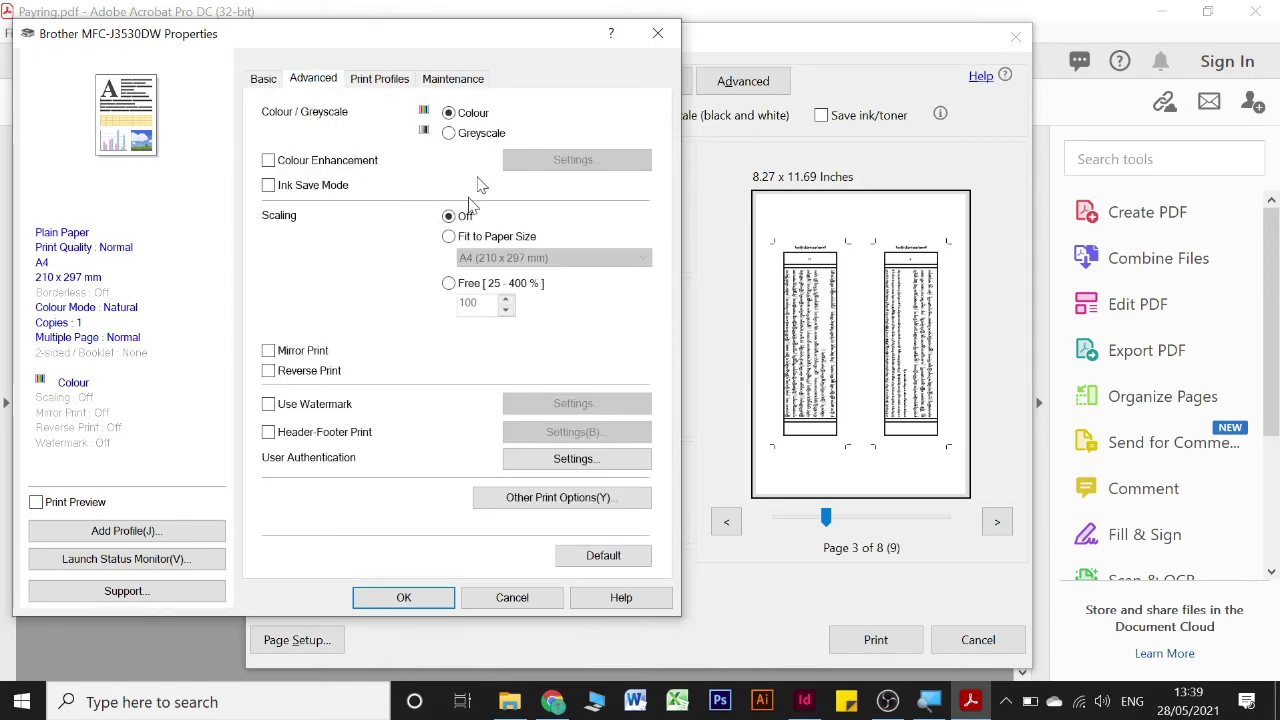
pyautogui.click(463, 144)
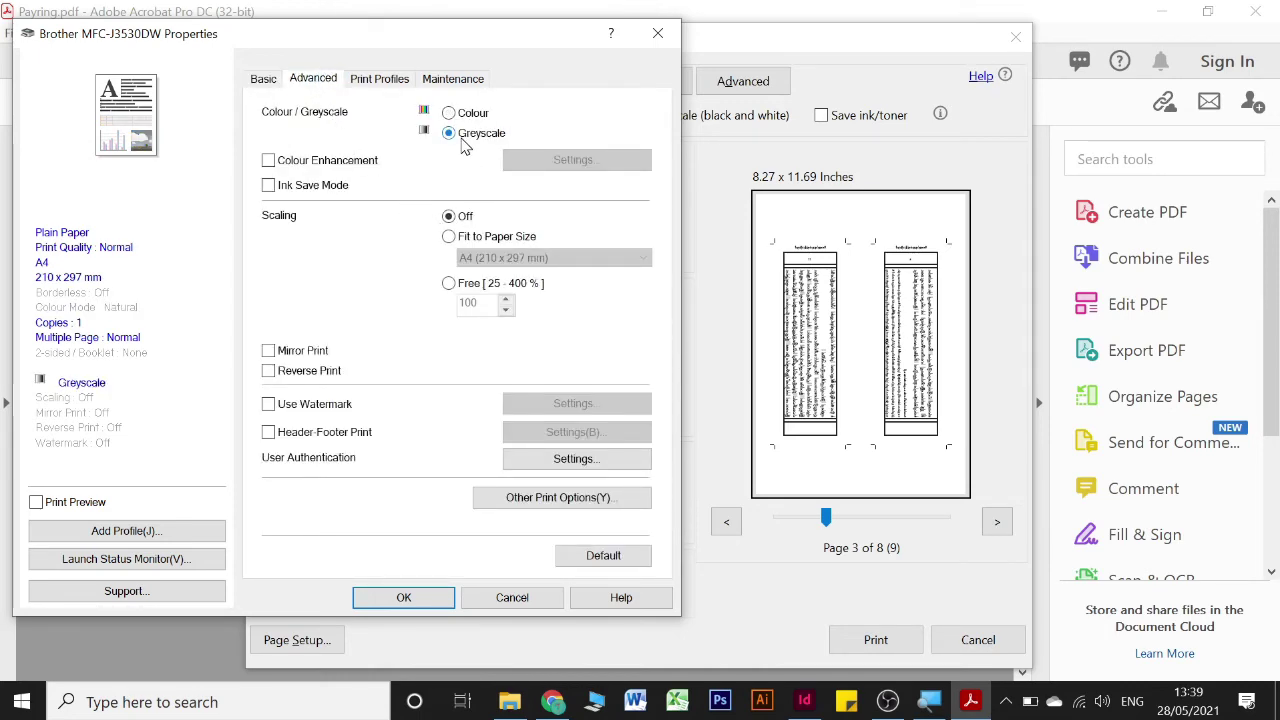
pyautogui.click(255, 80)
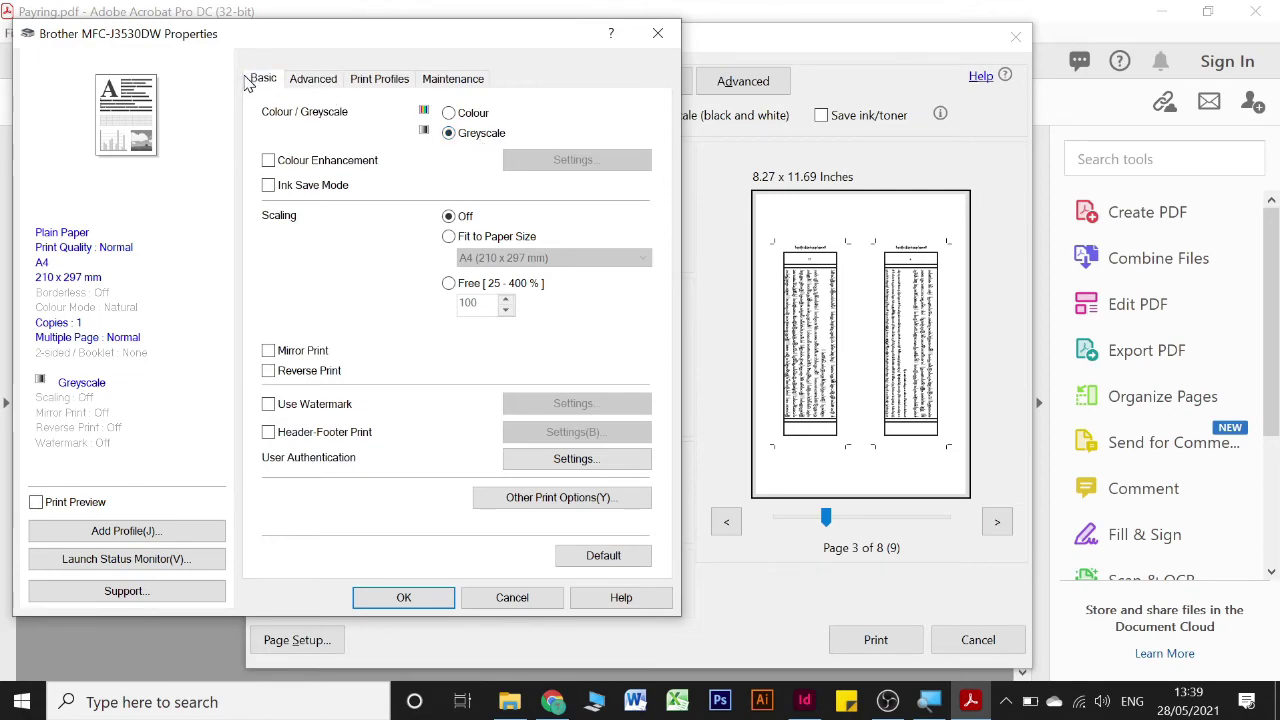
pyautogui.click(367, 599)
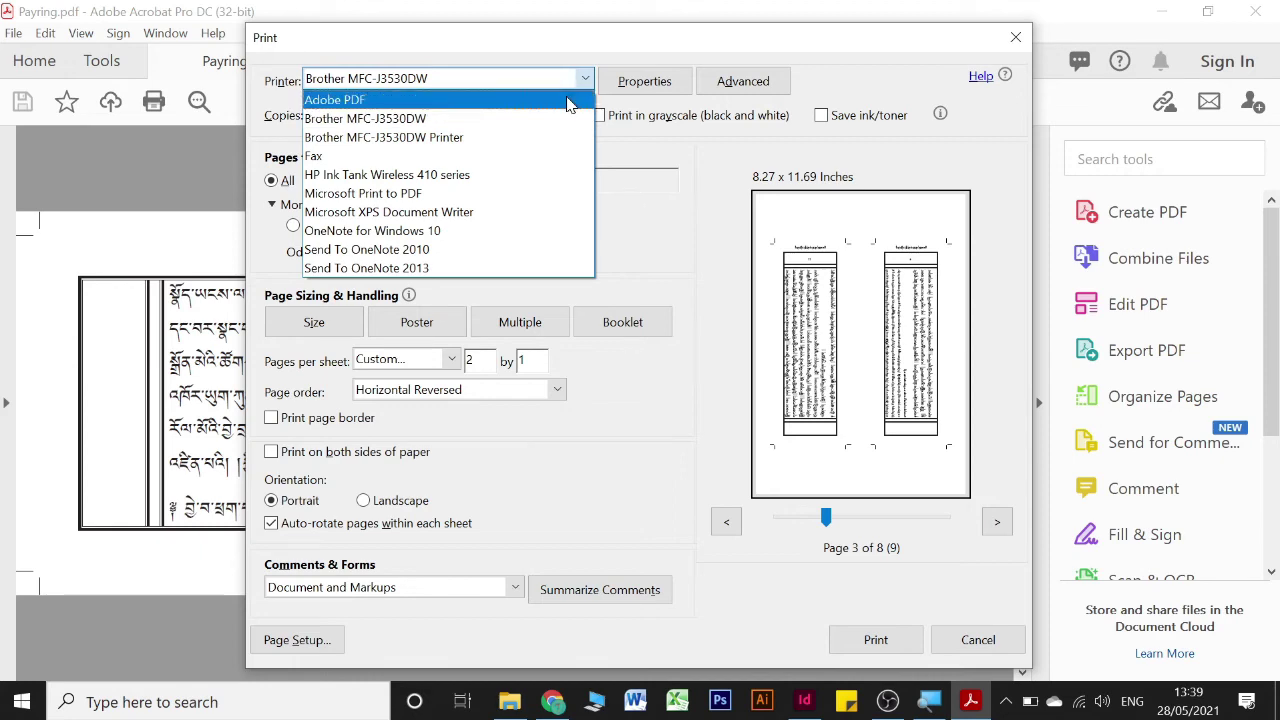
pyautogui.click(880, 100)
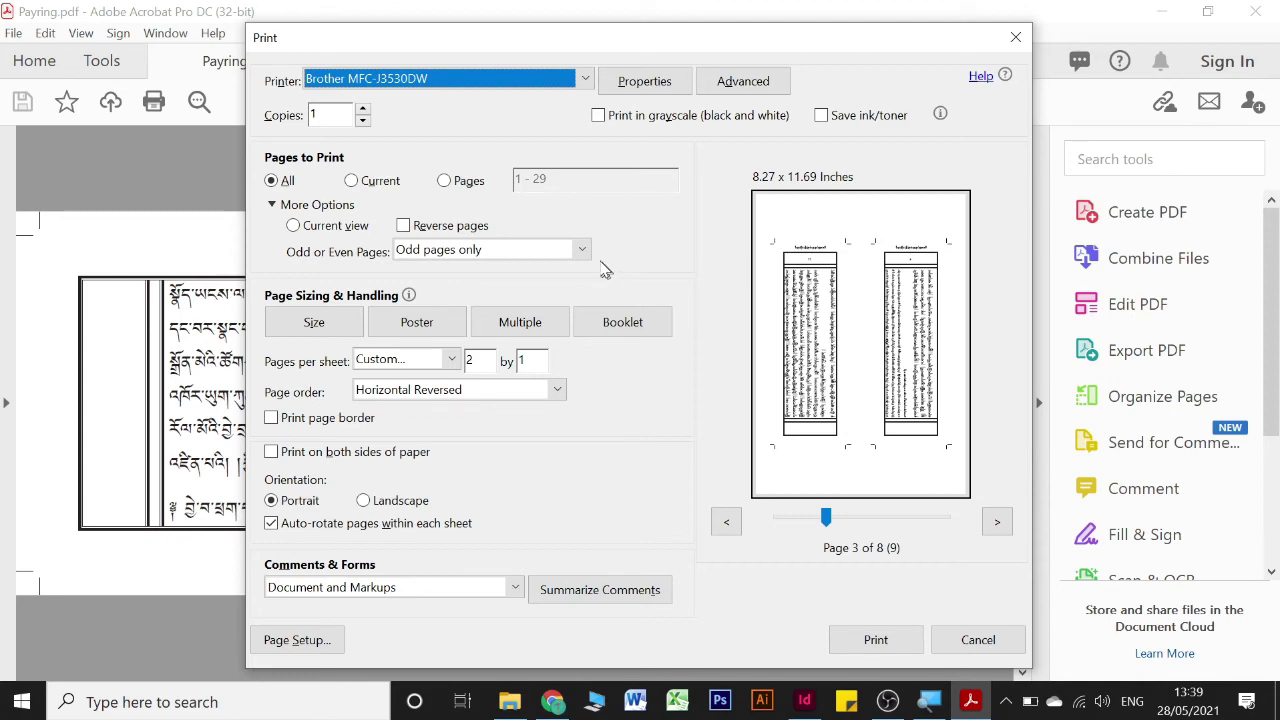
# Set the print job to even pages only with reversed page order, and cancel printing
pyautogui.click(569, 253)
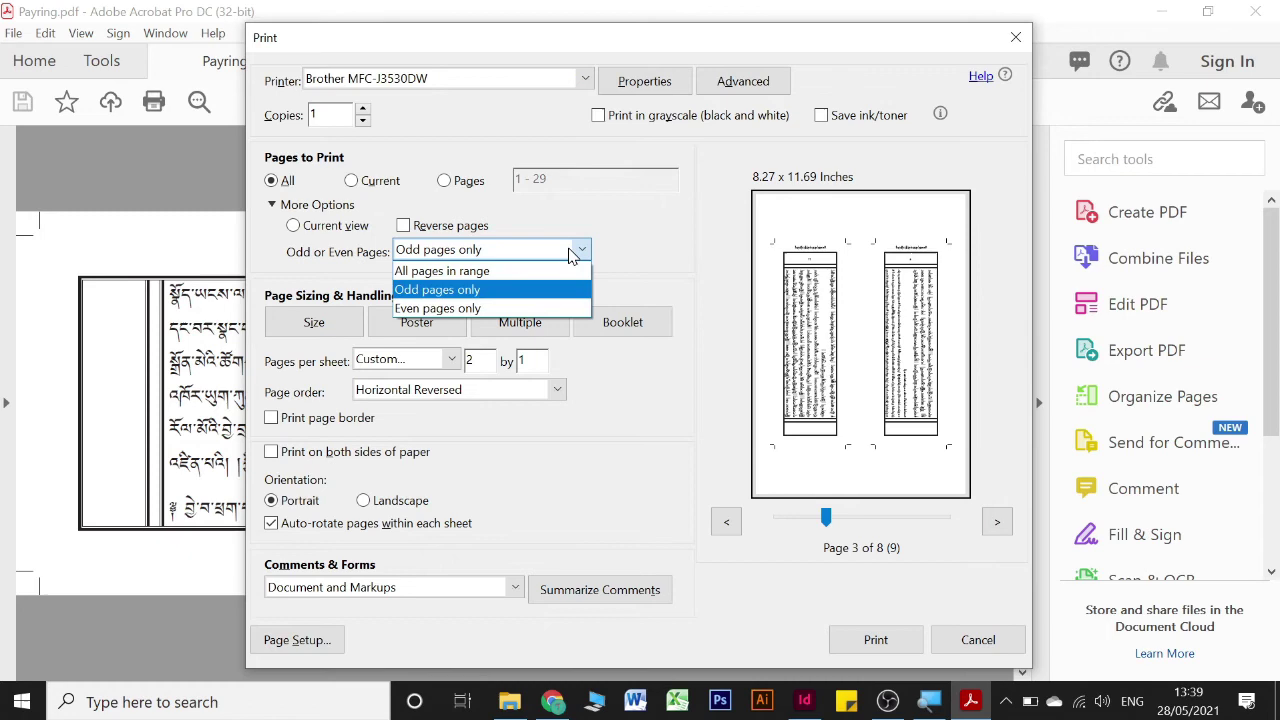
pyautogui.click(524, 310)
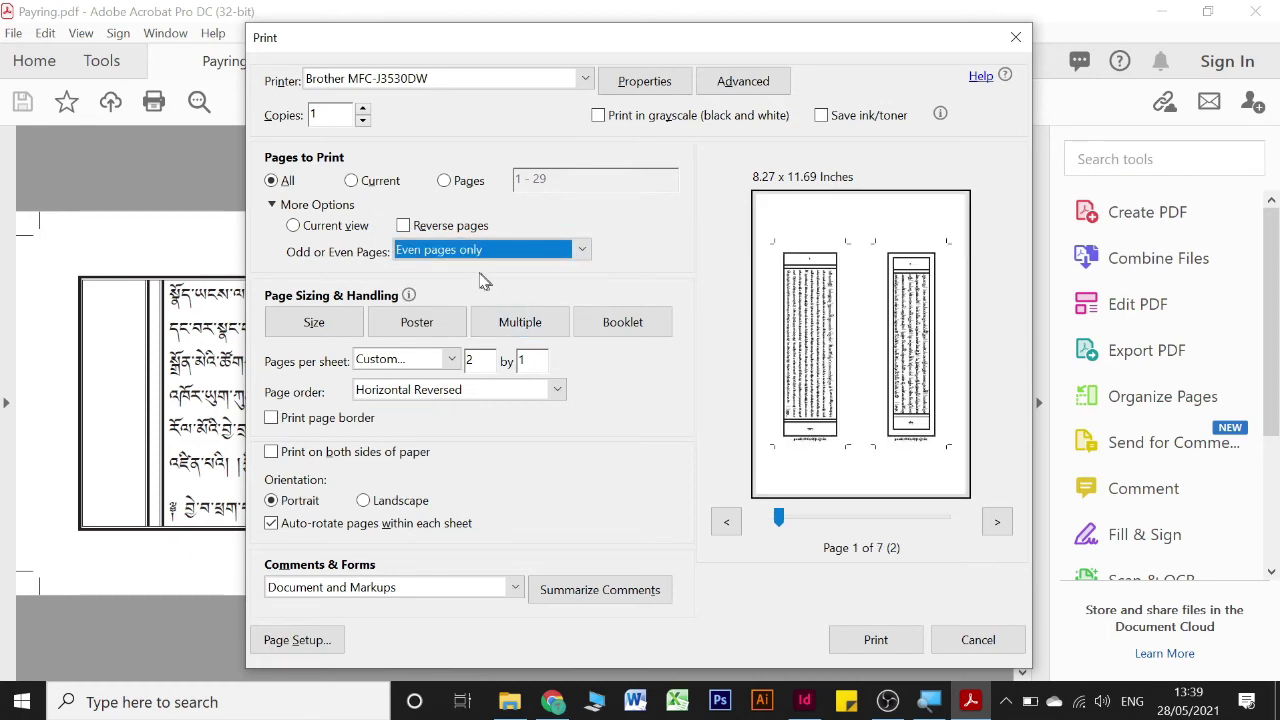
pyautogui.click(404, 226)
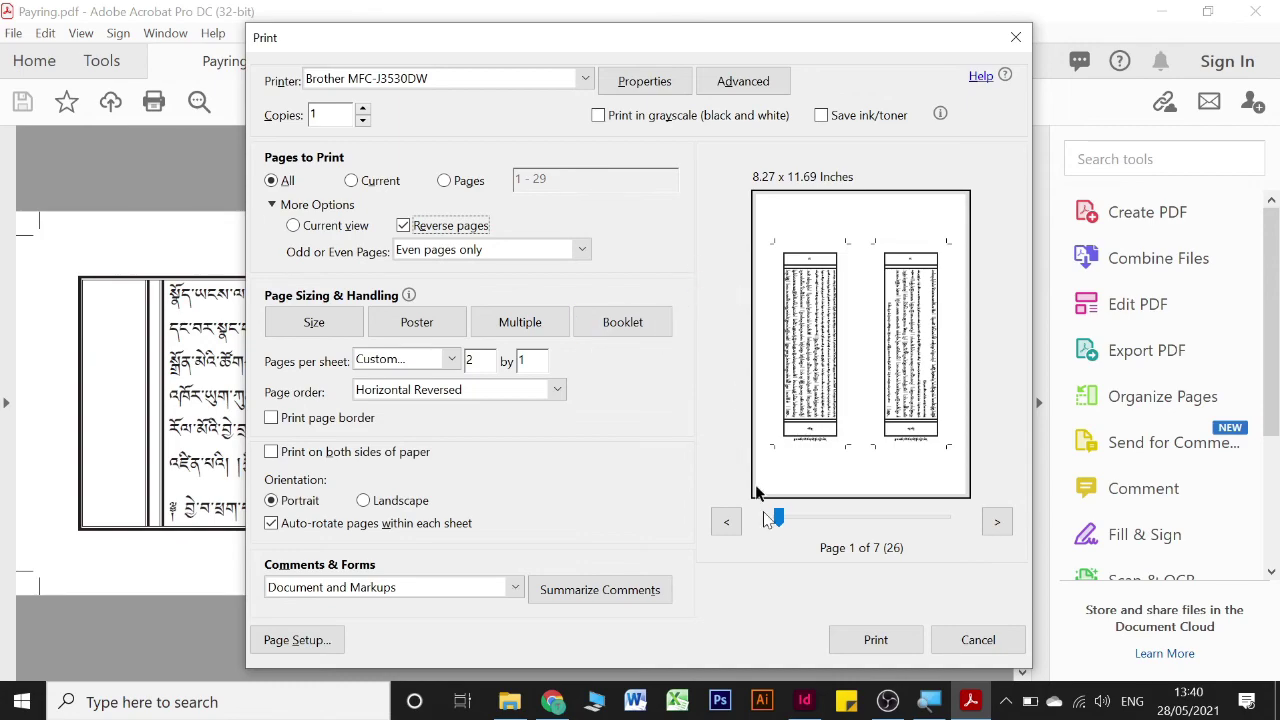
pyautogui.click(982, 639)
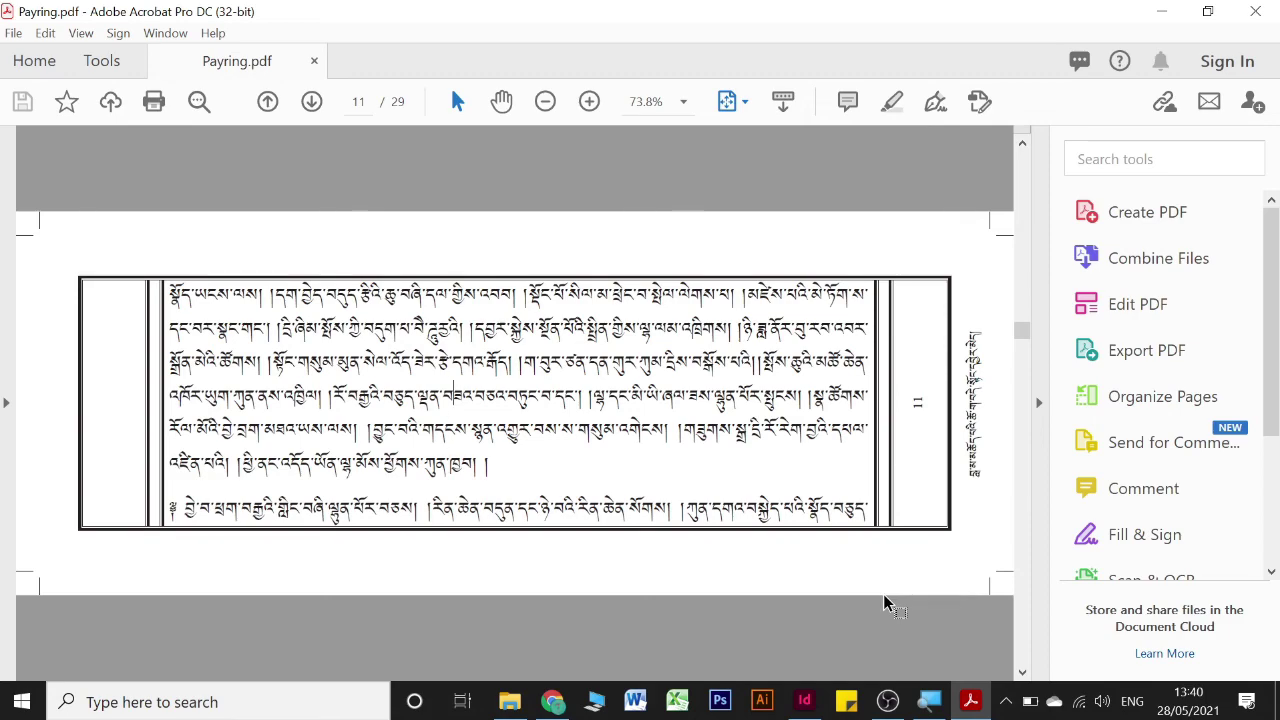
# Switch to InDesign and bring the Payring template.indt document to the front
pyautogui.scroll(2, 884, 603)
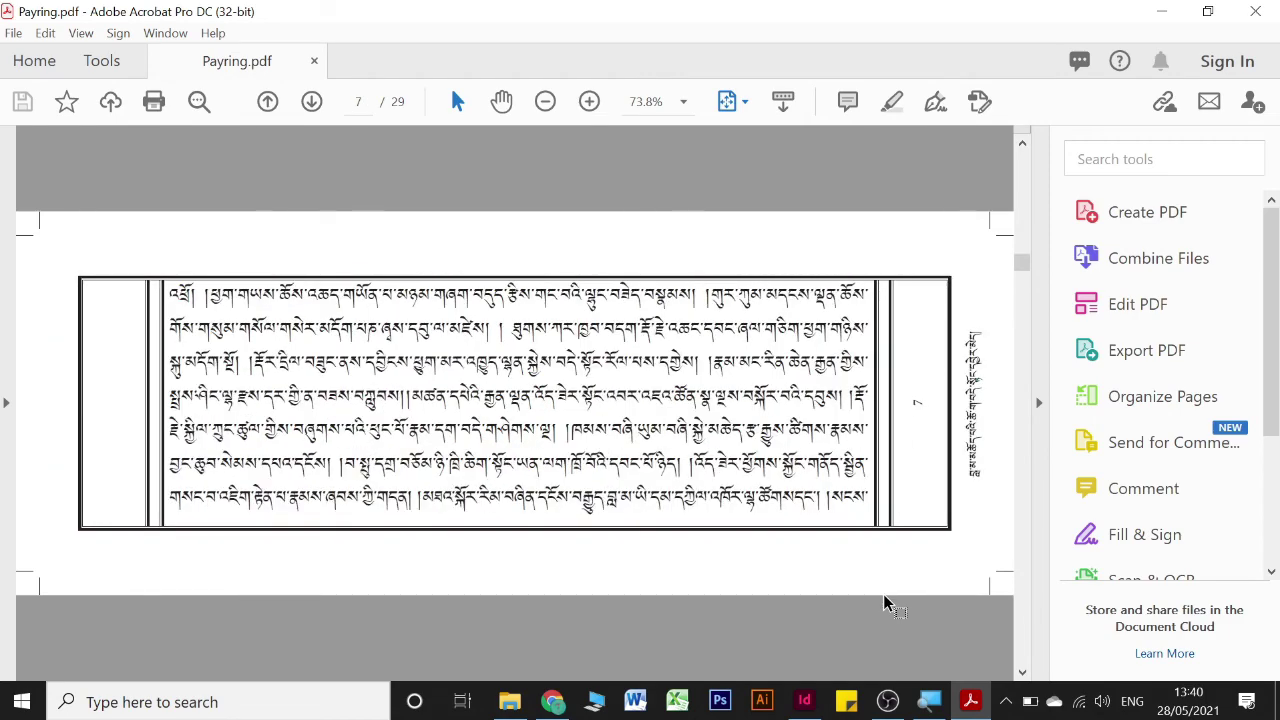
pyautogui.click(804, 700)
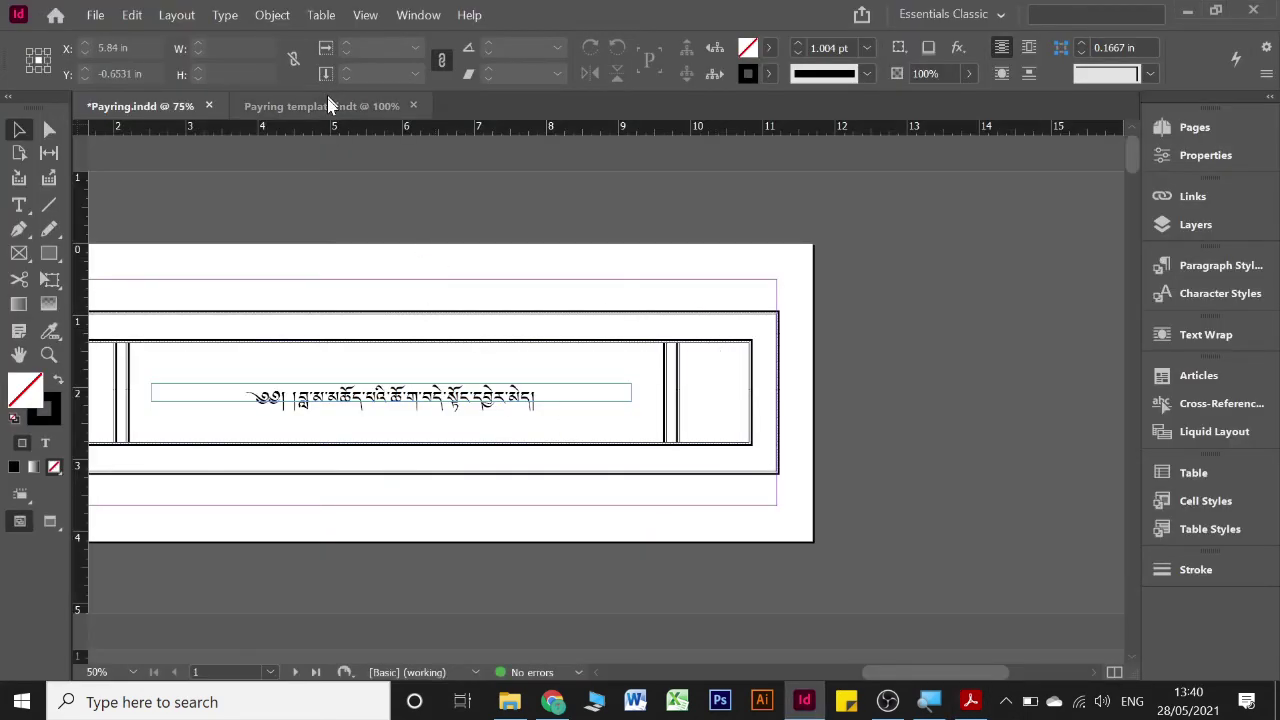
pyautogui.click(327, 104)
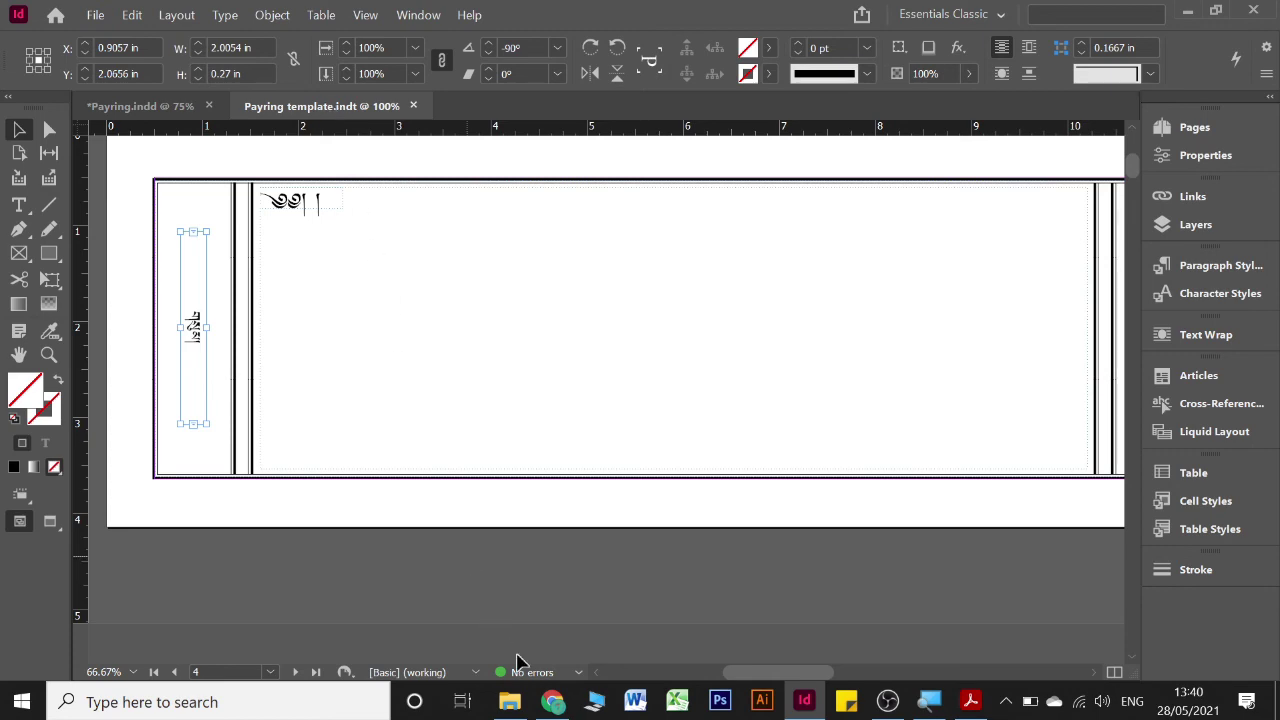
# Switch to Chrome and show the description and public comment field of the InDesign Payring (Part - 4) YouTube video
pyautogui.click(556, 703)
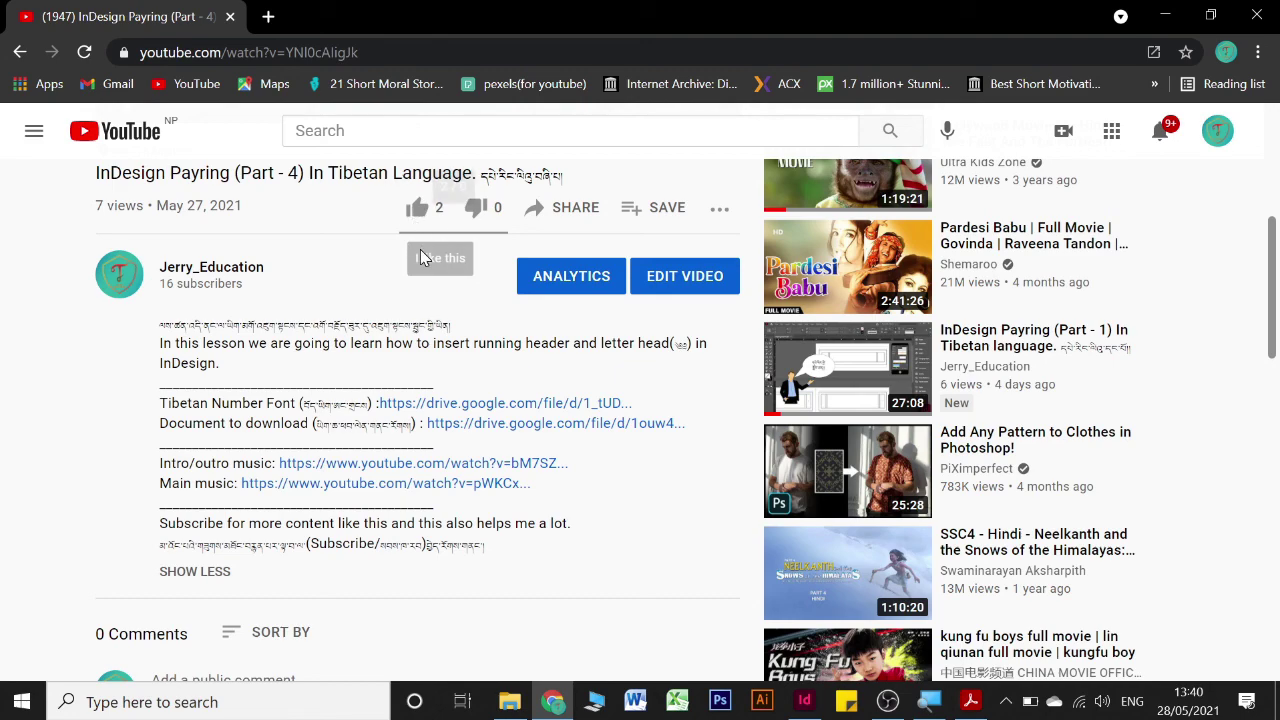
pyautogui.scroll(-3, 424, 257)
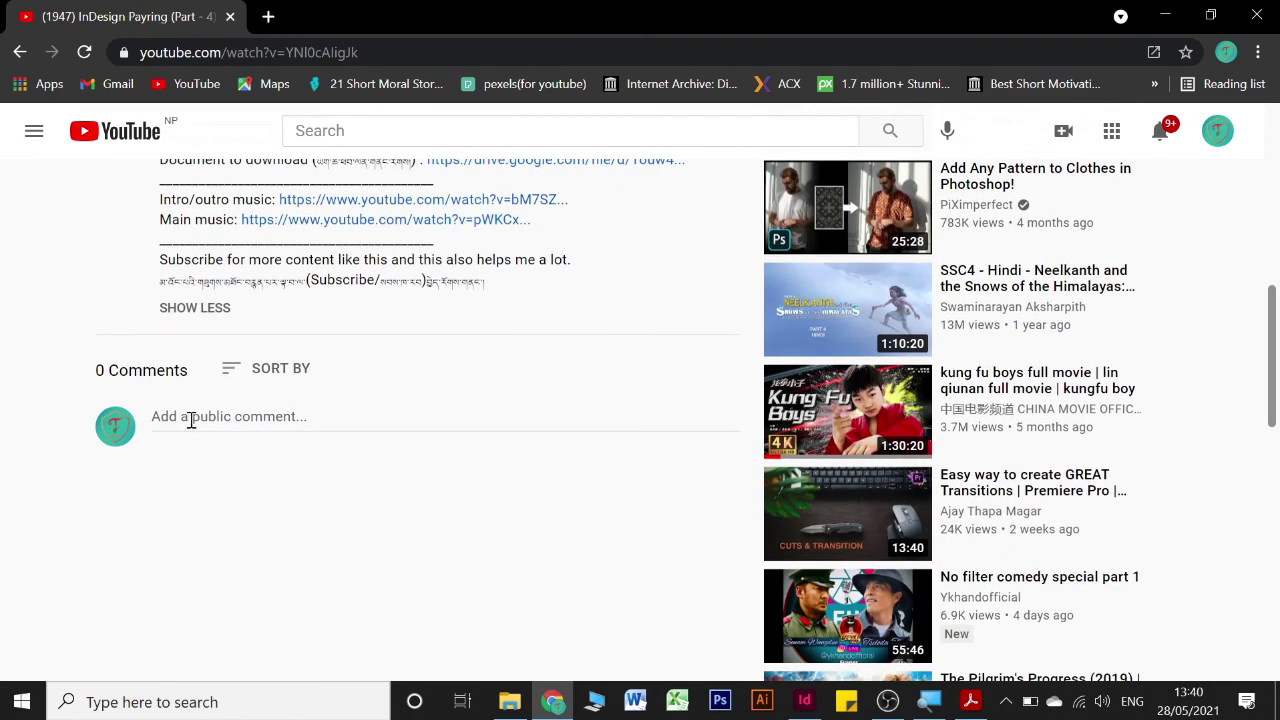
pyautogui.click(189, 420)
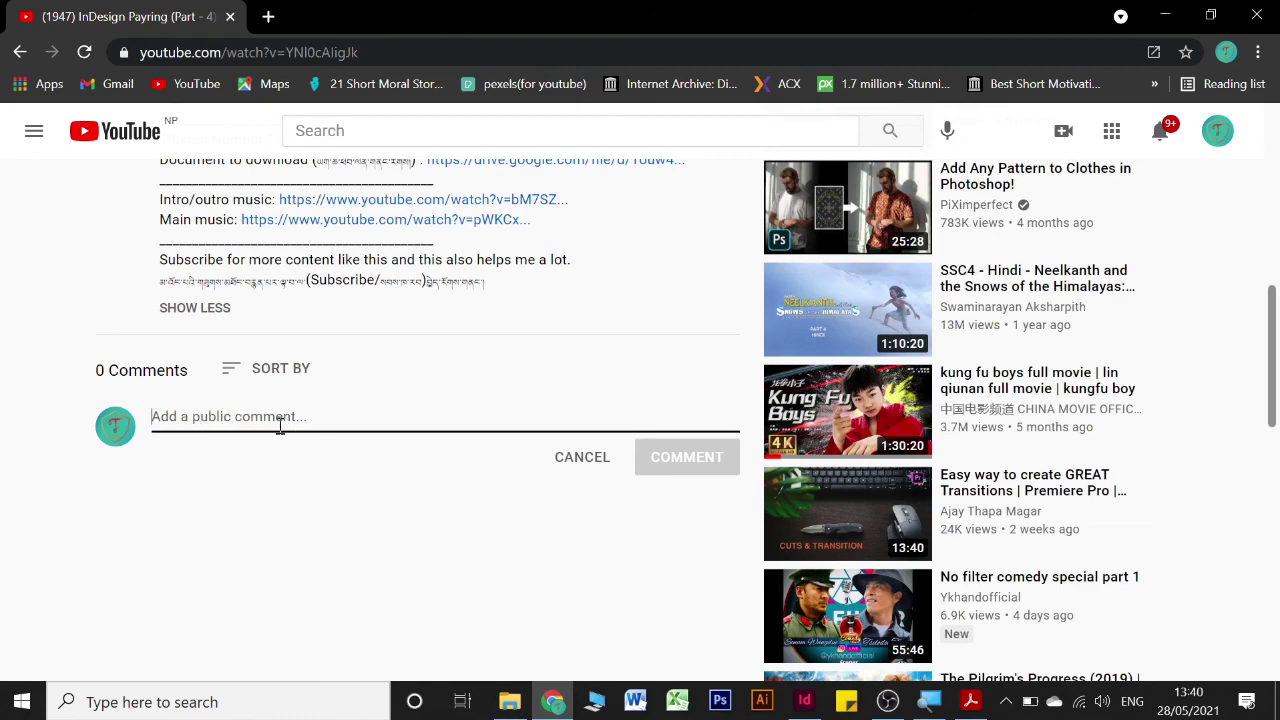
pyautogui.click(58, 390)
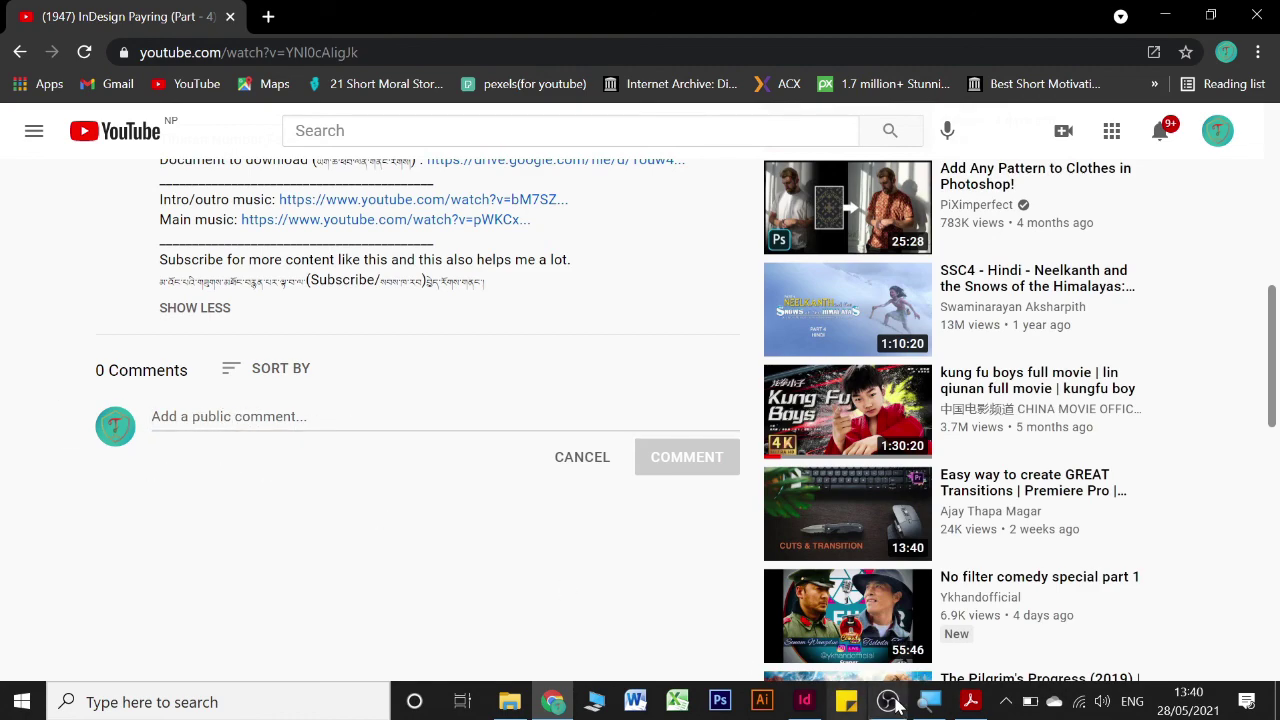
# Switch back to InDesign and look through the earlier pages of the Payring template
pyautogui.click(805, 702)
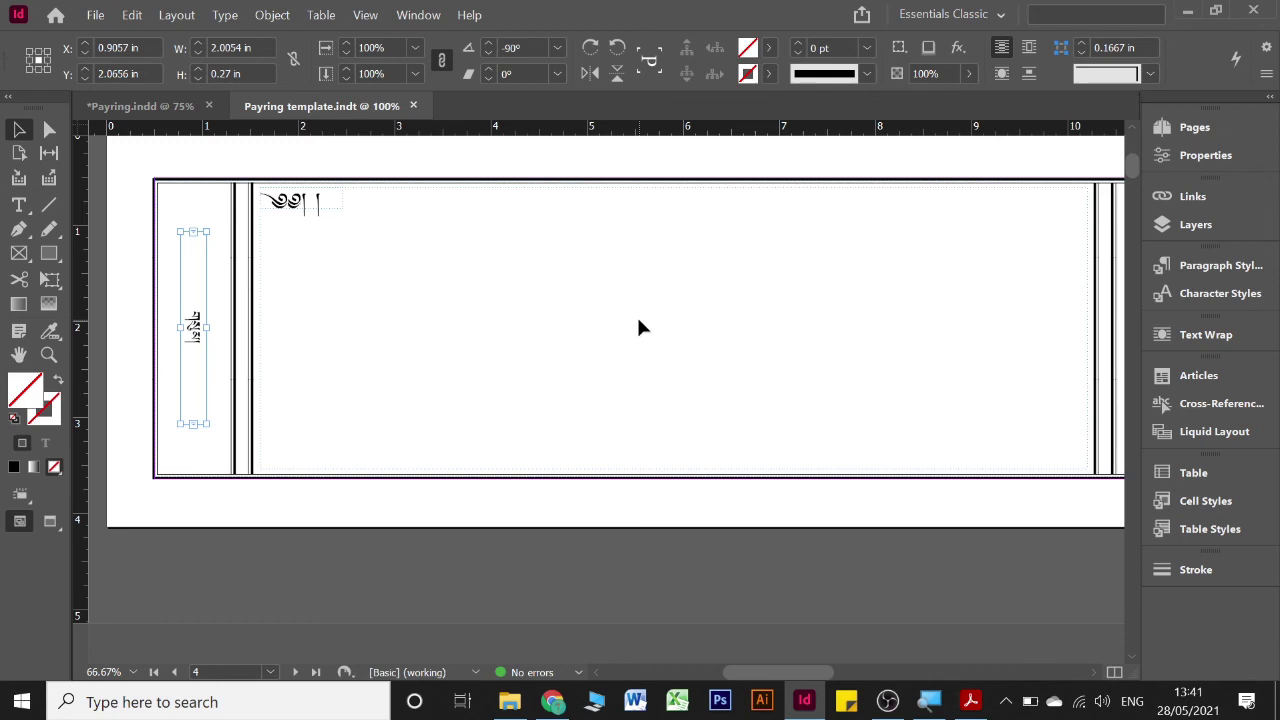
pyautogui.scroll(3, 641, 327)
pyautogui.scroll(2, 643, 319)
pyautogui.scroll(3, 641, 320)
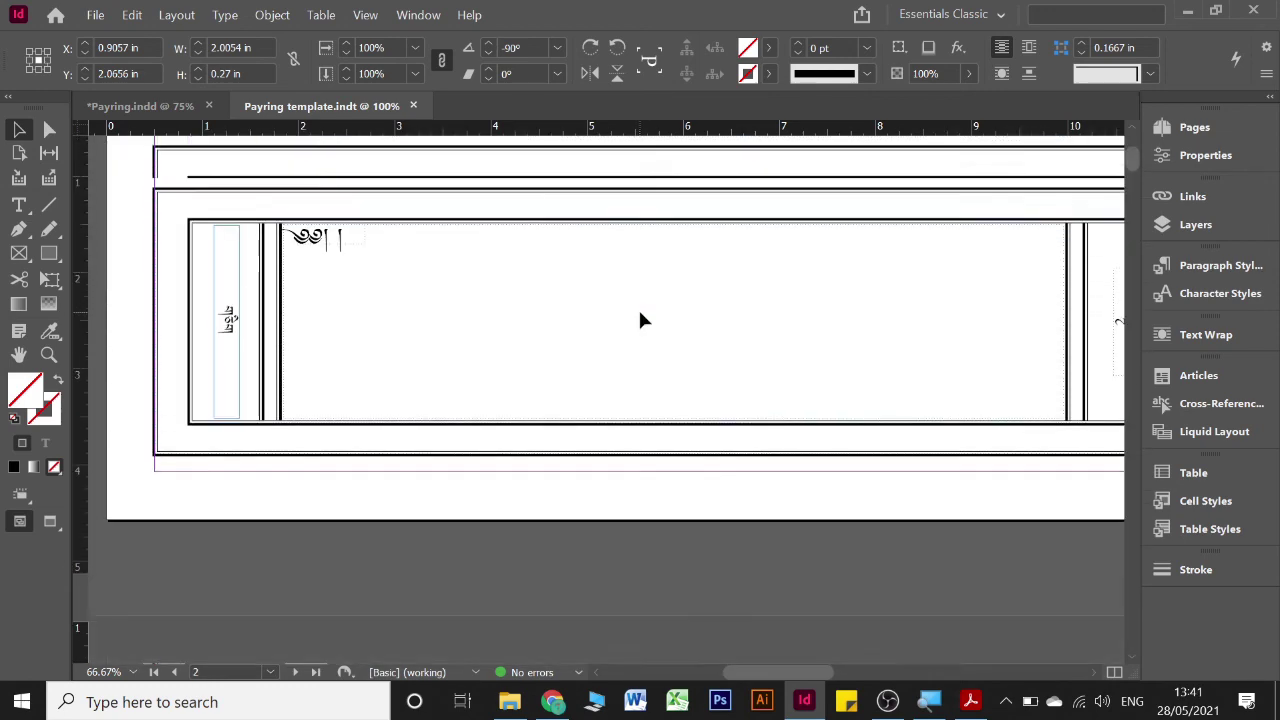